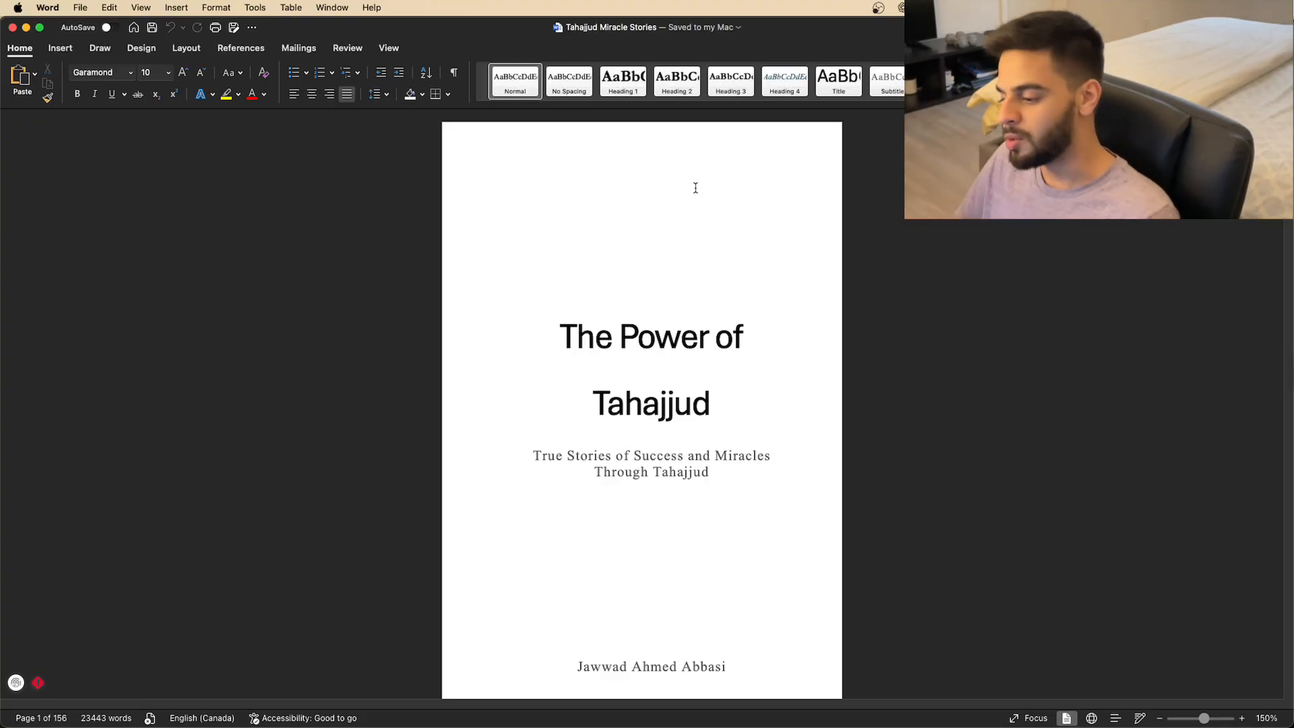
Leave Word for the browser showing the KDP help article 'What is an ISBN and Imprint?'.
key(ctrl+Left)
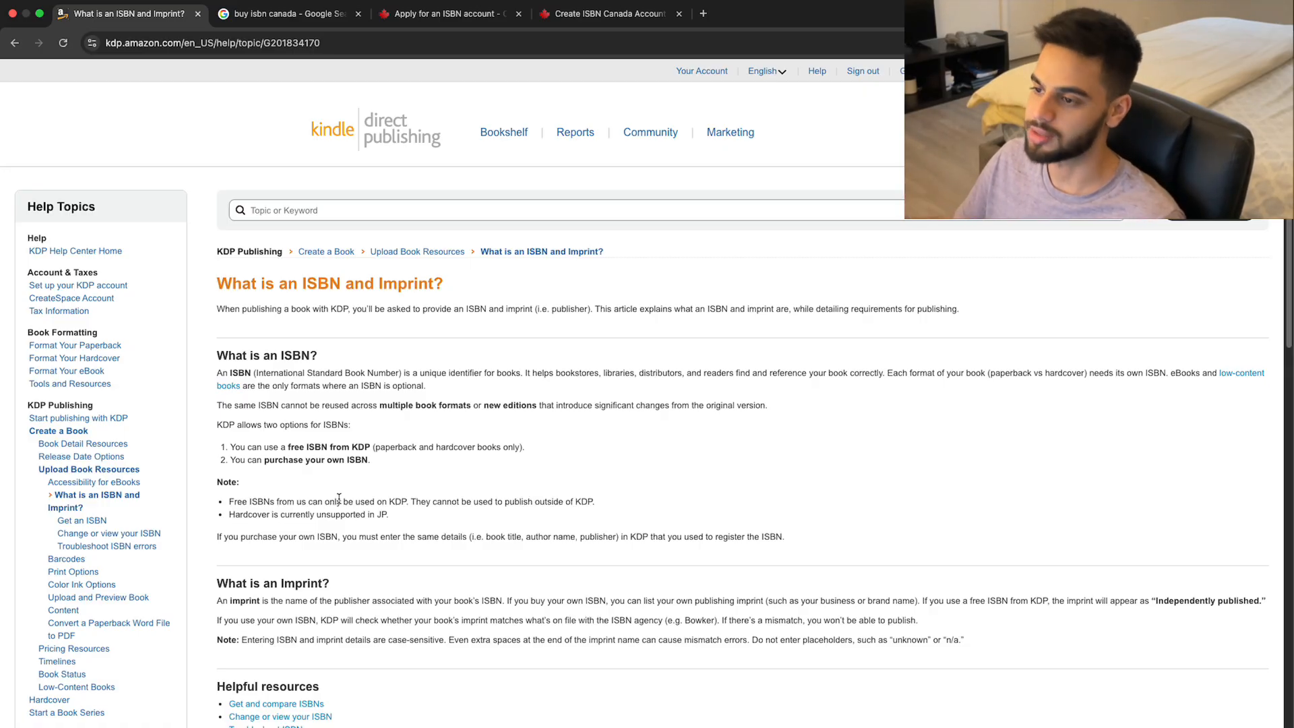
Go from the canada.ca Apply for an ISBN account page to the blank Create ISBN Canada Account form.
click(322, 21)
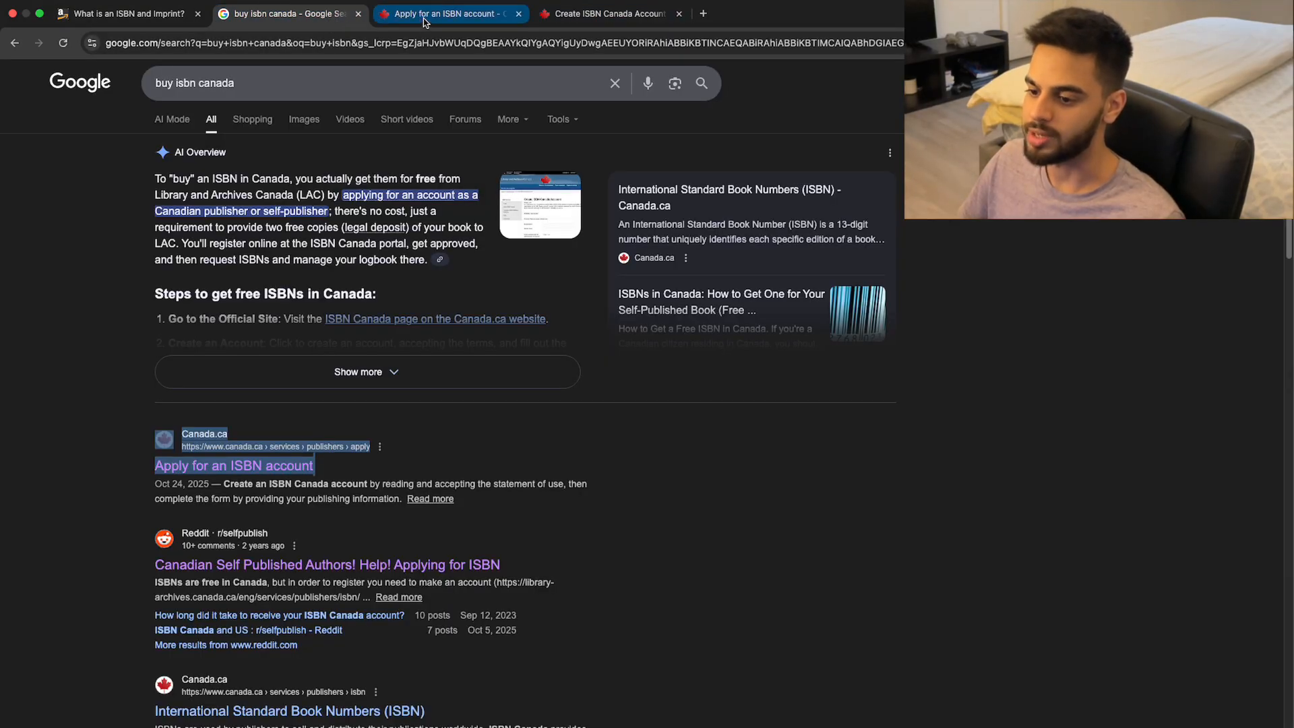
click(424, 23)
drag(490, 300, 819, 297)
click(823, 314)
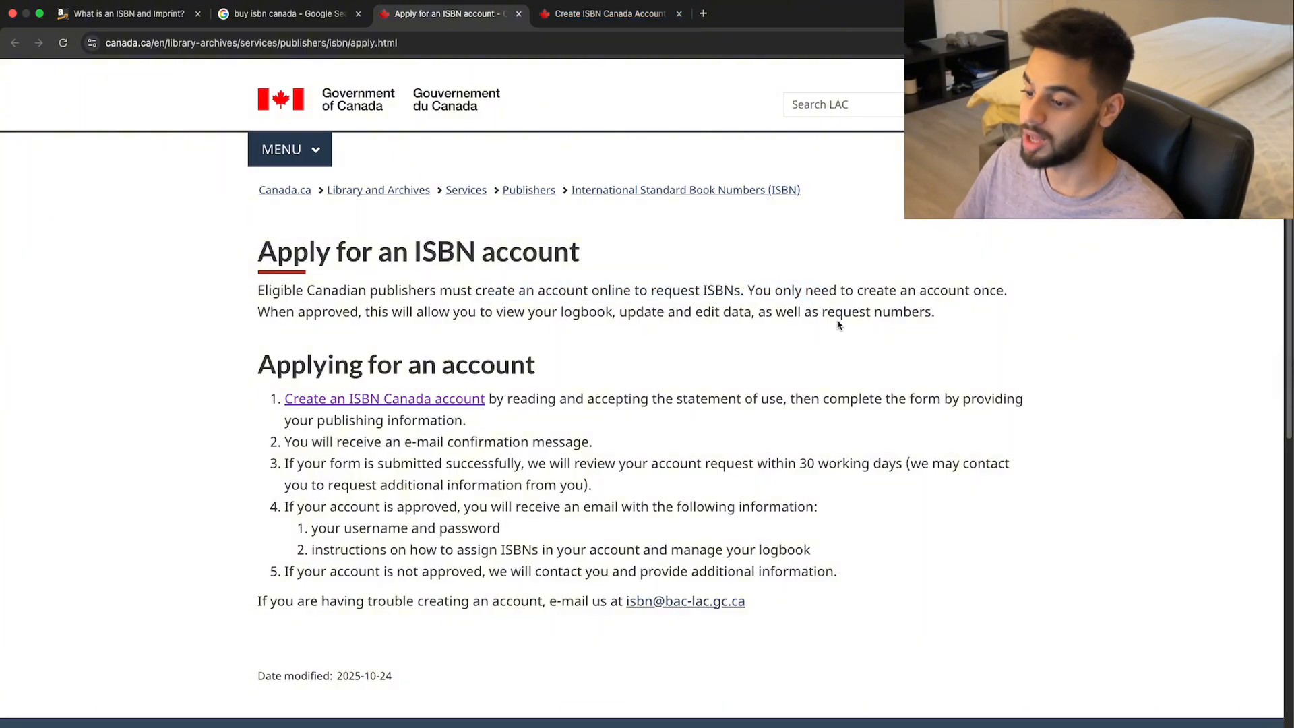
click(602, 16)
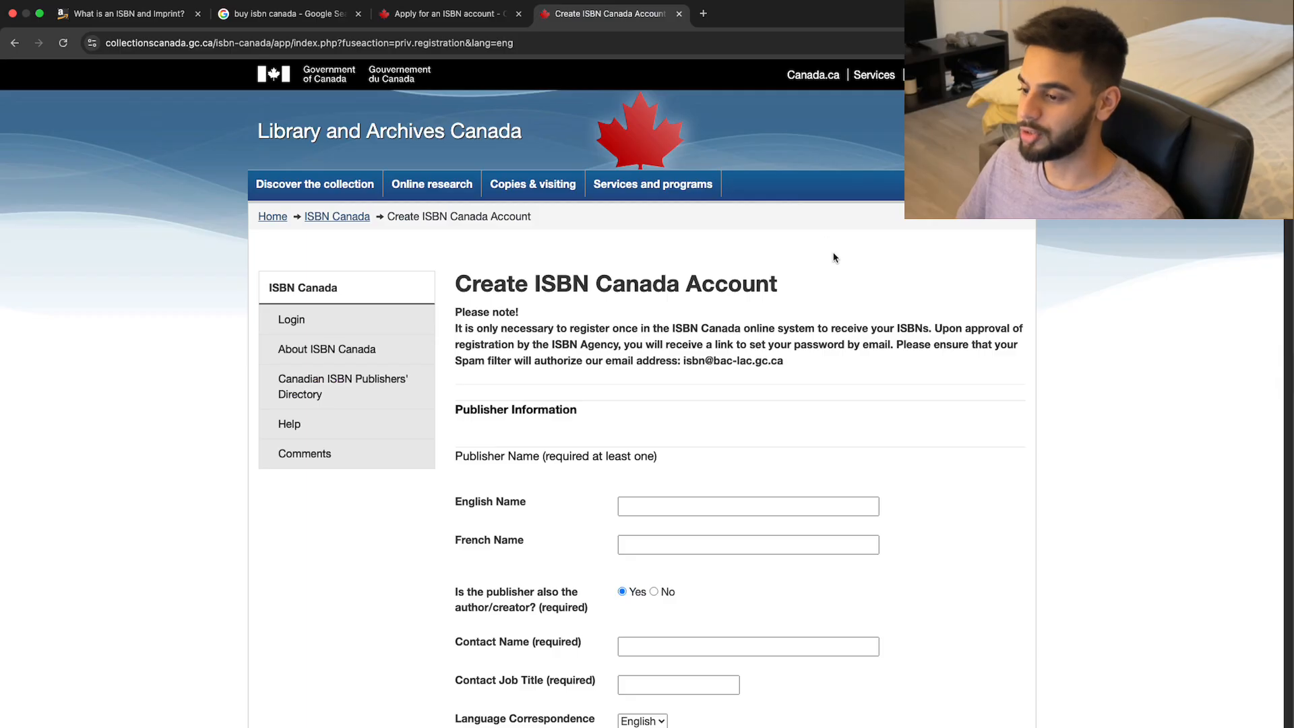
scroll(621, 230, down, 1)
scroll(620, 230, down, 3)
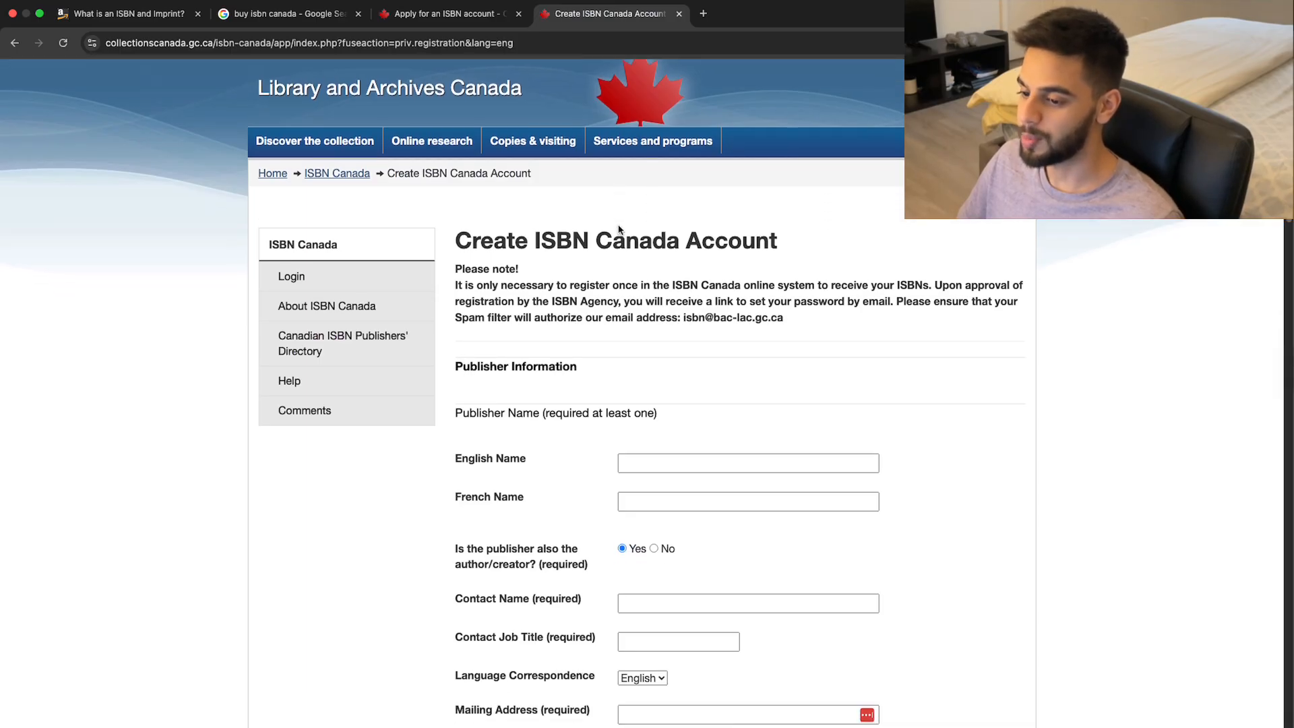
scroll(685, 286, down, 3)
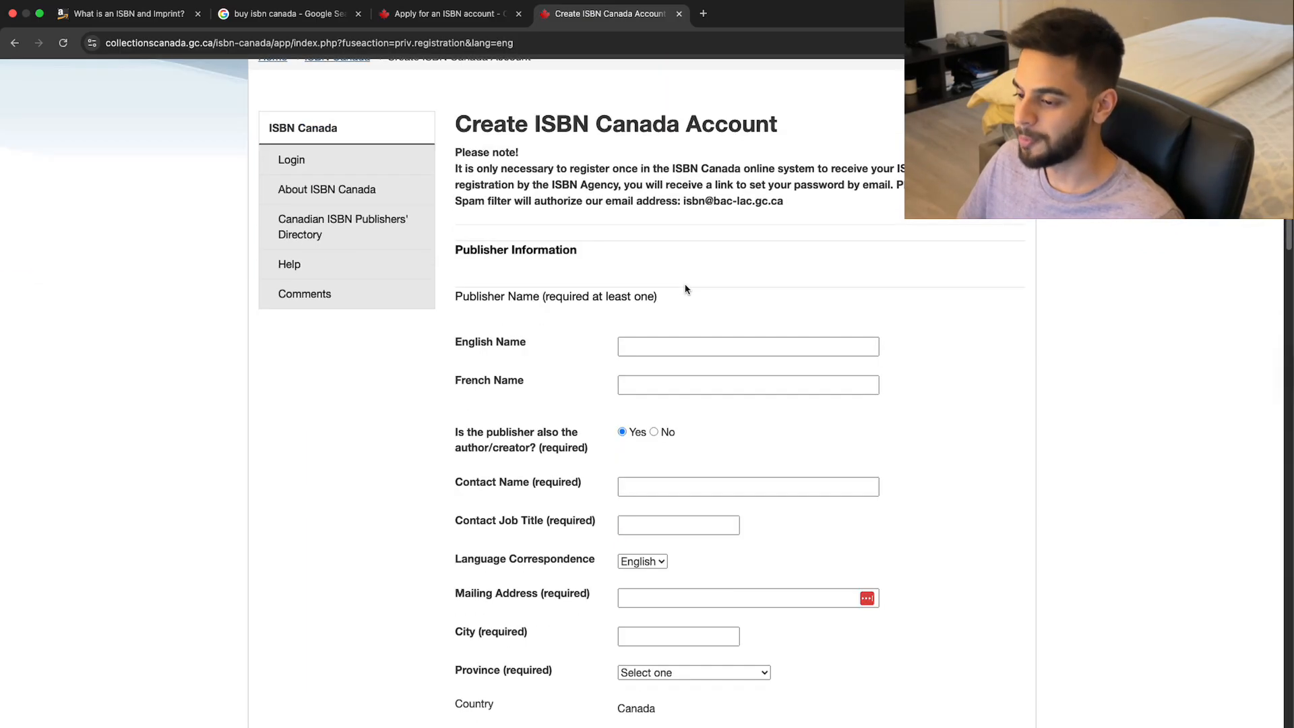
Enter 'Omnitryx Inc.' as the publisher's English name and answer No to publisher-also-author.
click(696, 333)
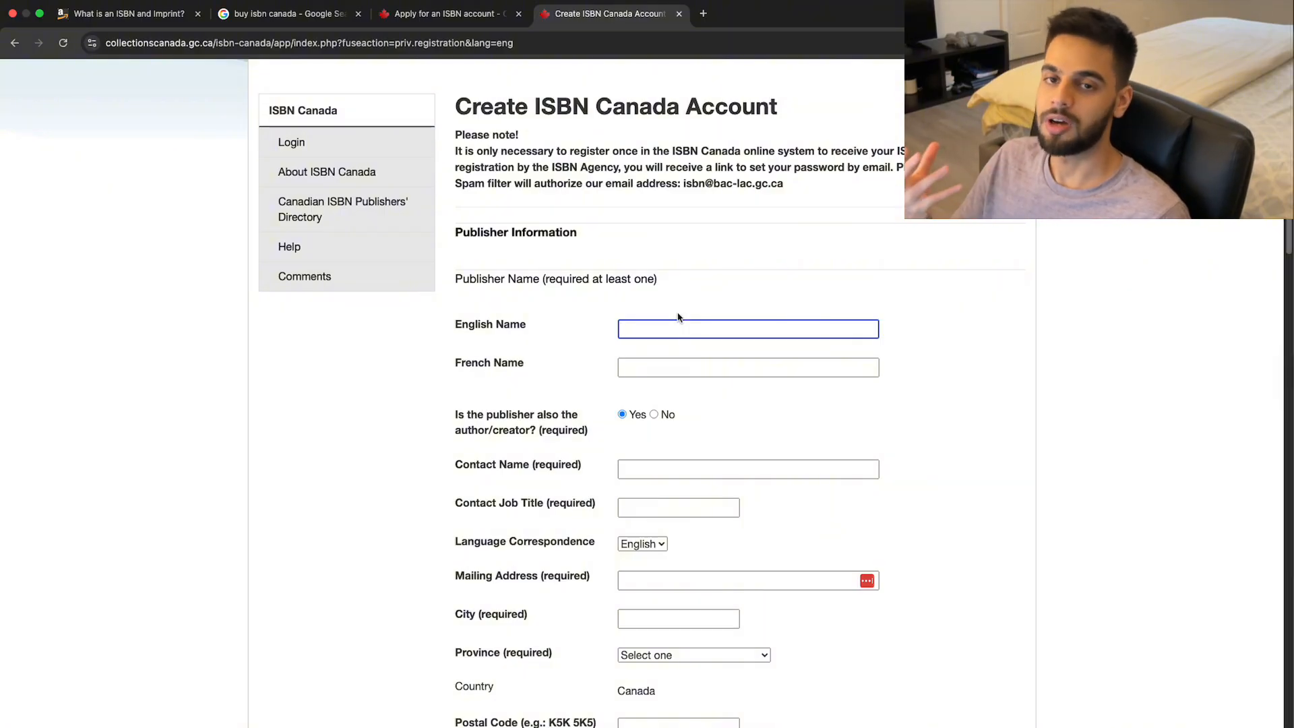
text(Omnitryx Inc.)
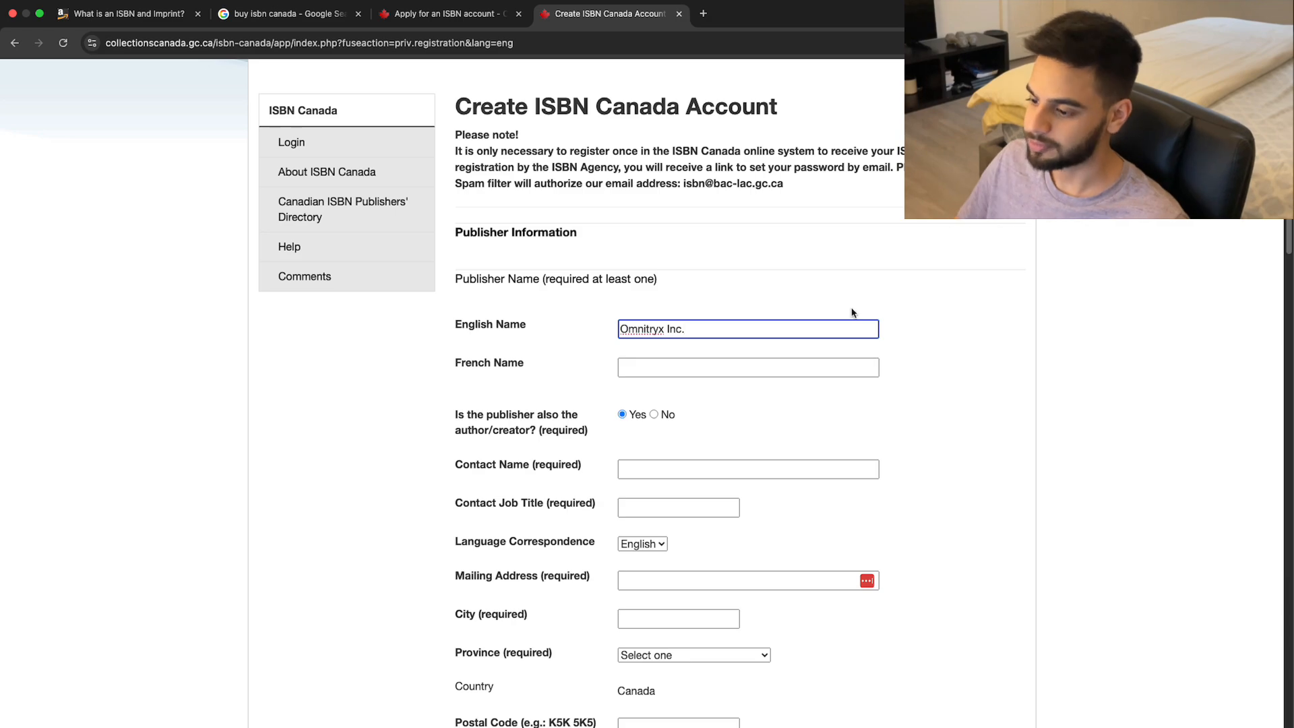
scroll(758, 319, down, 2)
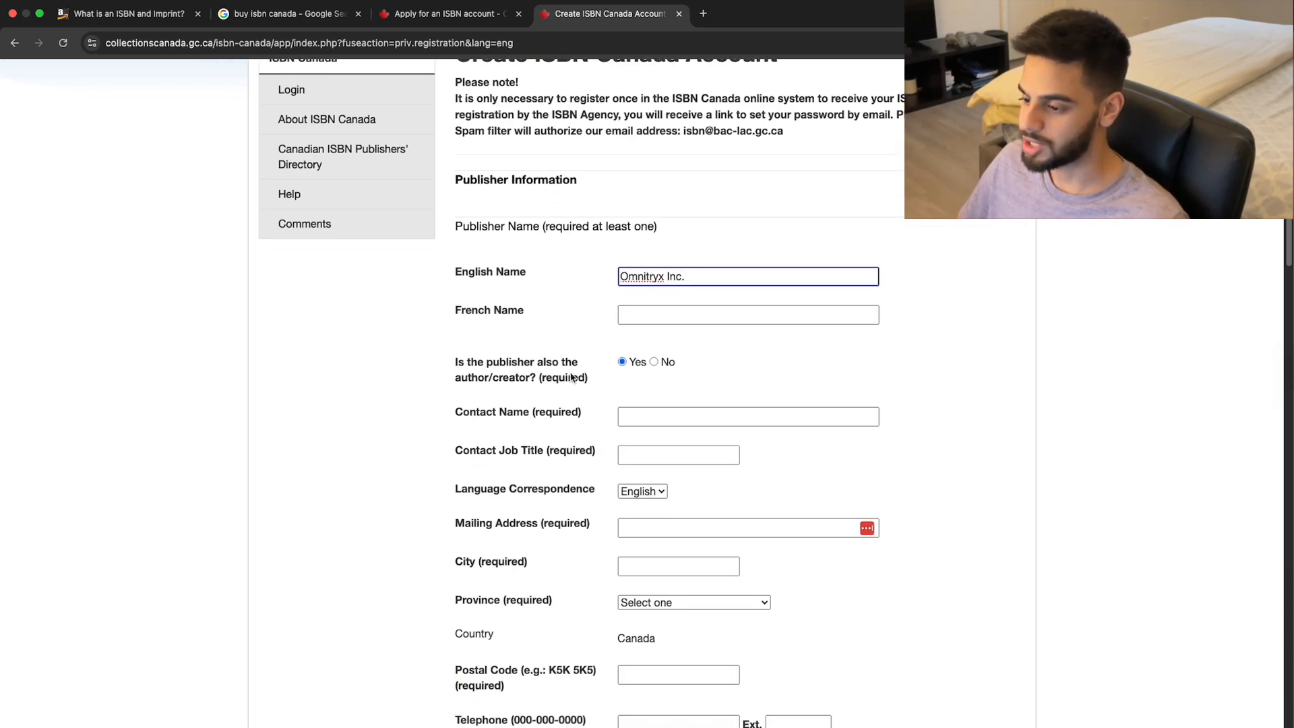
click(654, 364)
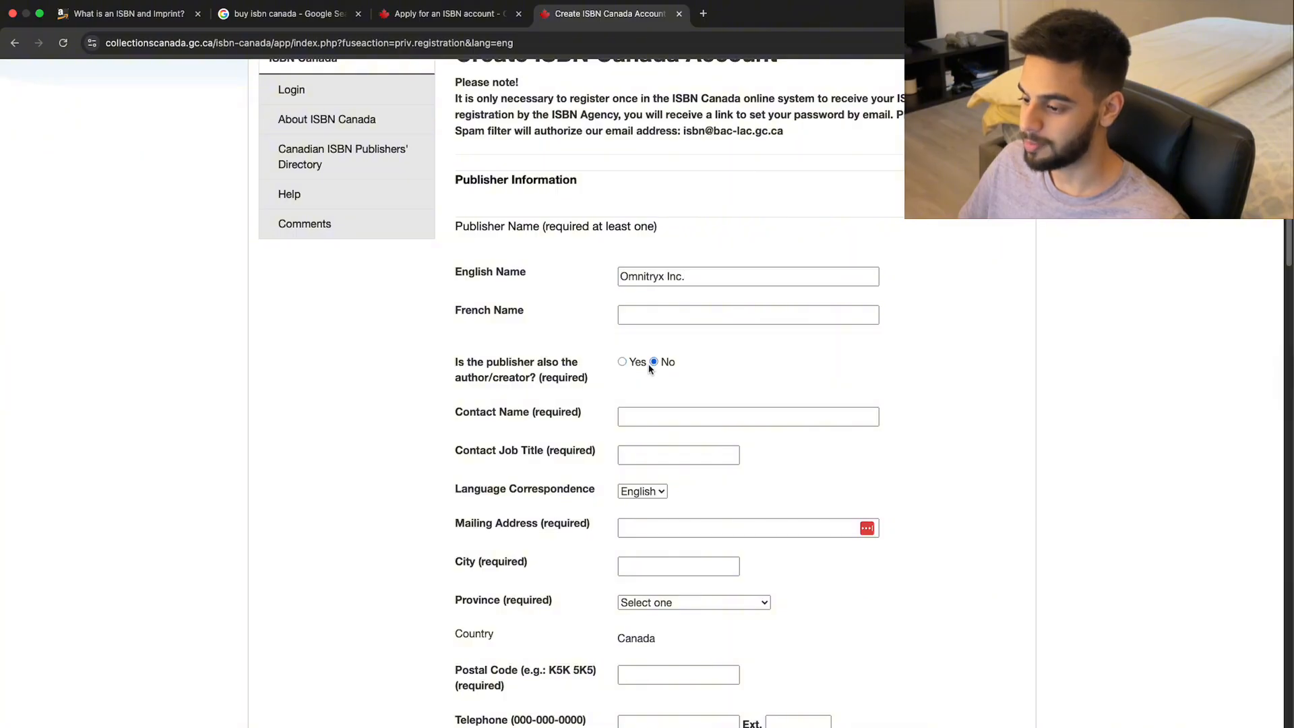
Fill in the contact person's full name.
scroll(646, 372, down, 1)
click(649, 380)
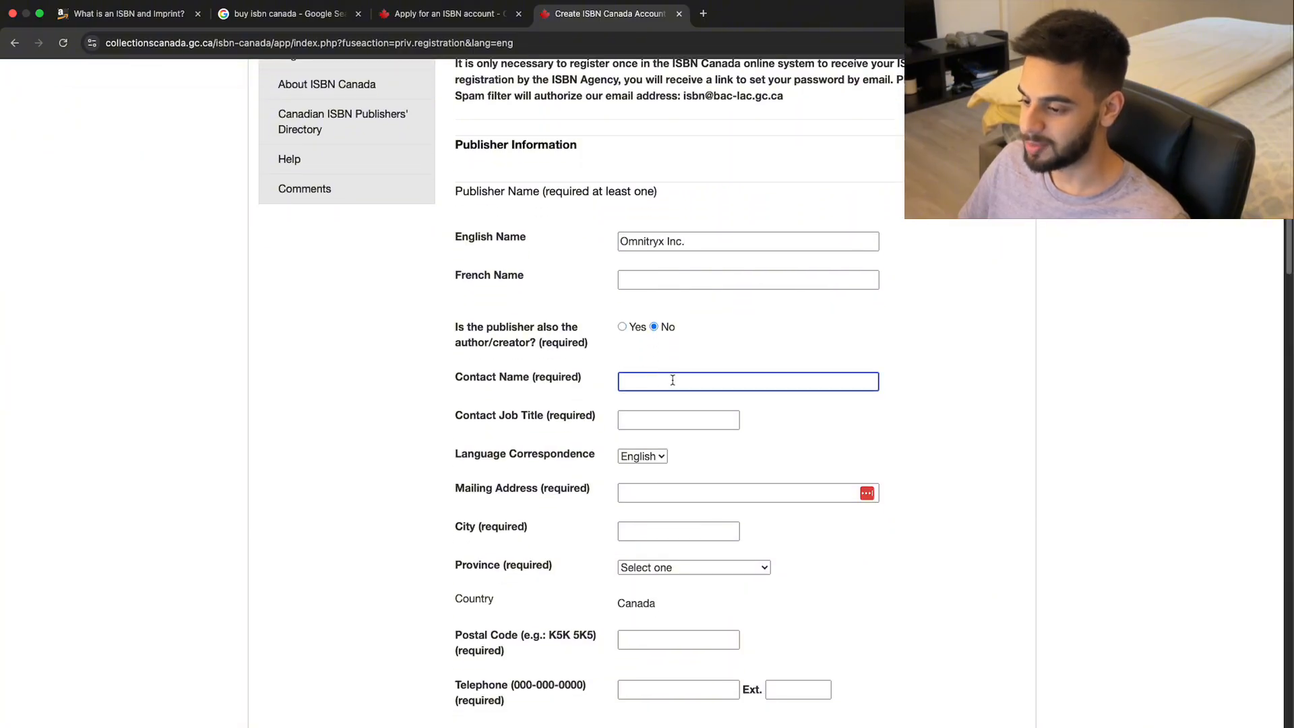
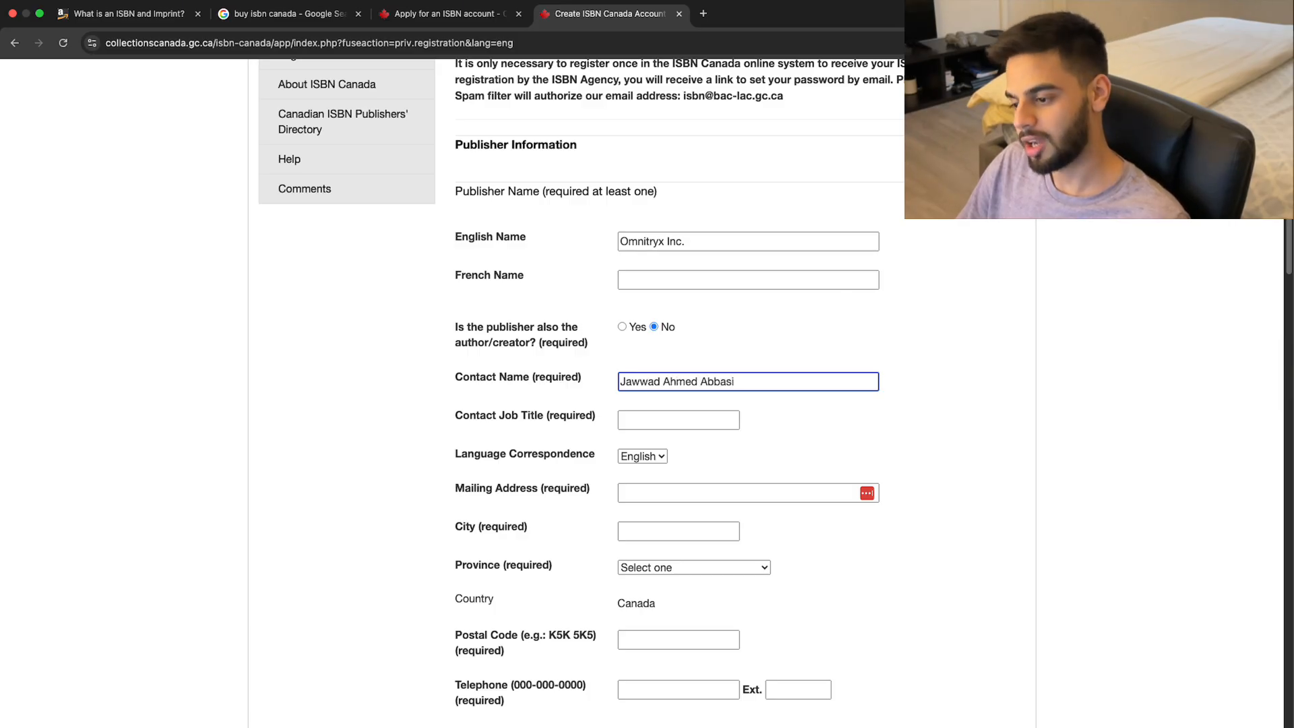
key(Tab)
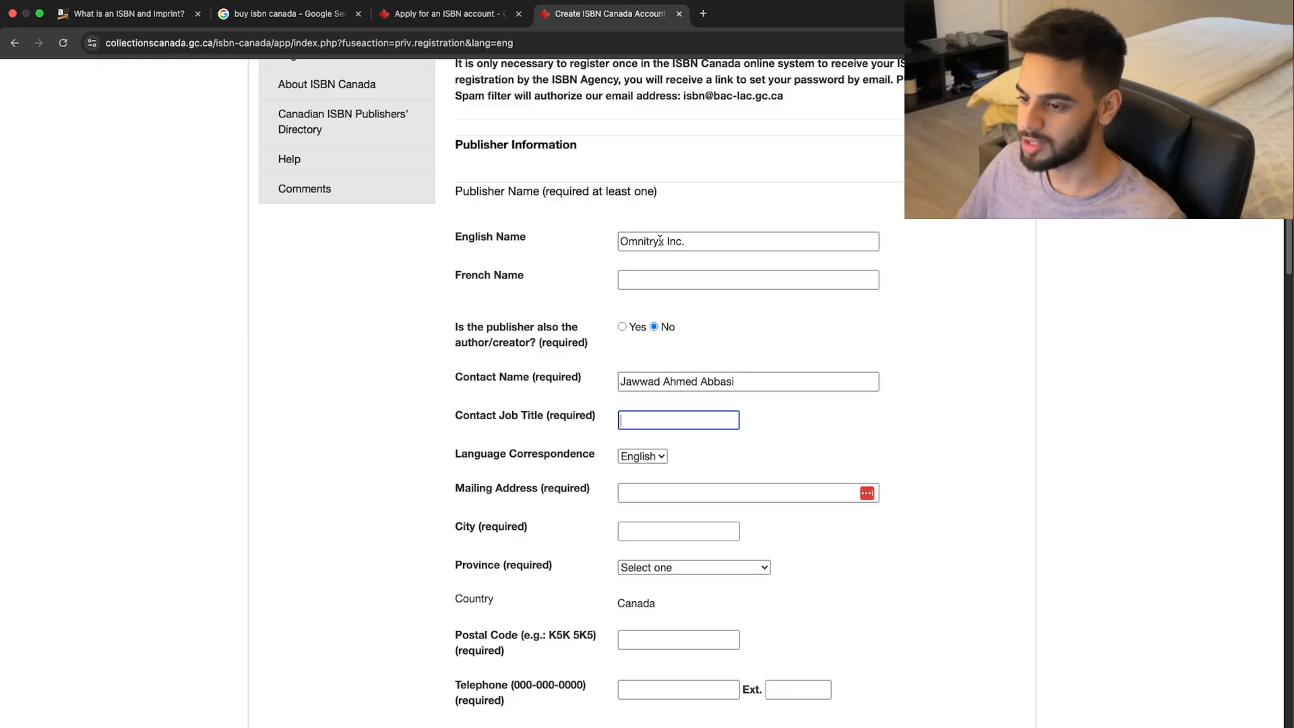
Following ChatGPT's suggestion, change the publisher-also-author answer to Yes.
key(super+Tab)
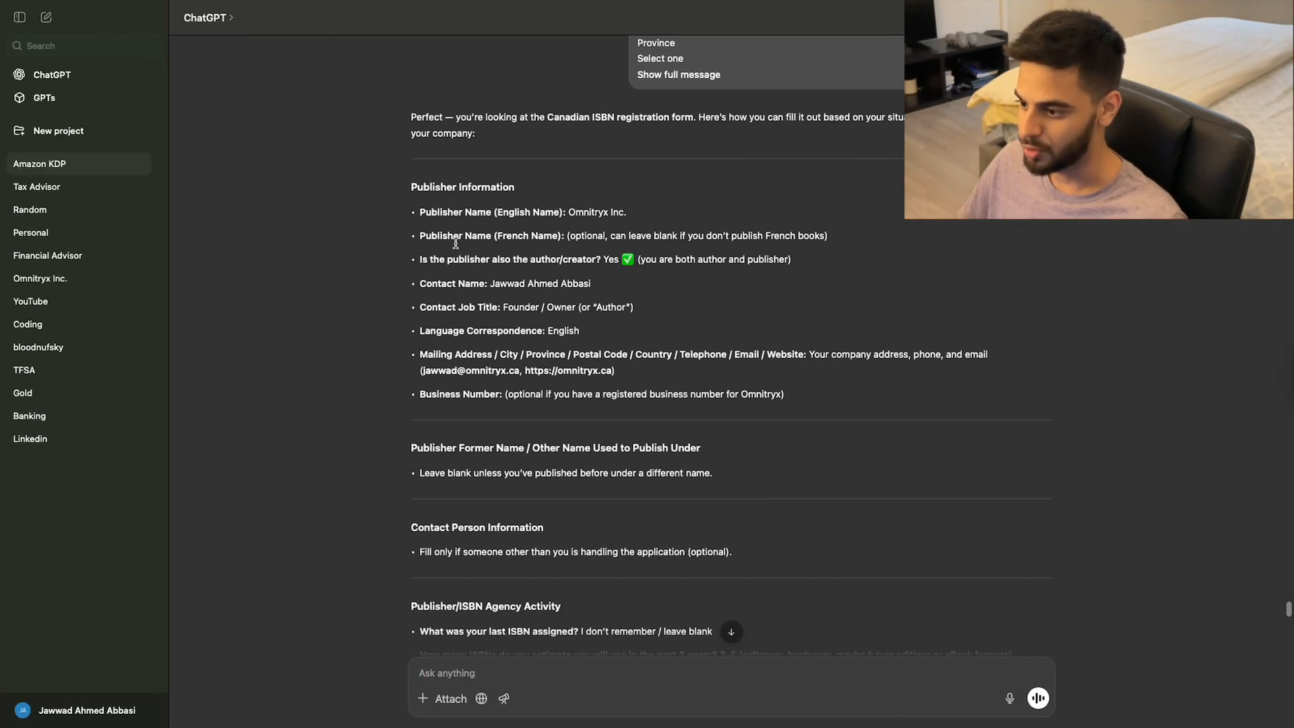
drag(560, 259, 757, 262)
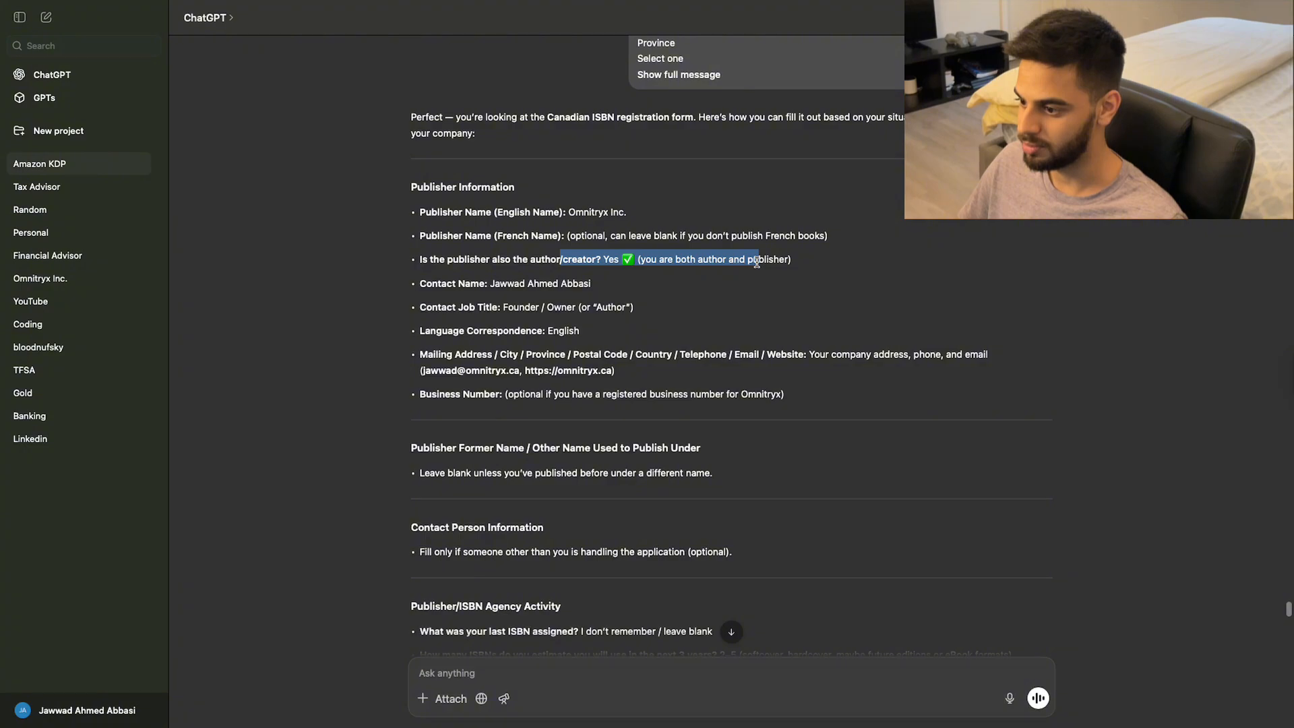
key(super+Tab)
click(623, 327)
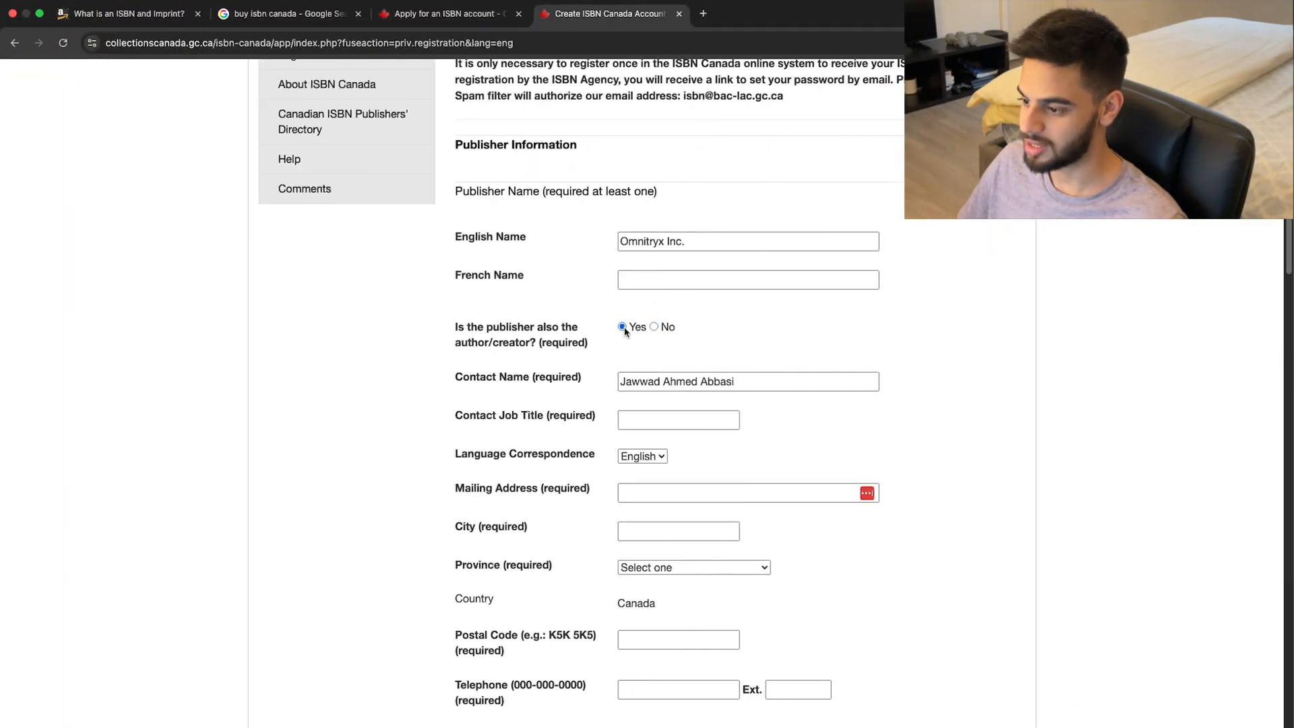
Copy 'Author' from ChatGPT into the Contact Job Title field.
key(super+Tab)
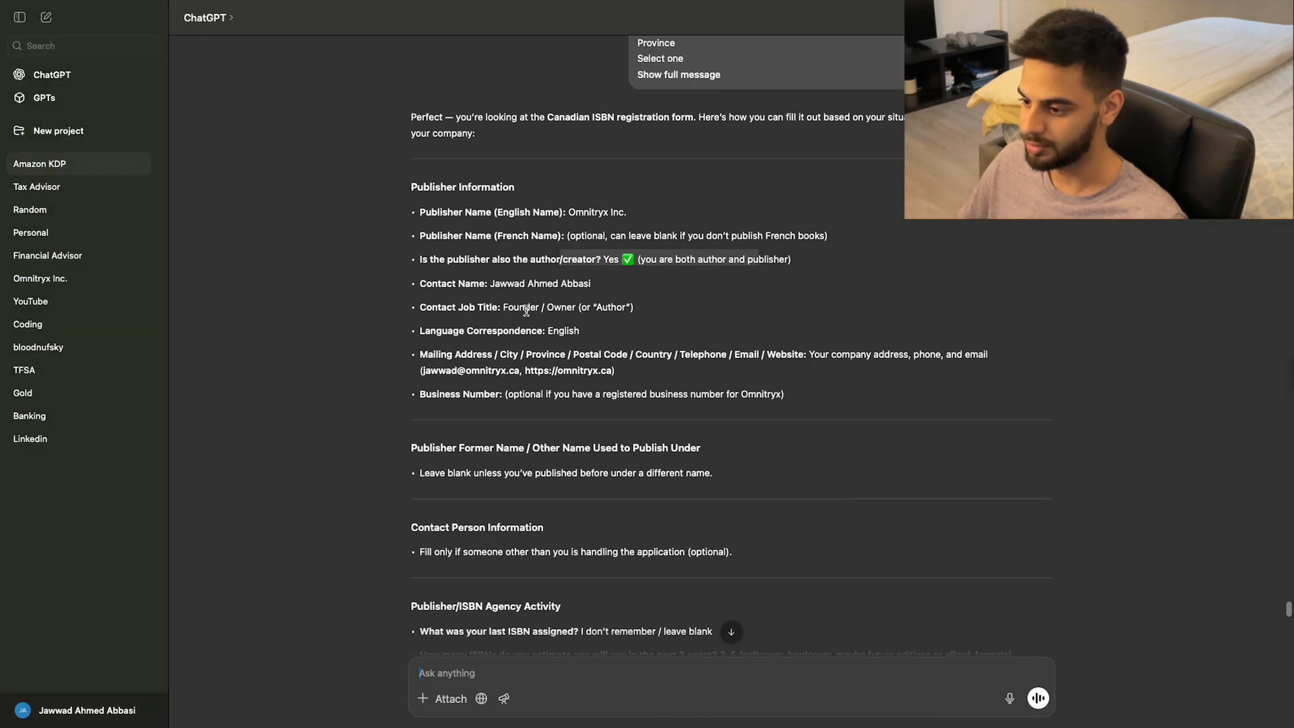
double_click(610, 308)
key(super+c)
key(super+Tab)
click(670, 420)
key(super+v)
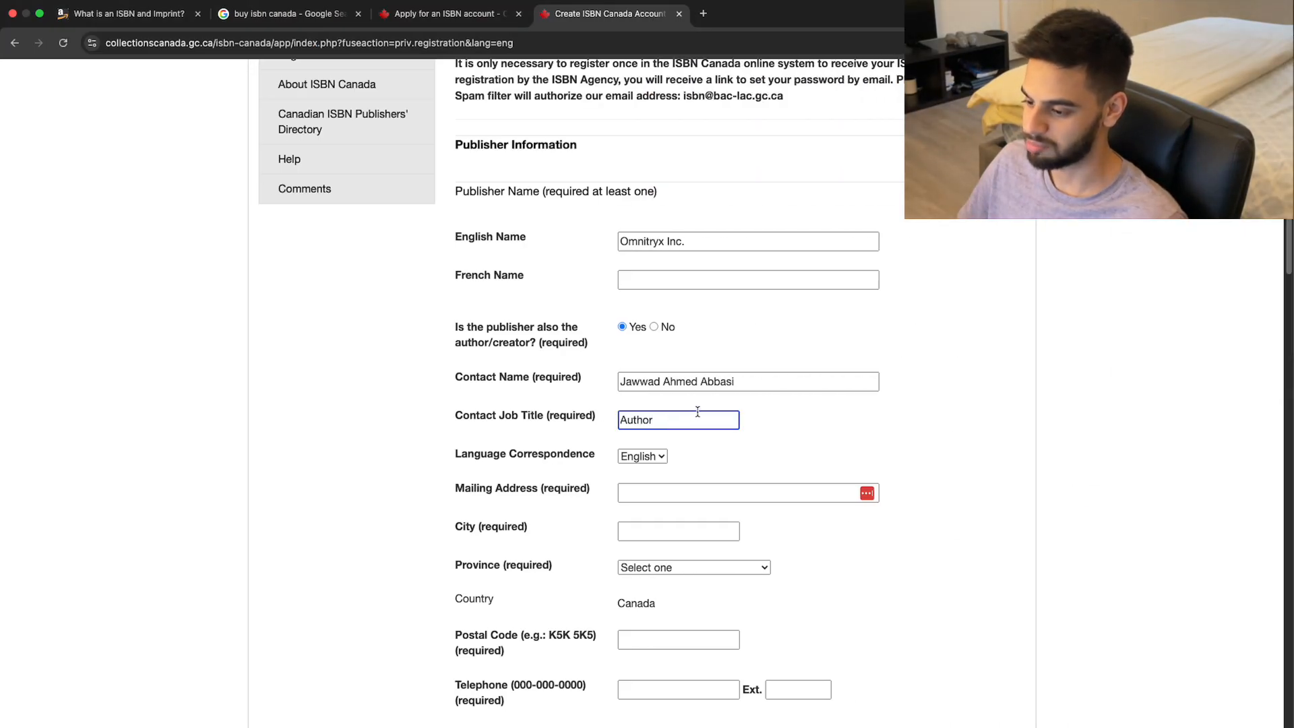
scroll(698, 411, down, 3)
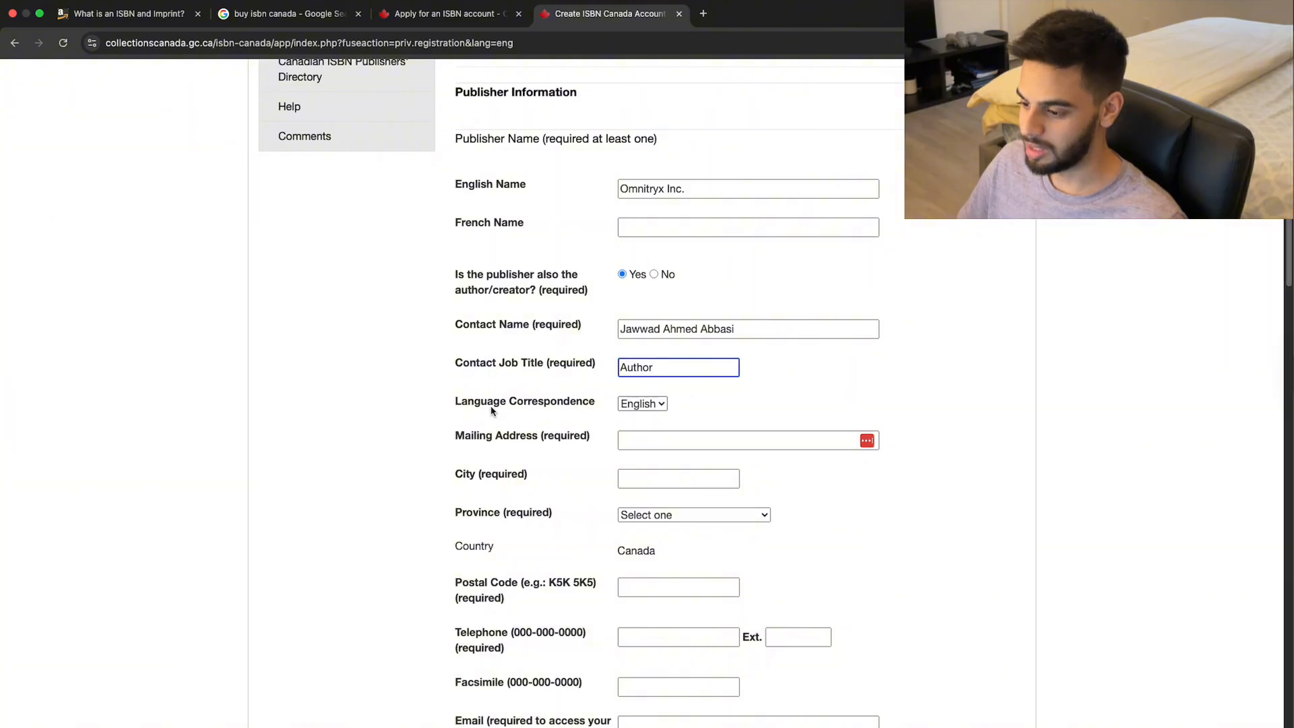
Compare the Mailing Address fields against ChatGPT's address guidance.
click(674, 440)
scroll(688, 427, down, 1)
key(super+Tab)
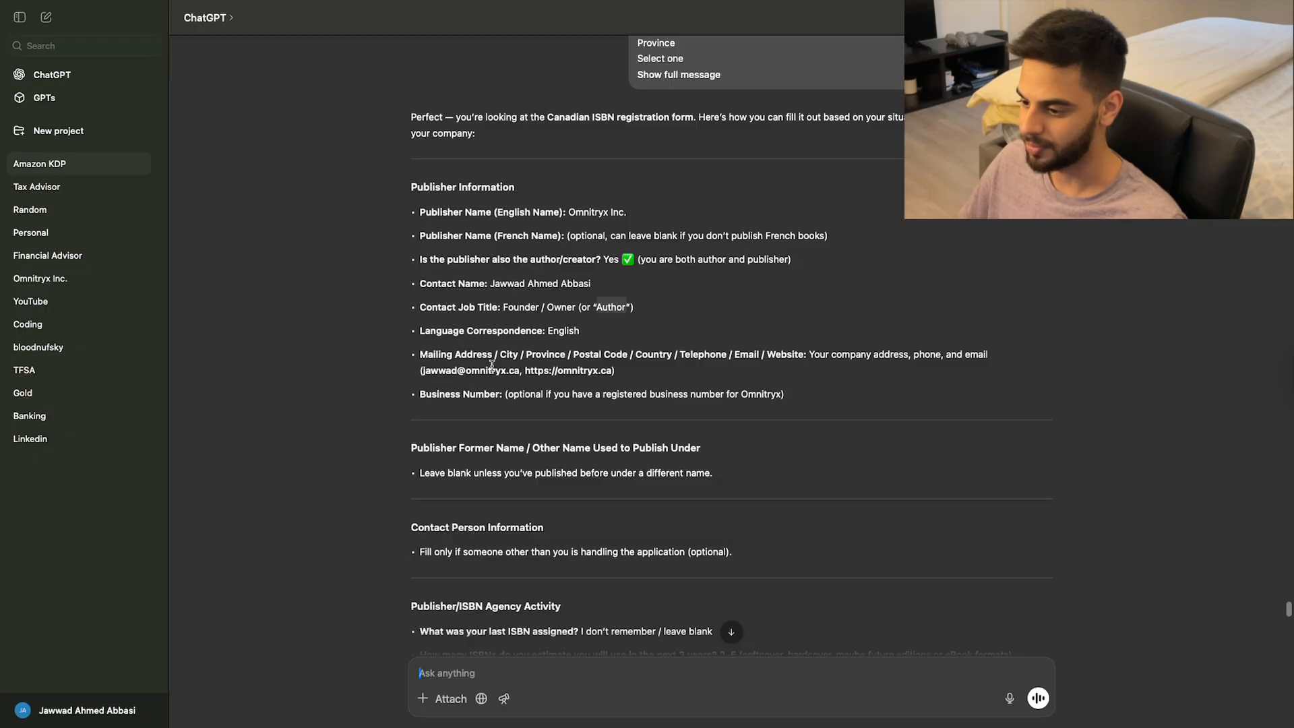
key(super+Tab)
scroll(731, 438, down, 2)
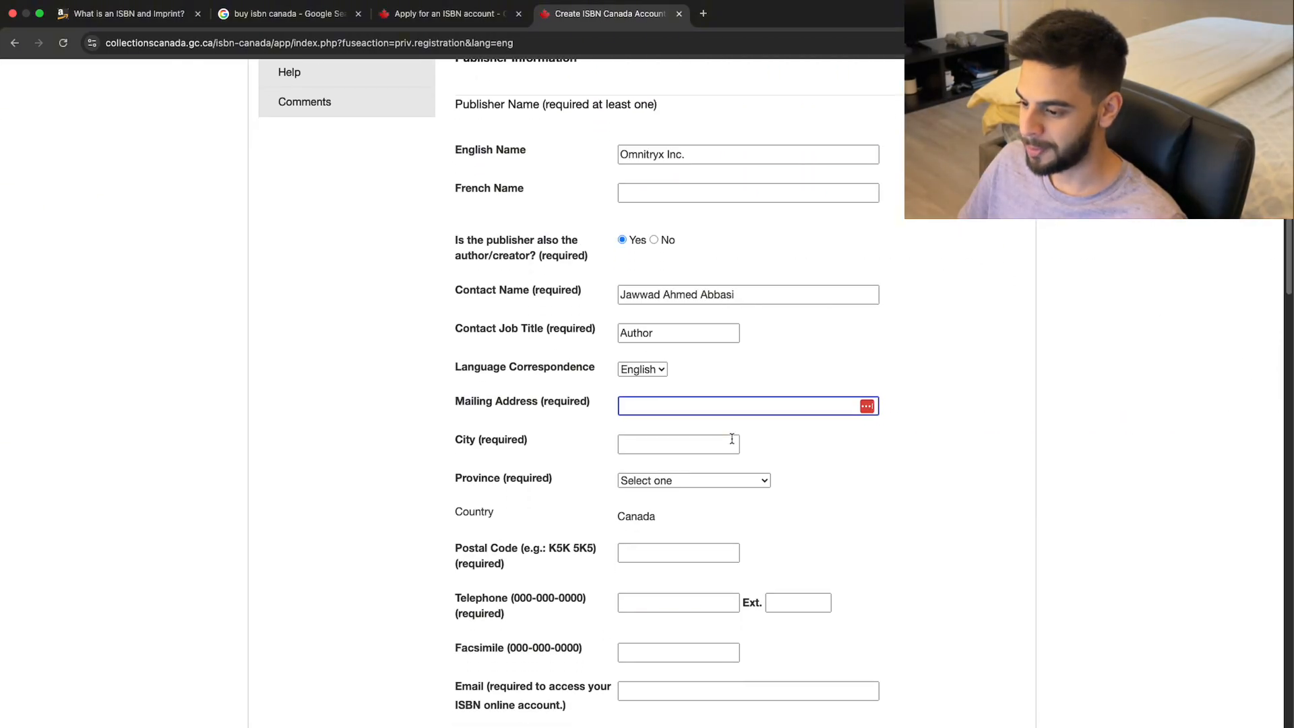
key(super+Tab)
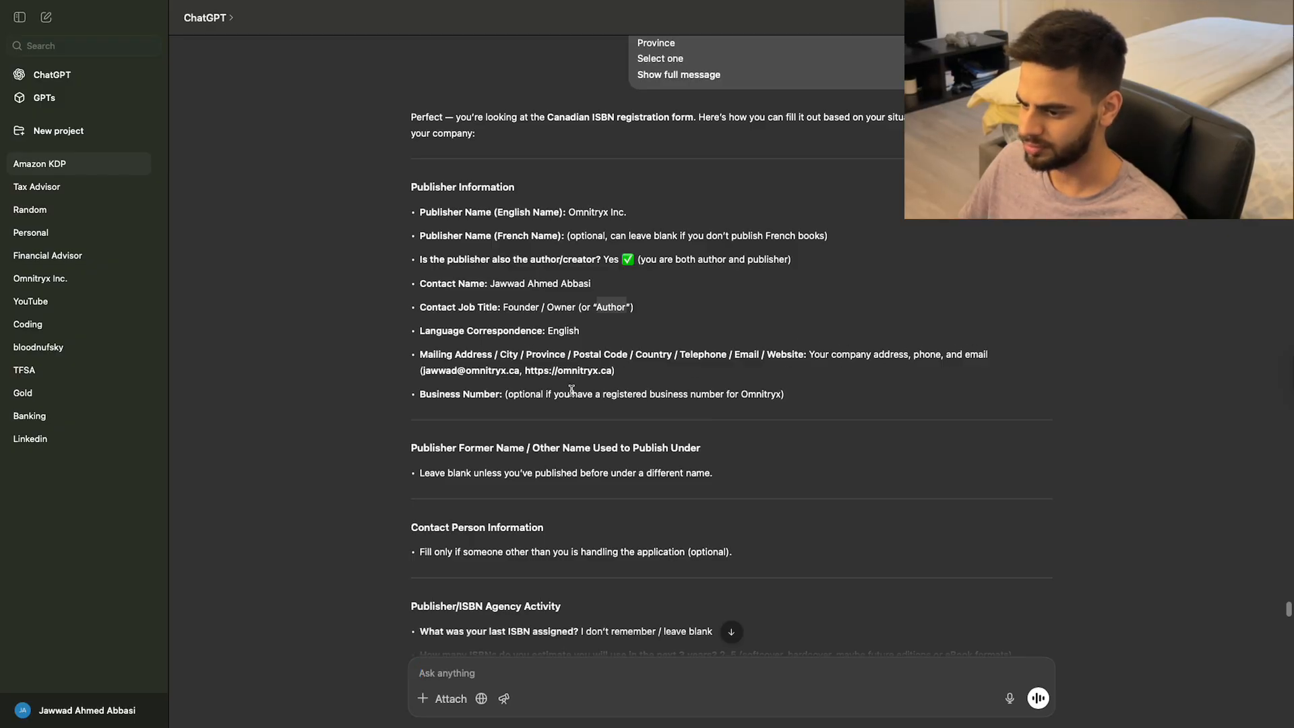
scroll(568, 392, down, 1)
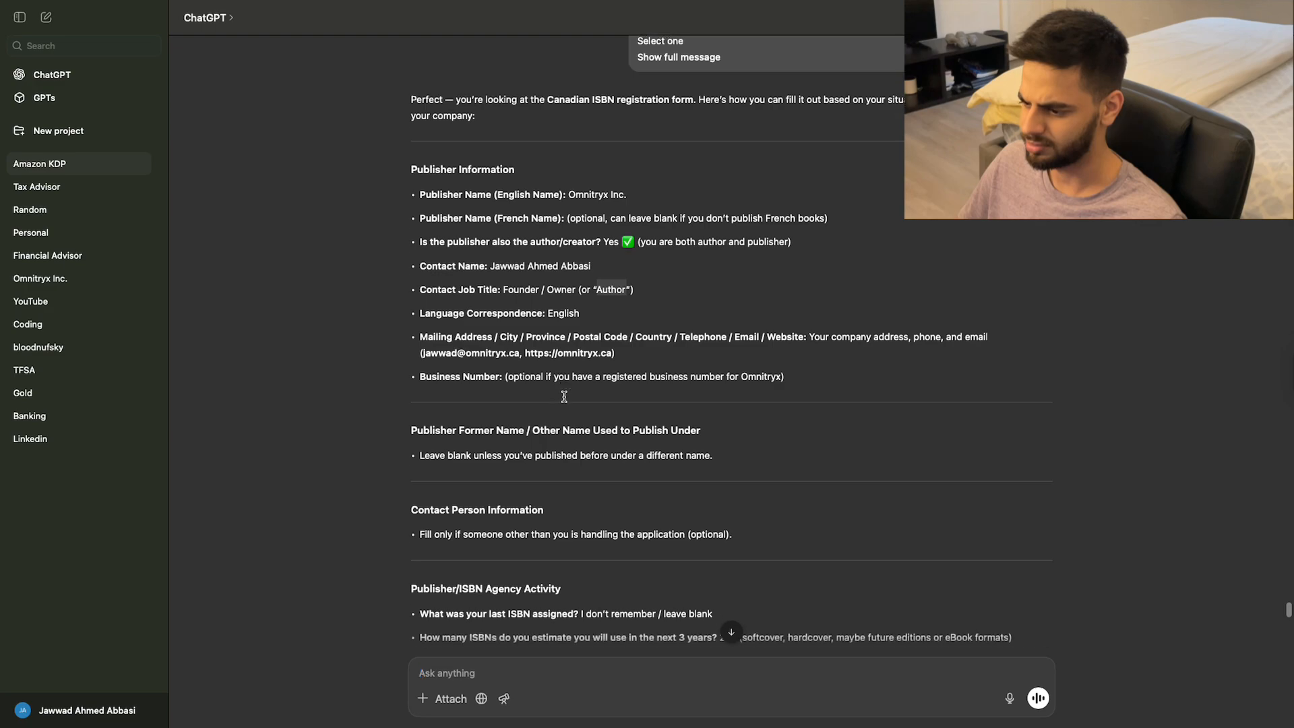
scroll(564, 396, down, 1)
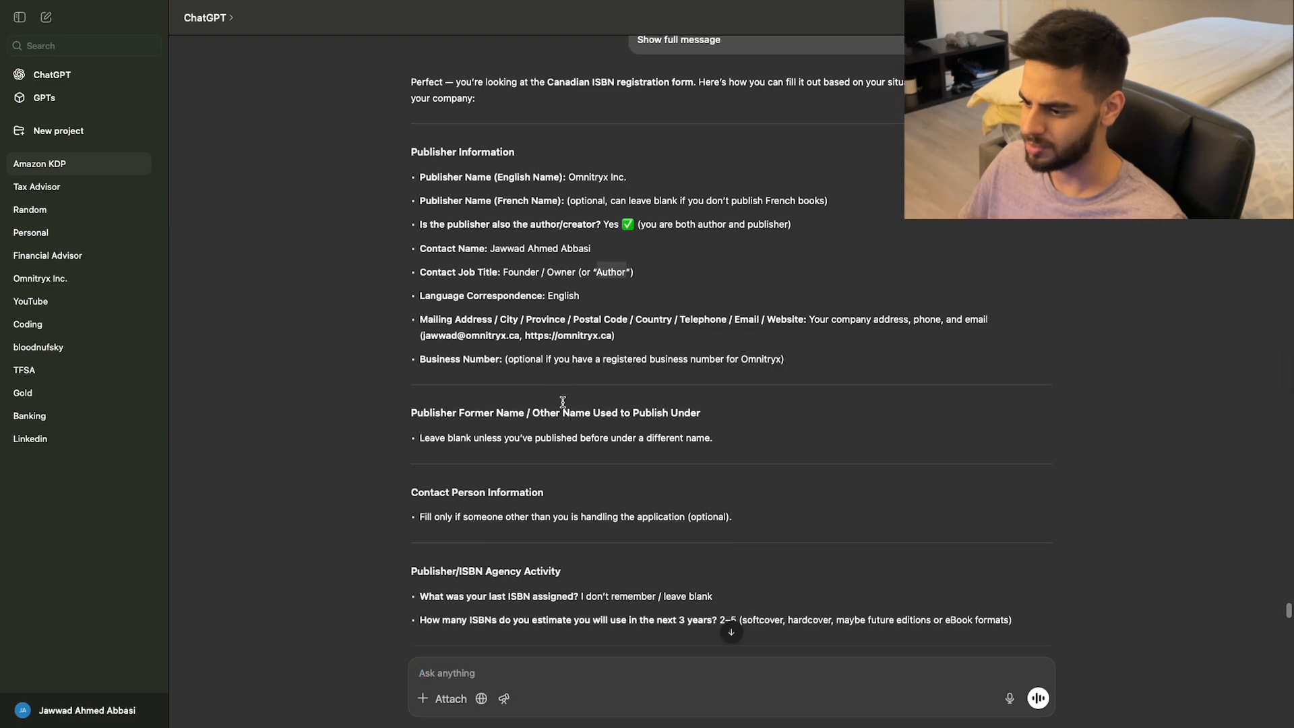
key(super+Tab)
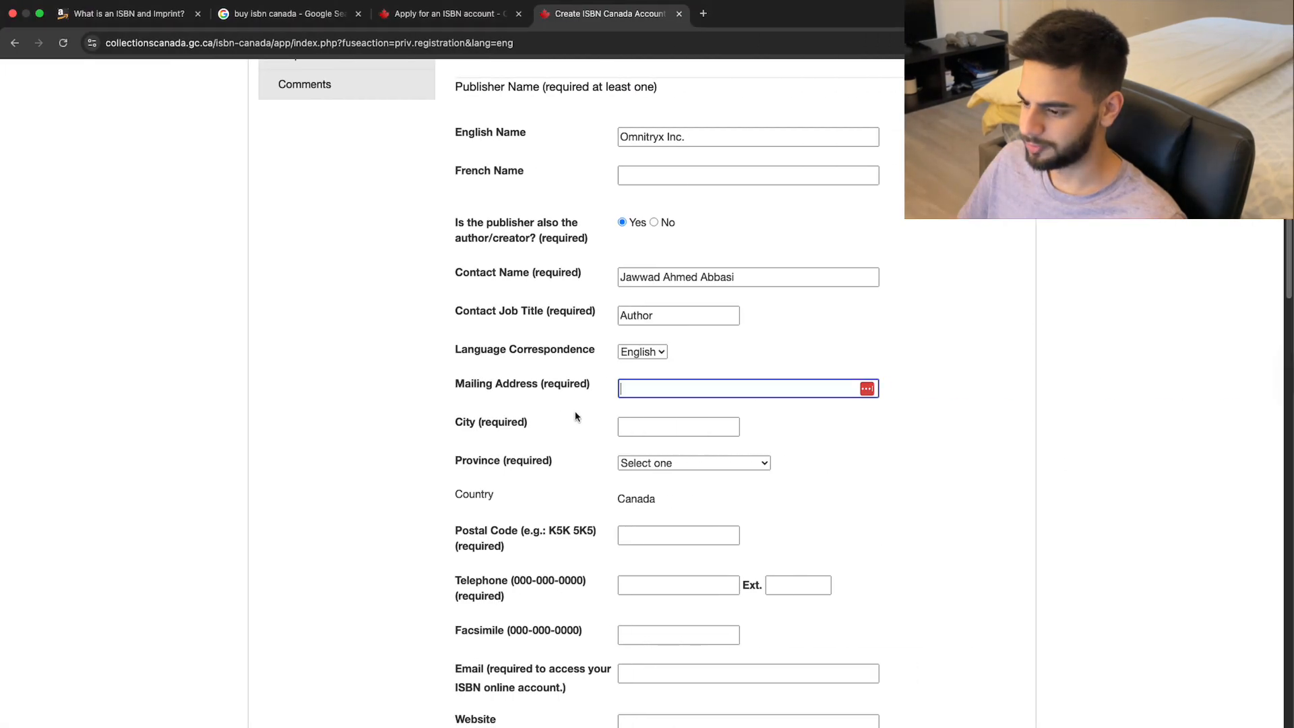
Set the province to Ontario and move into the Postal Code field.
scroll(681, 388, down, 2)
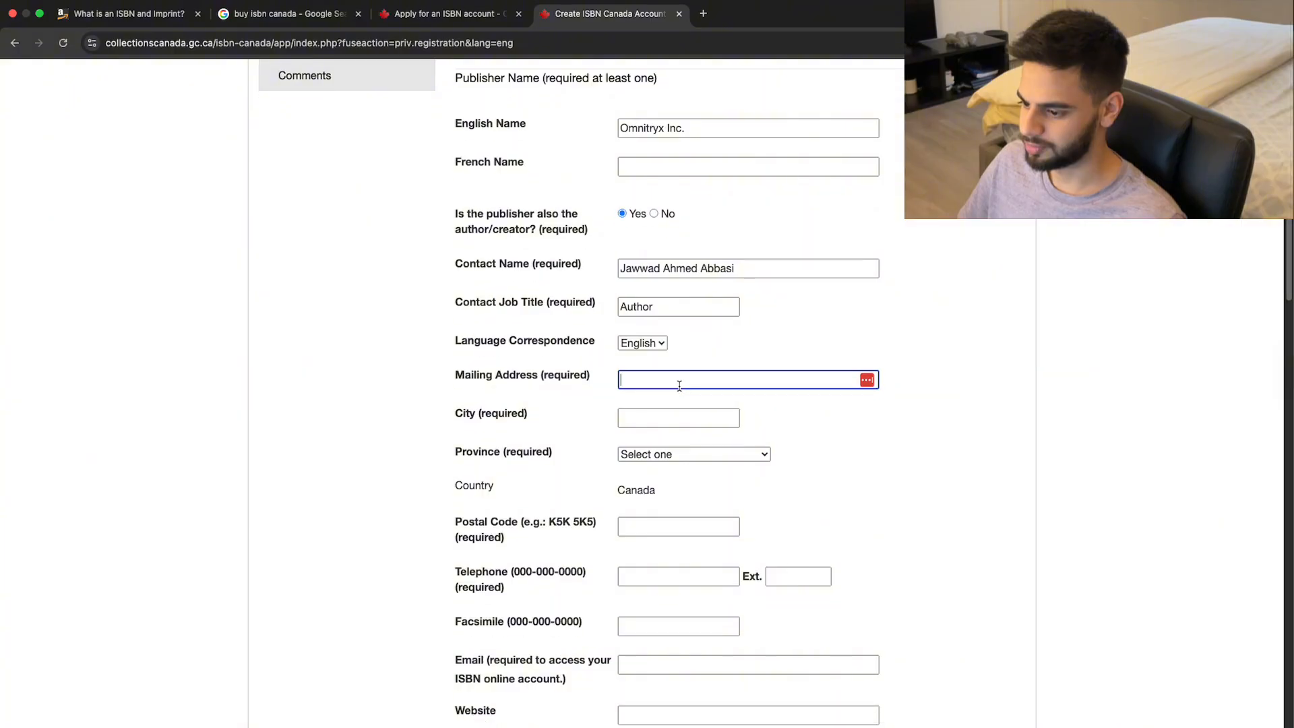
click(678, 429)
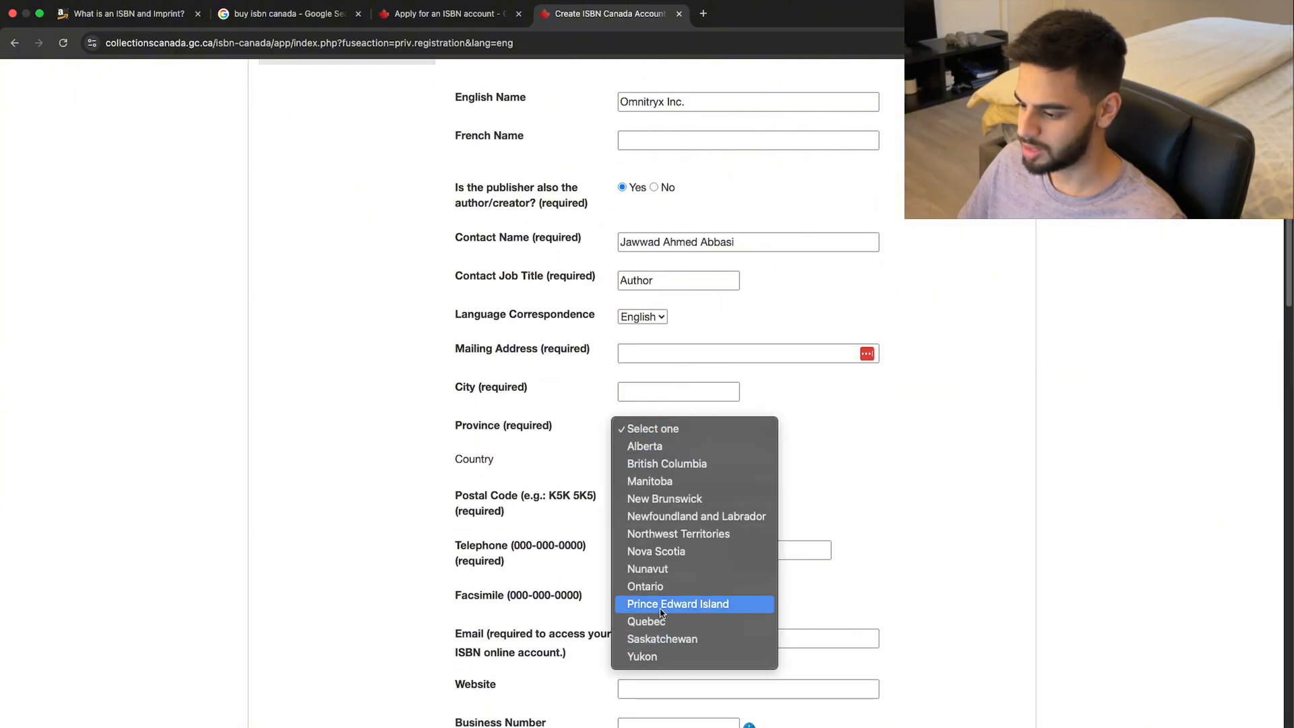
click(654, 586)
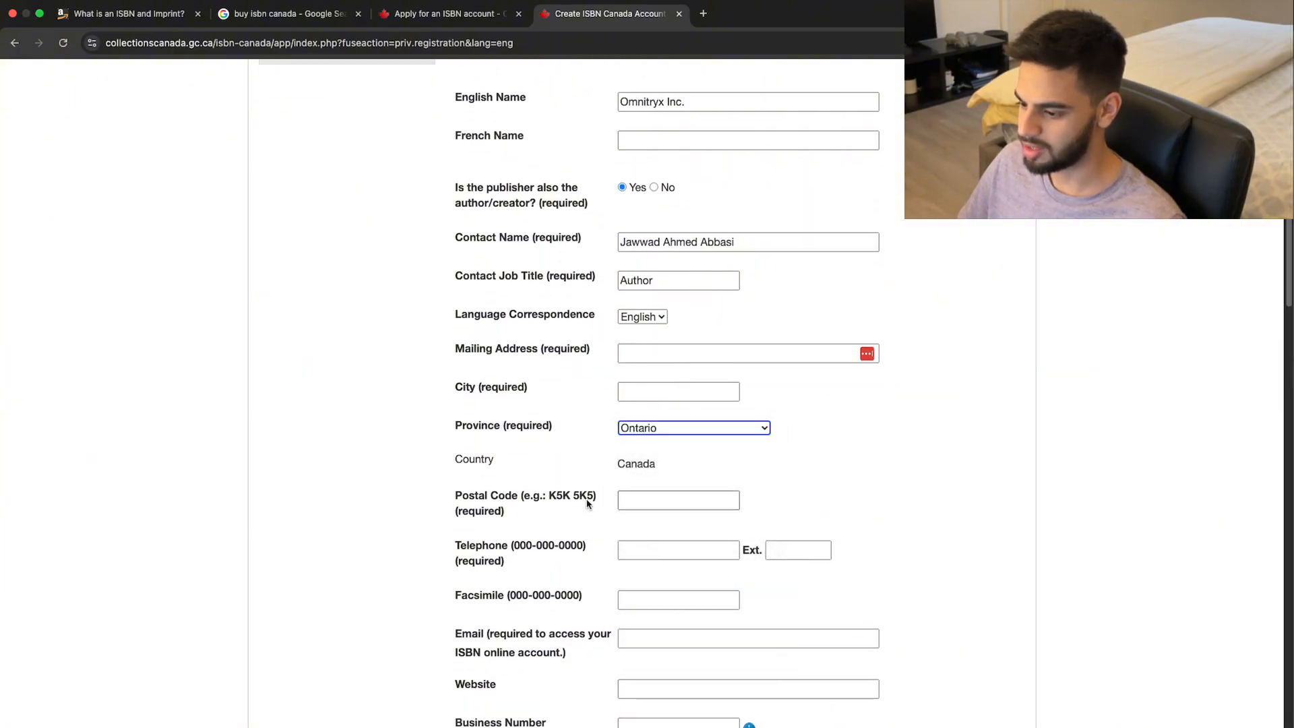
click(658, 502)
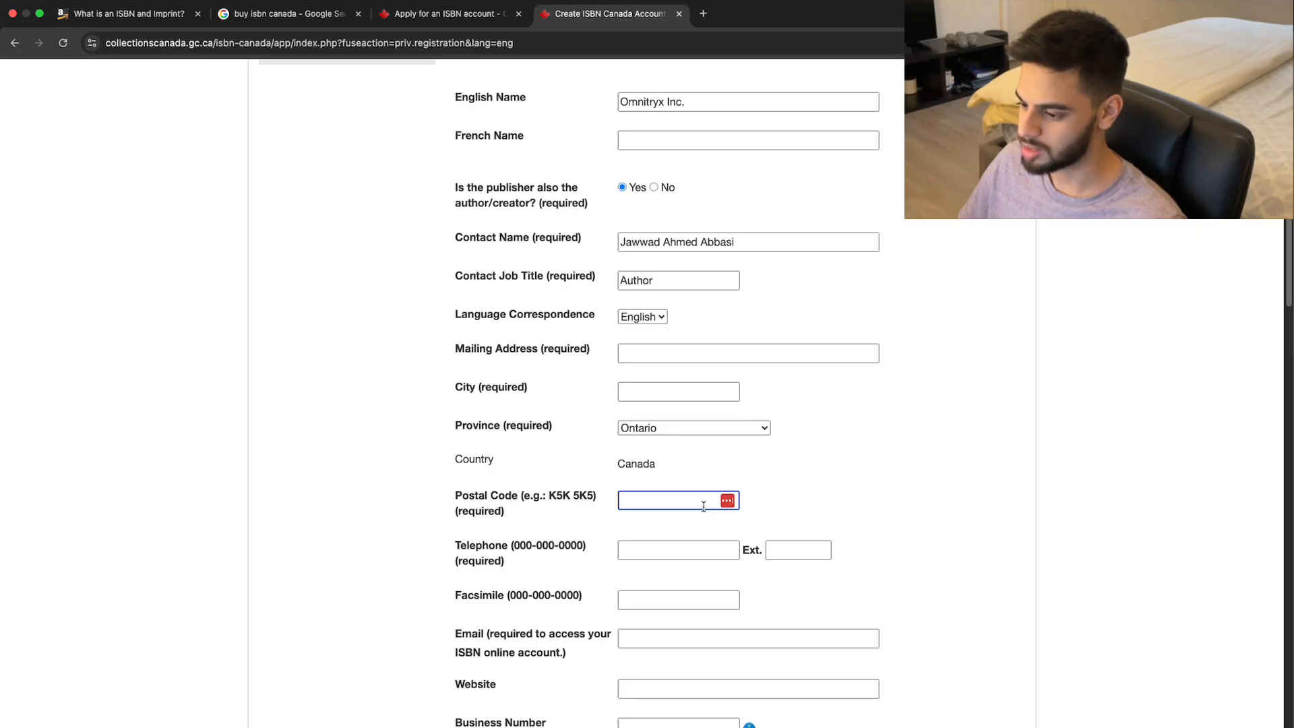
scroll(704, 507, down, 3)
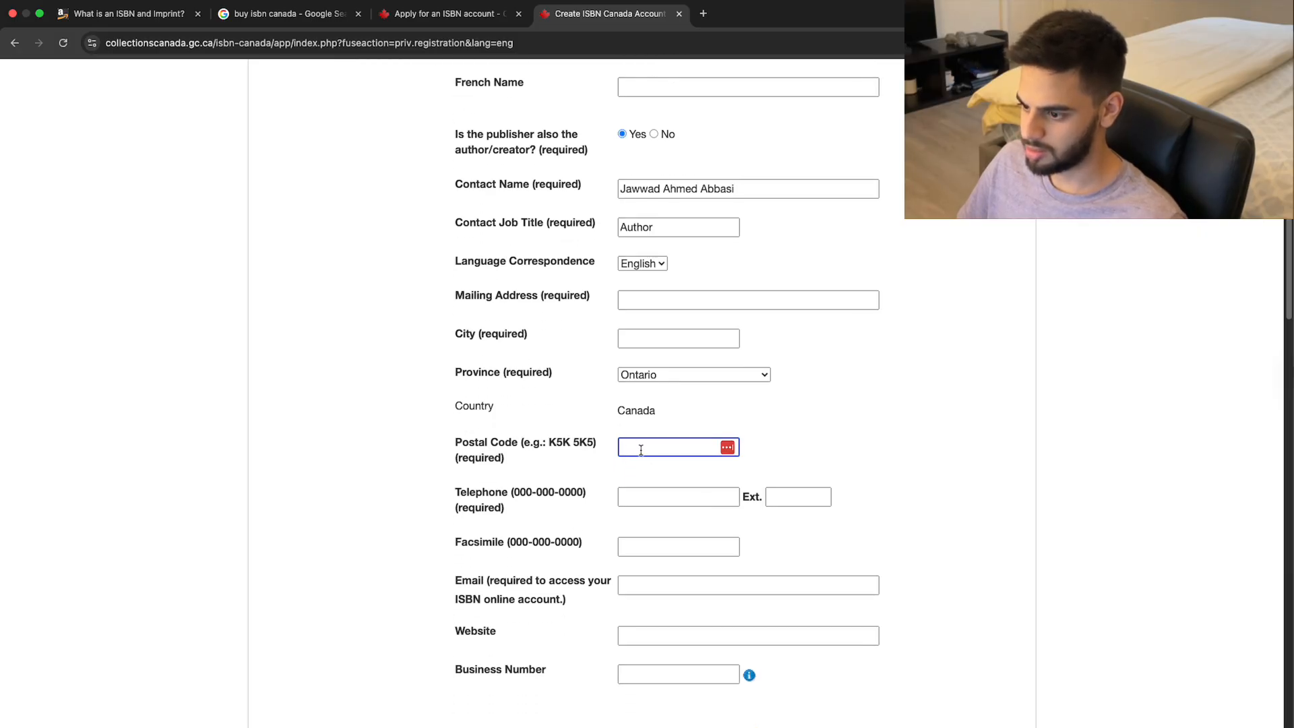
key(Caps_Lock)
key(Caps_Lock)
key(Caps_Lock)
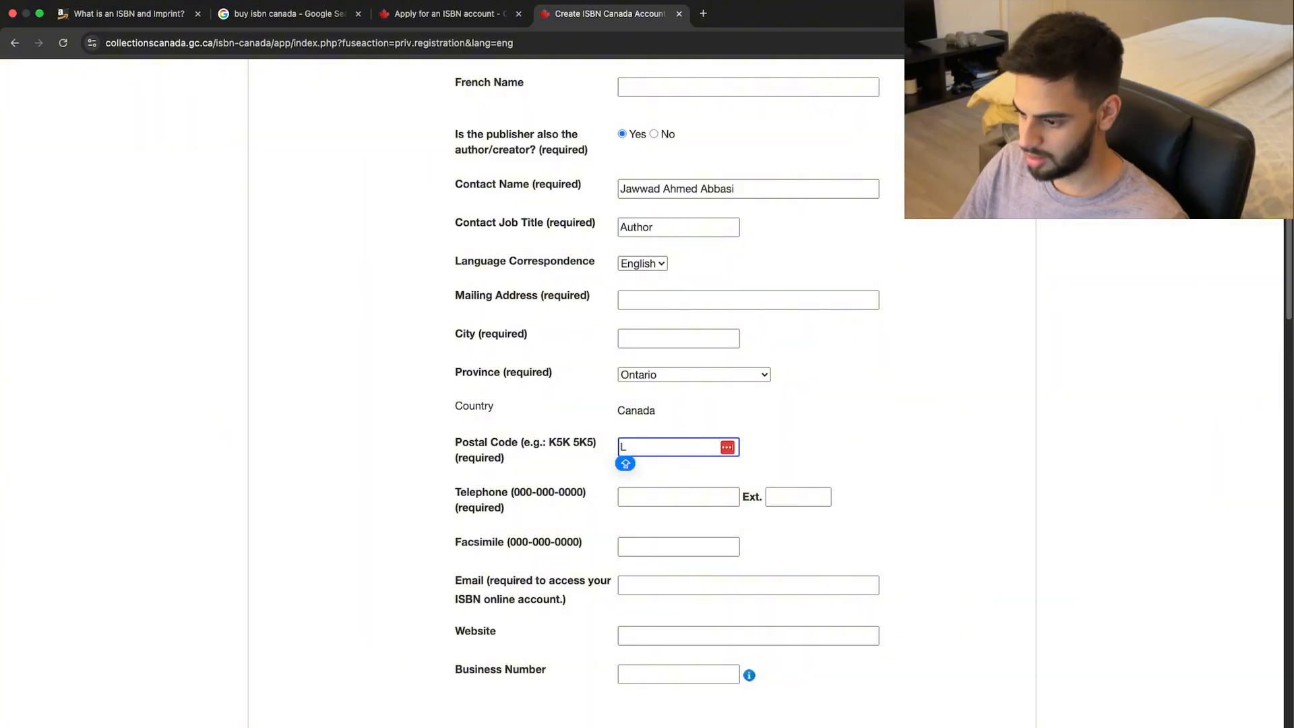
key(Caps_Lock)
key(Caps_Lock)
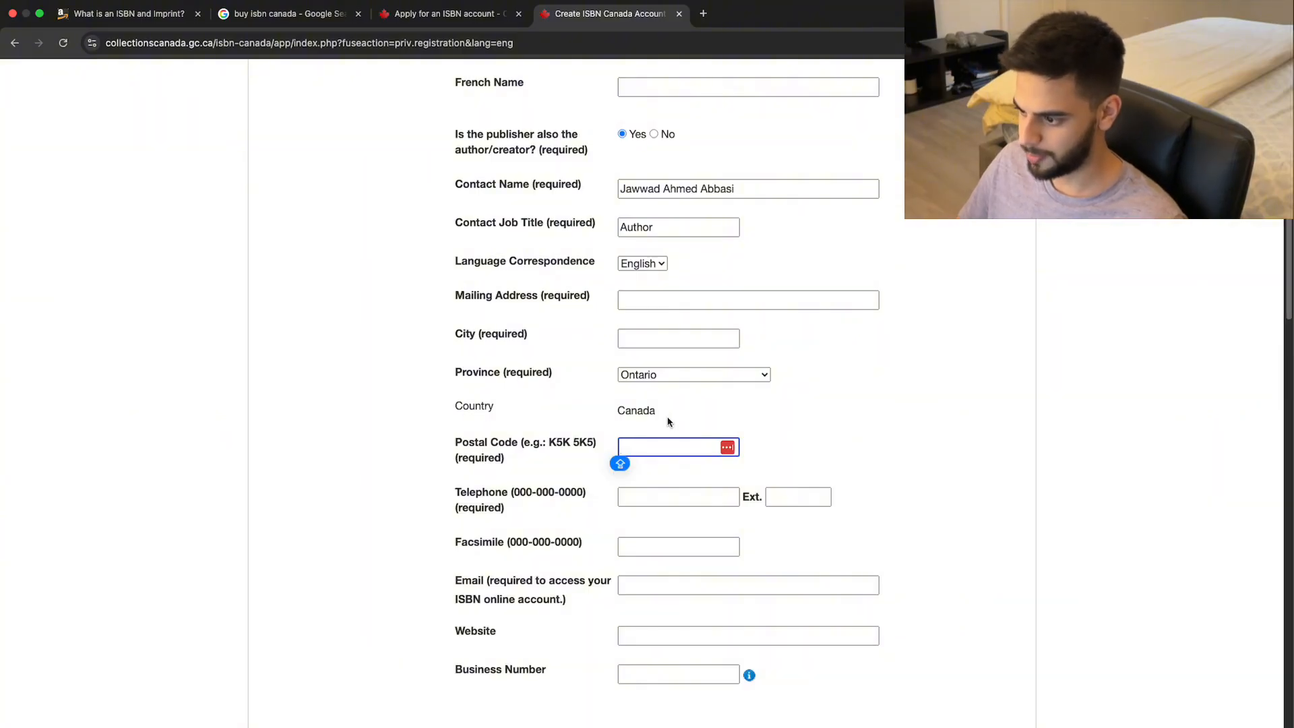
scroll(669, 429, down, 3)
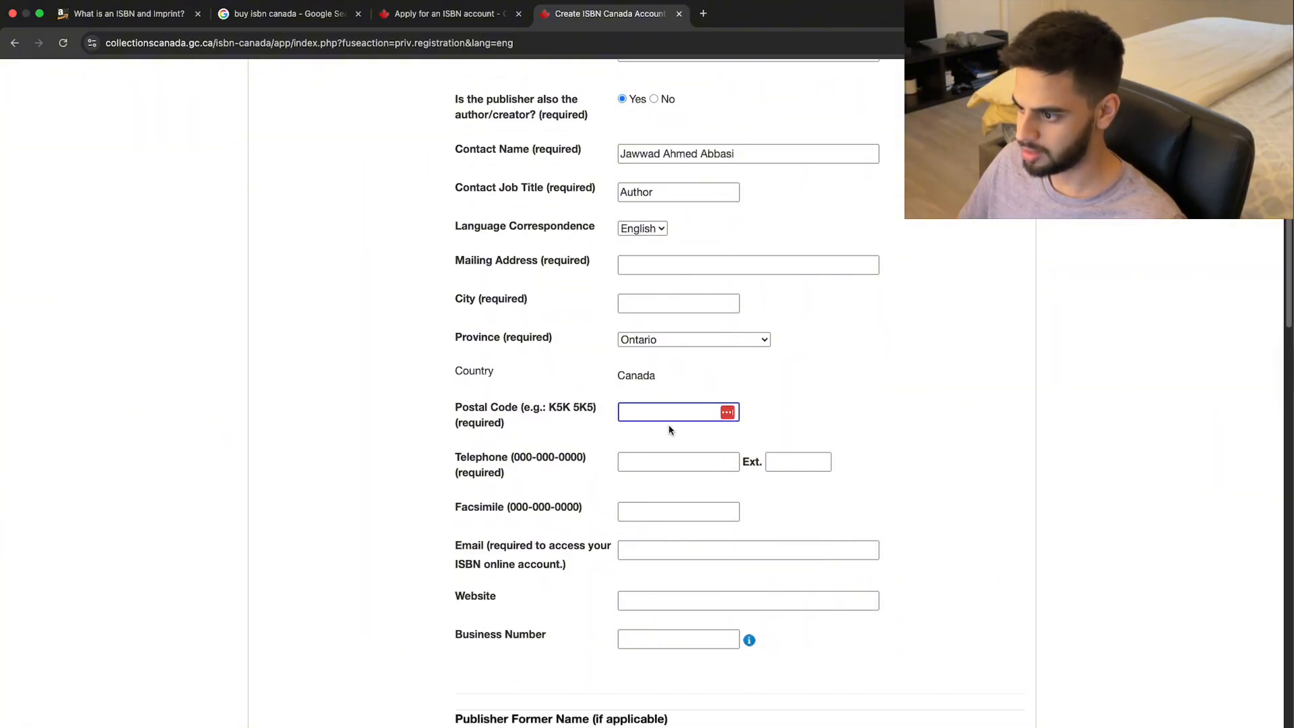
scroll(670, 429, down, 3)
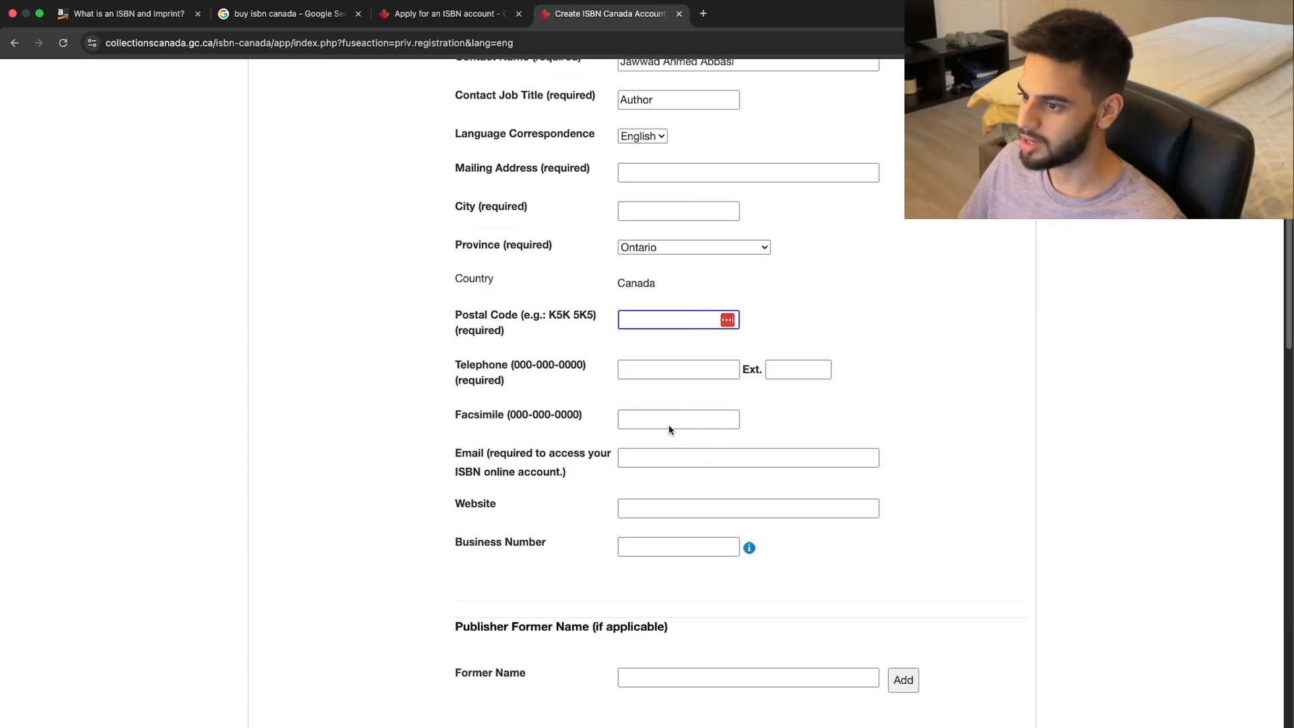
scroll(669, 429, down, 1)
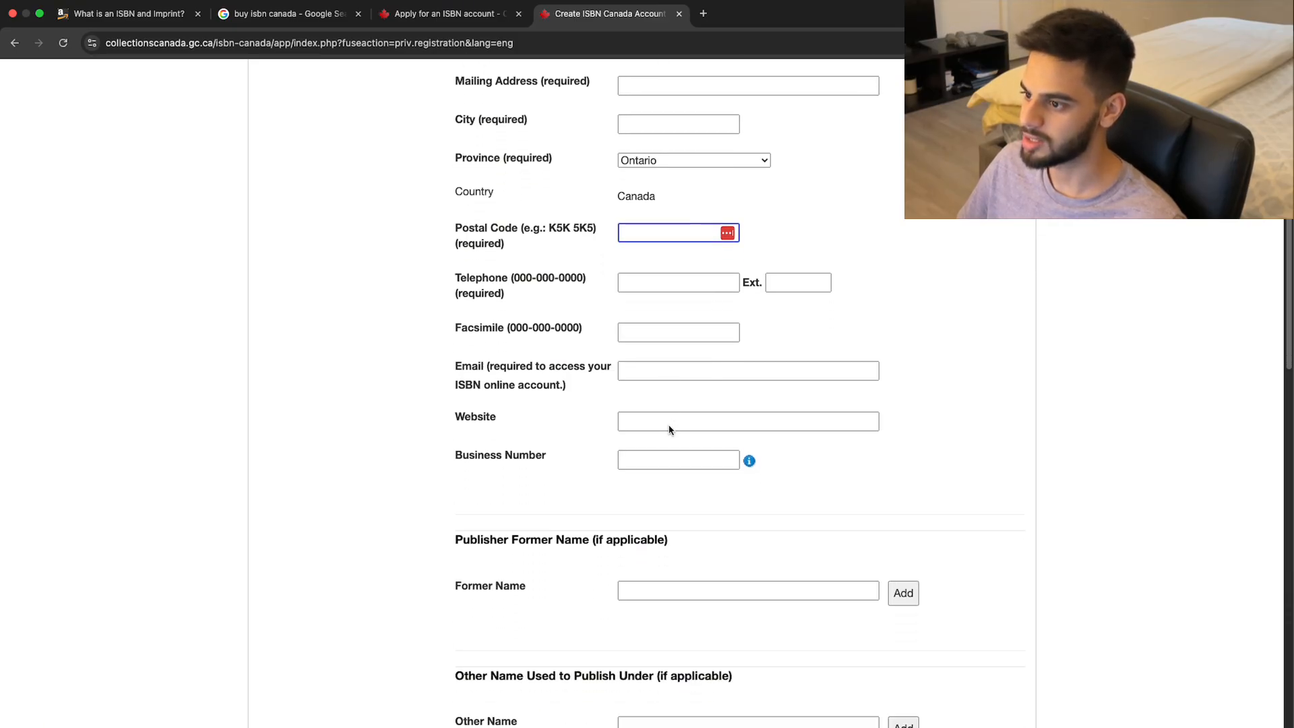
Enter the publisher's mailing address, city, postal code and telephone number.
click(652, 81)
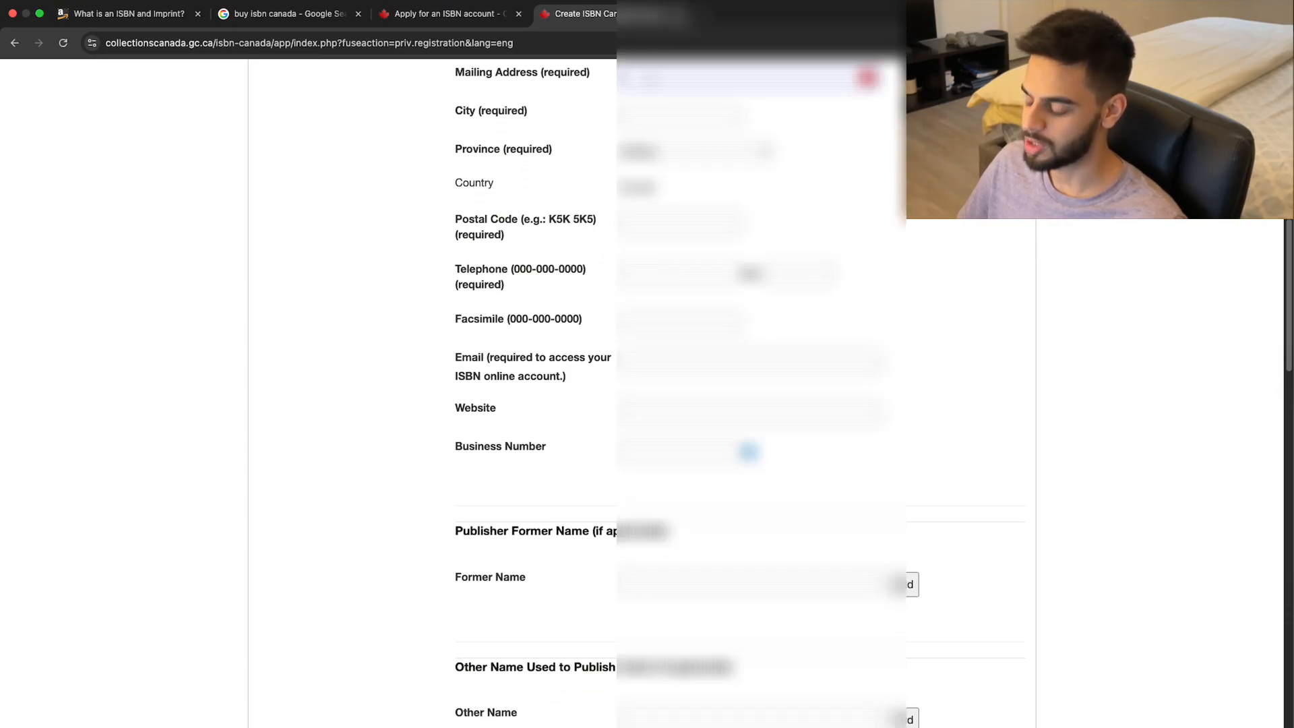
text(*********)
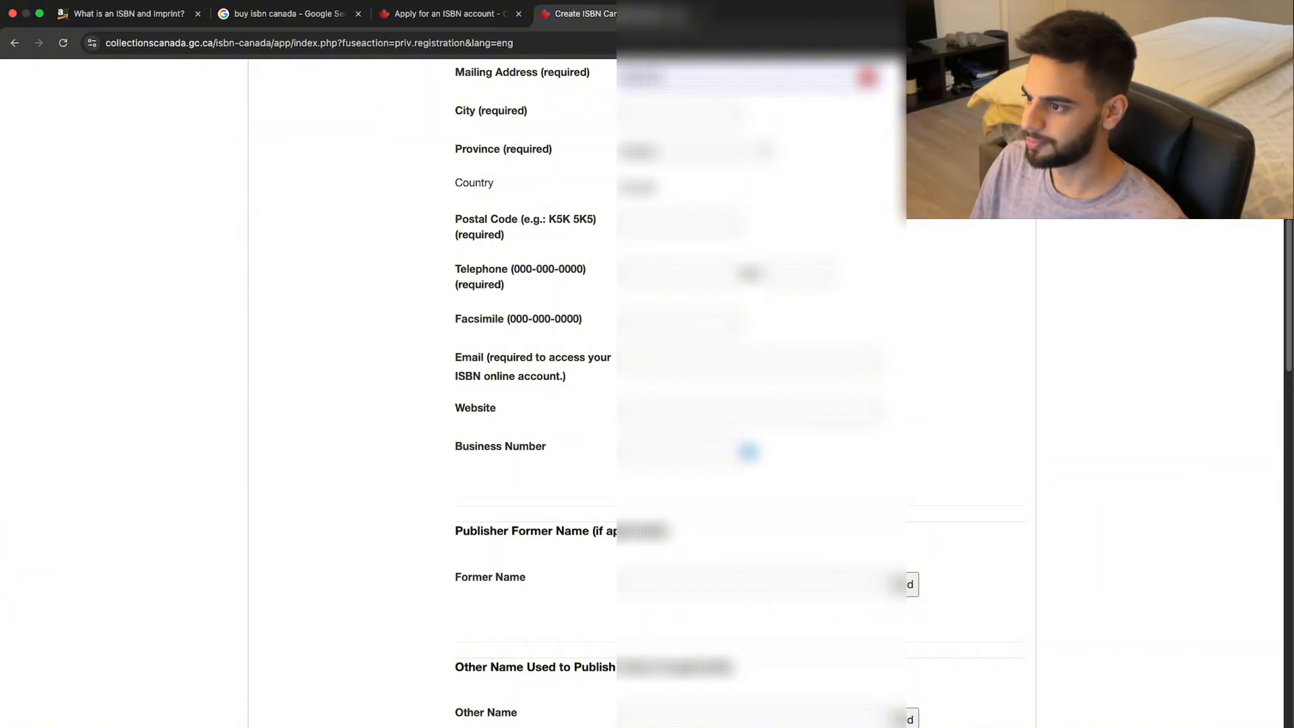
text(**)
key(Tab)
text(*****)
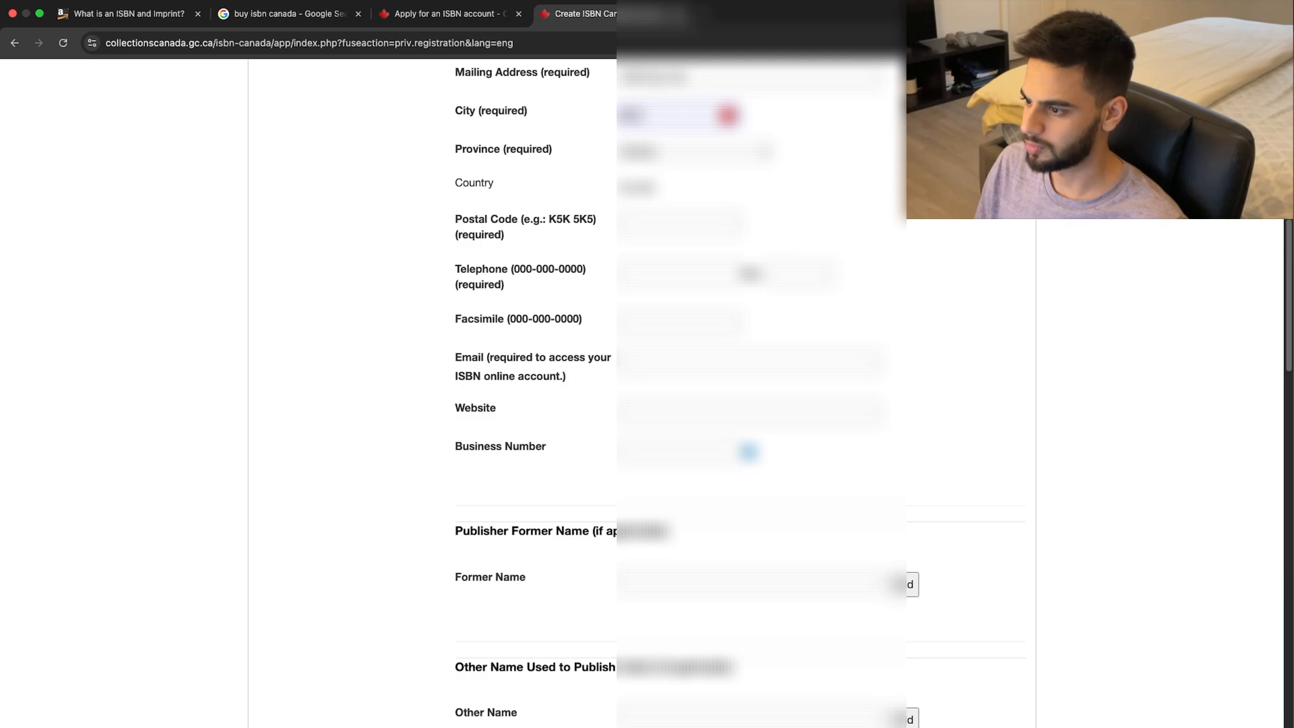
key(Tab)
key(Tab)
text(*****)
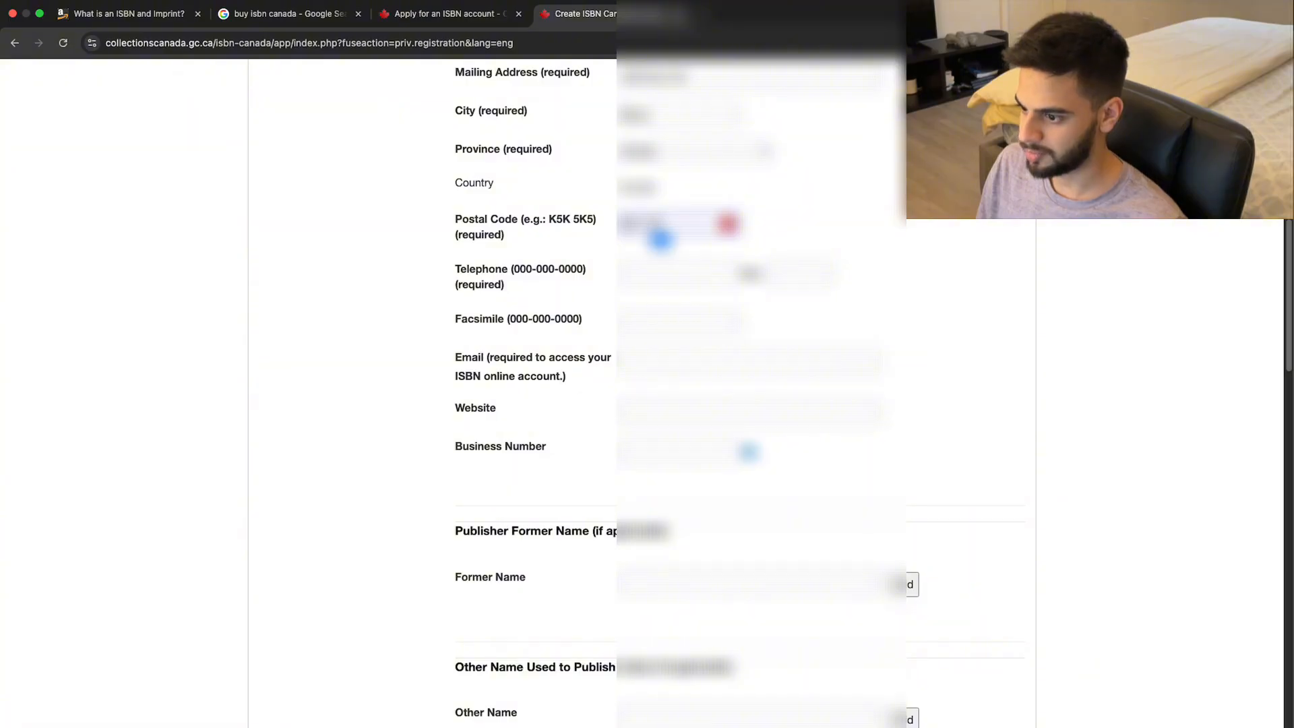
key(Tab)
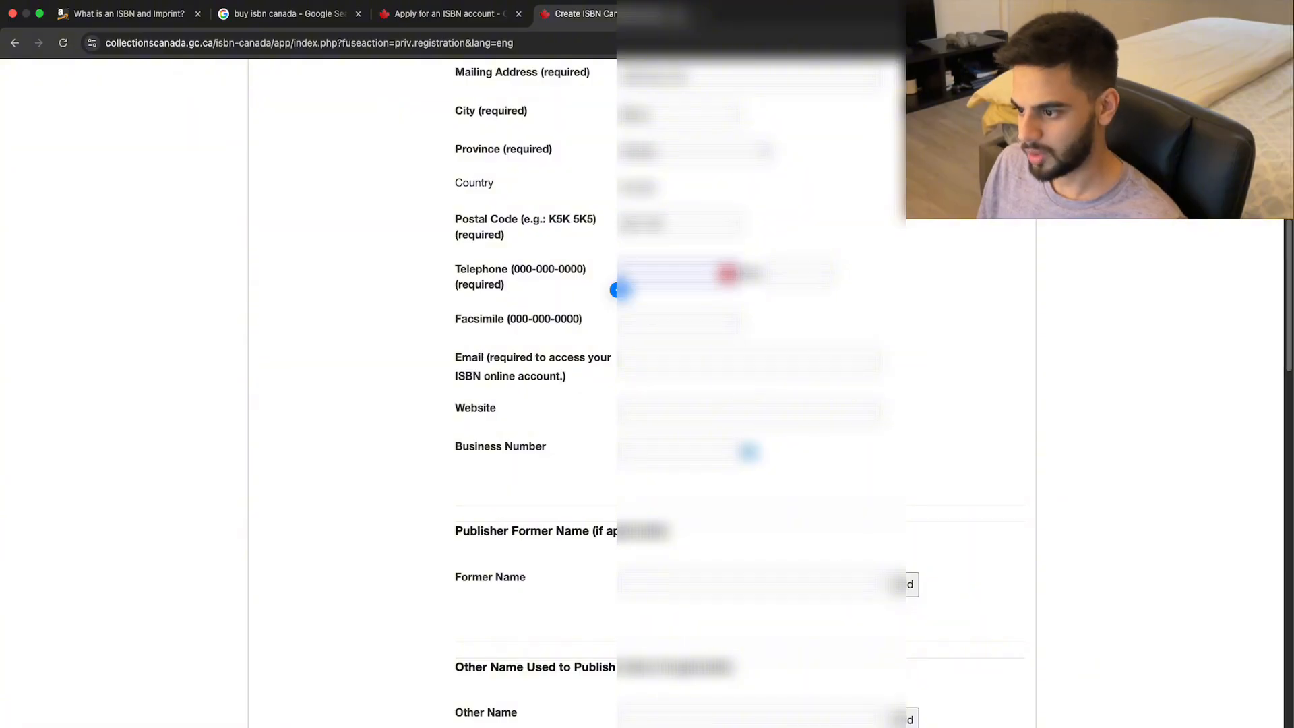
text(*********)
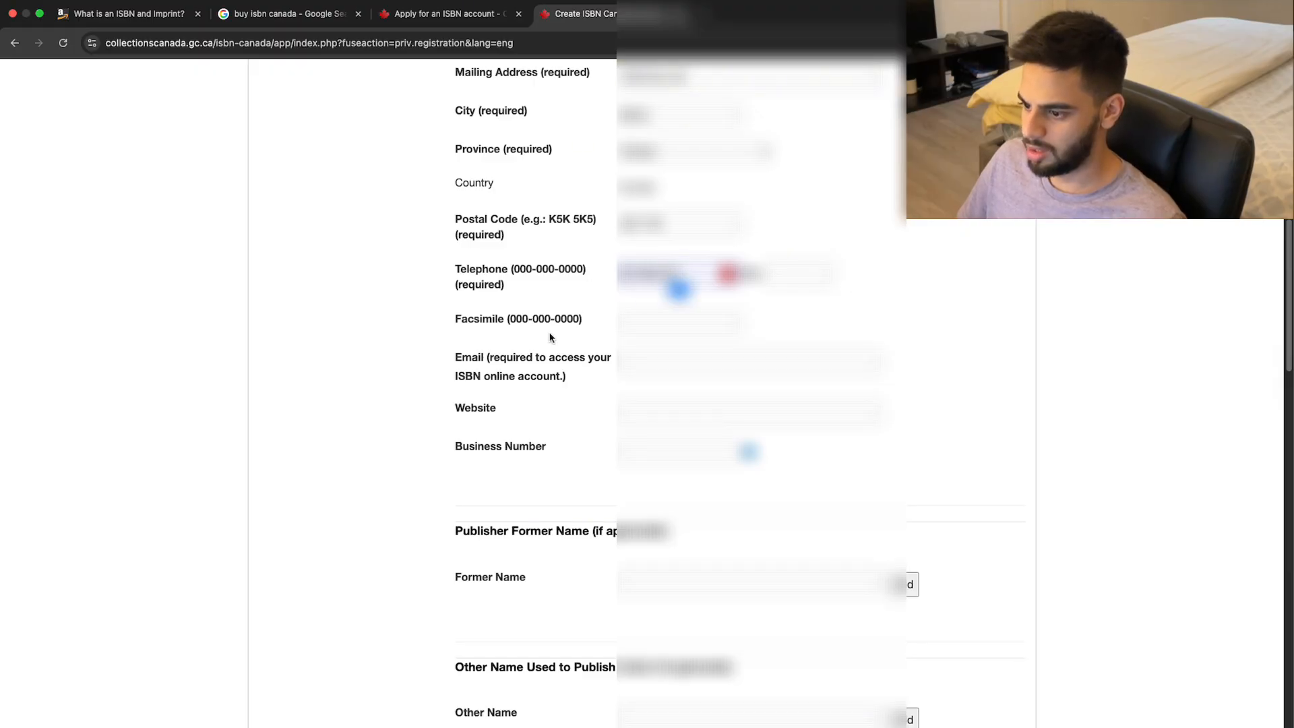
Fill in the publisher's email address and website.
click(638, 371)
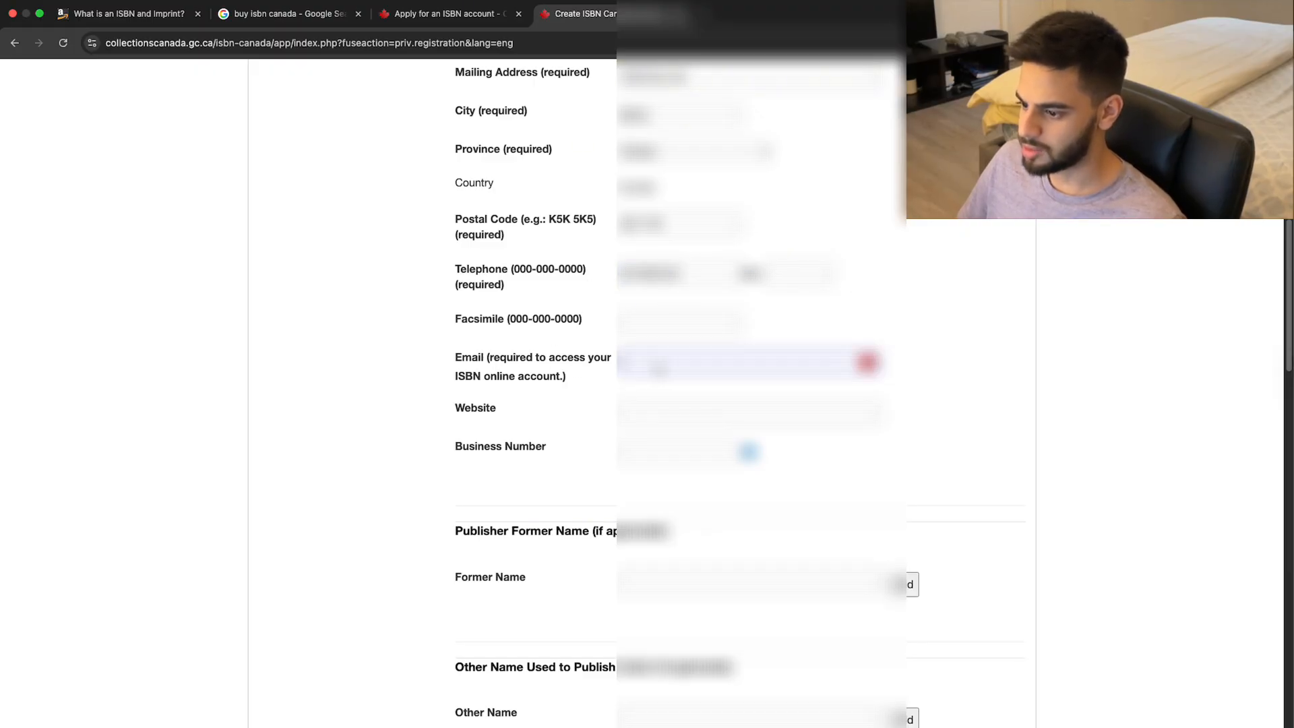
text(***)
key(BackSpace)
key(BackSpace)
key(BackSpace)
text(****************)
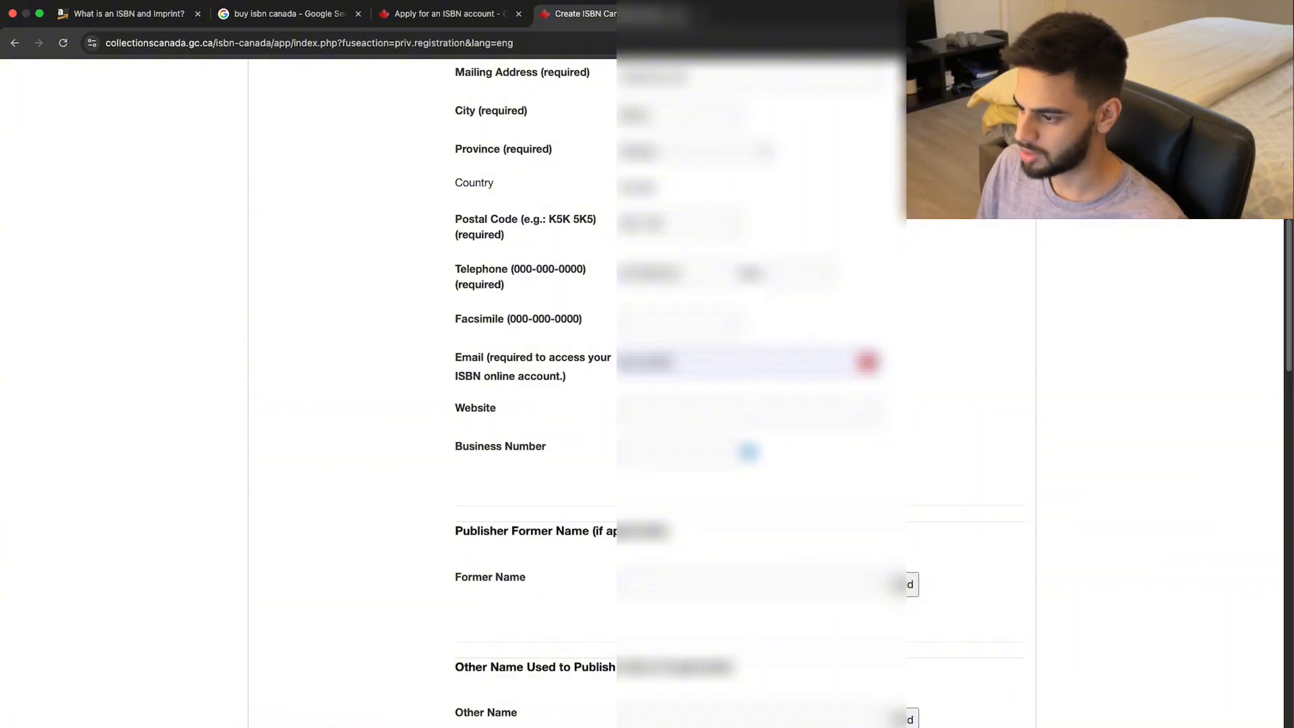
text(*)
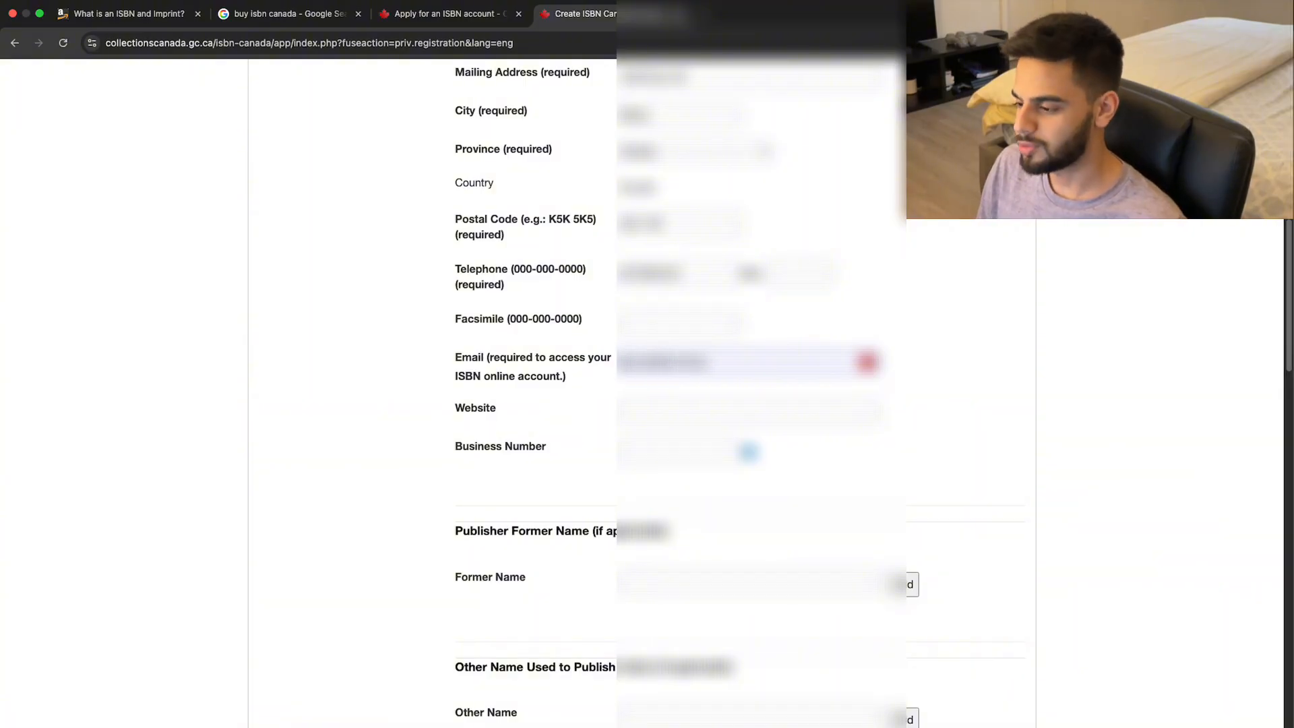
key(Tab)
text(***)
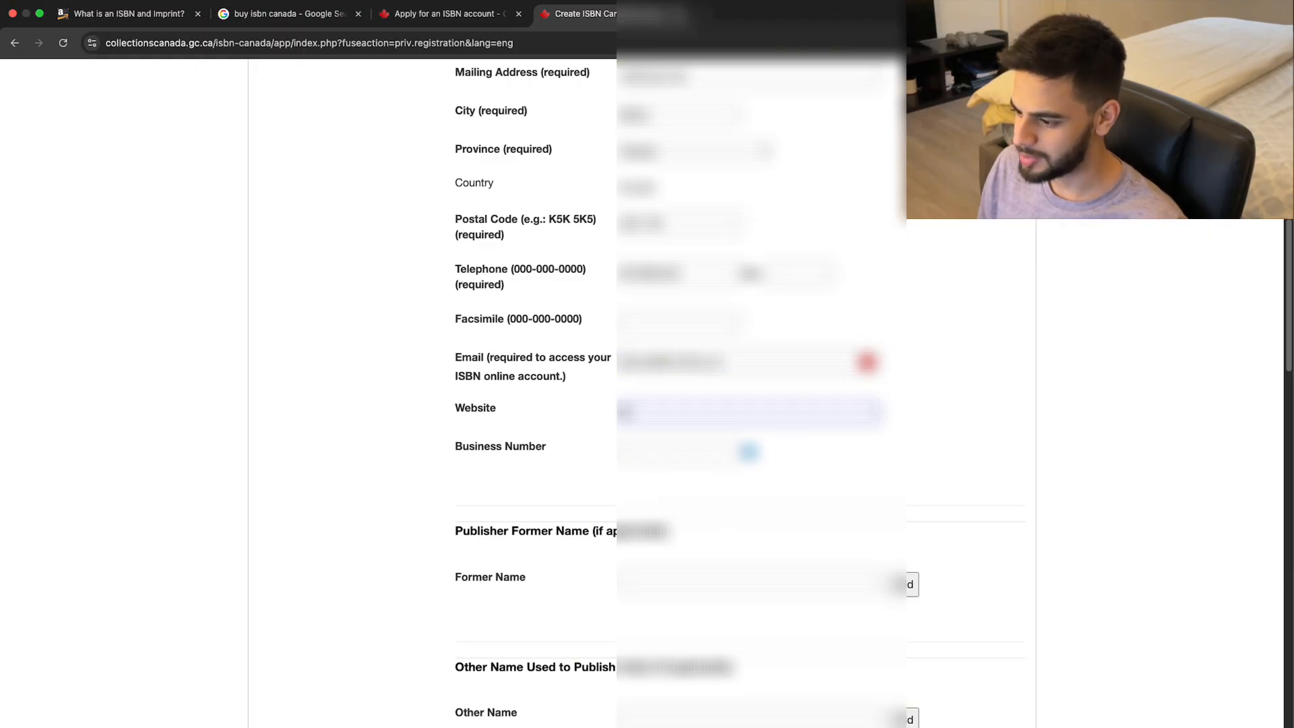
text(***)
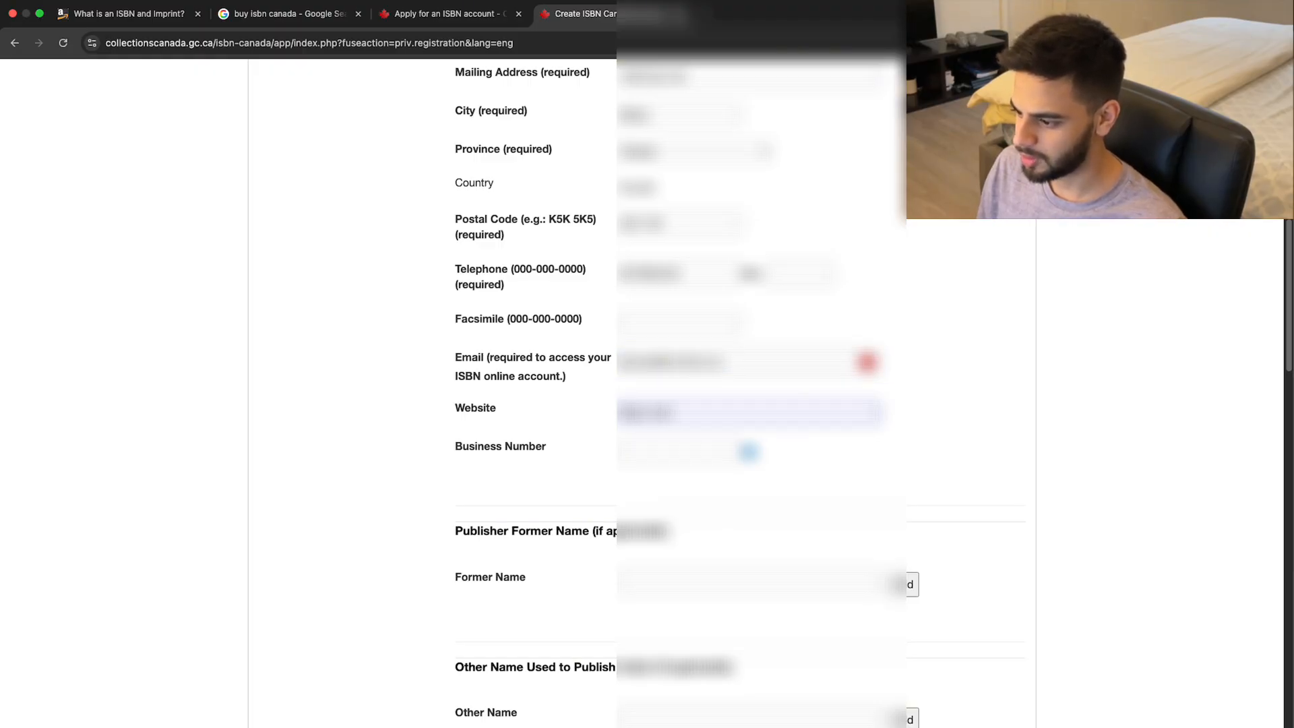
text(*****)
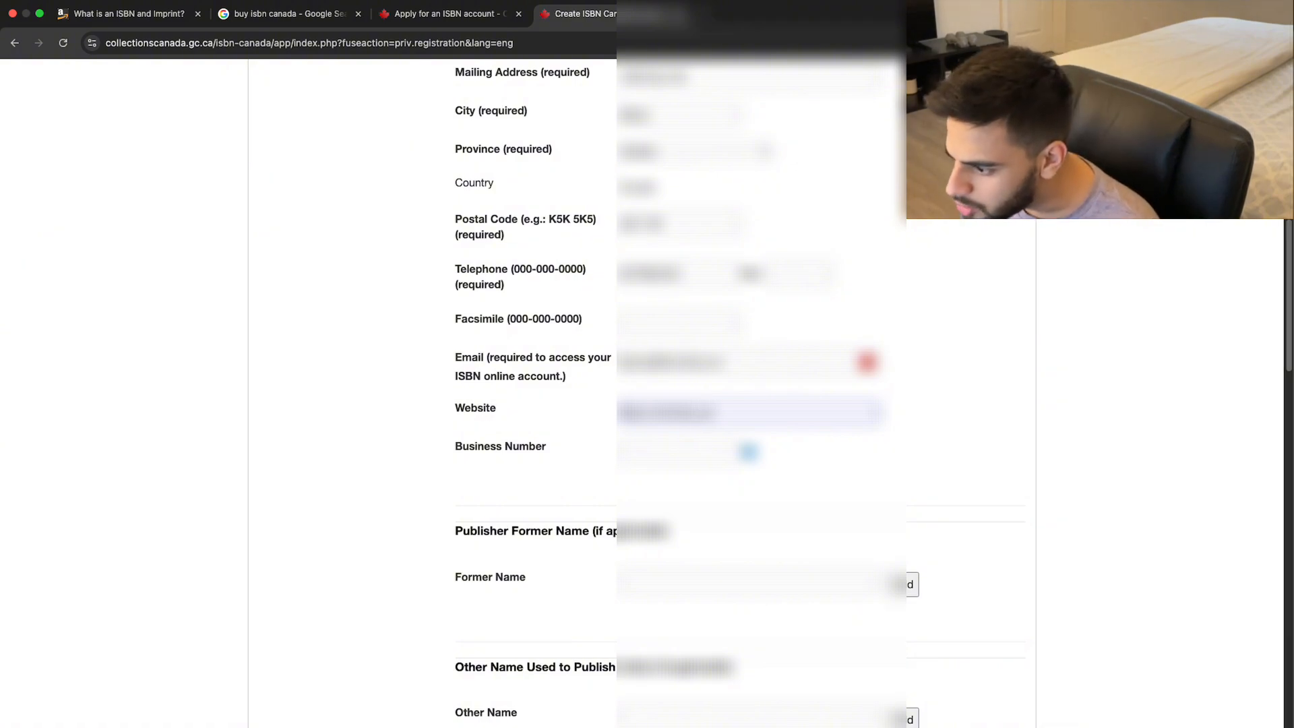
Test the website address in a new tab and view the Business Number explanation.
key(super+a)
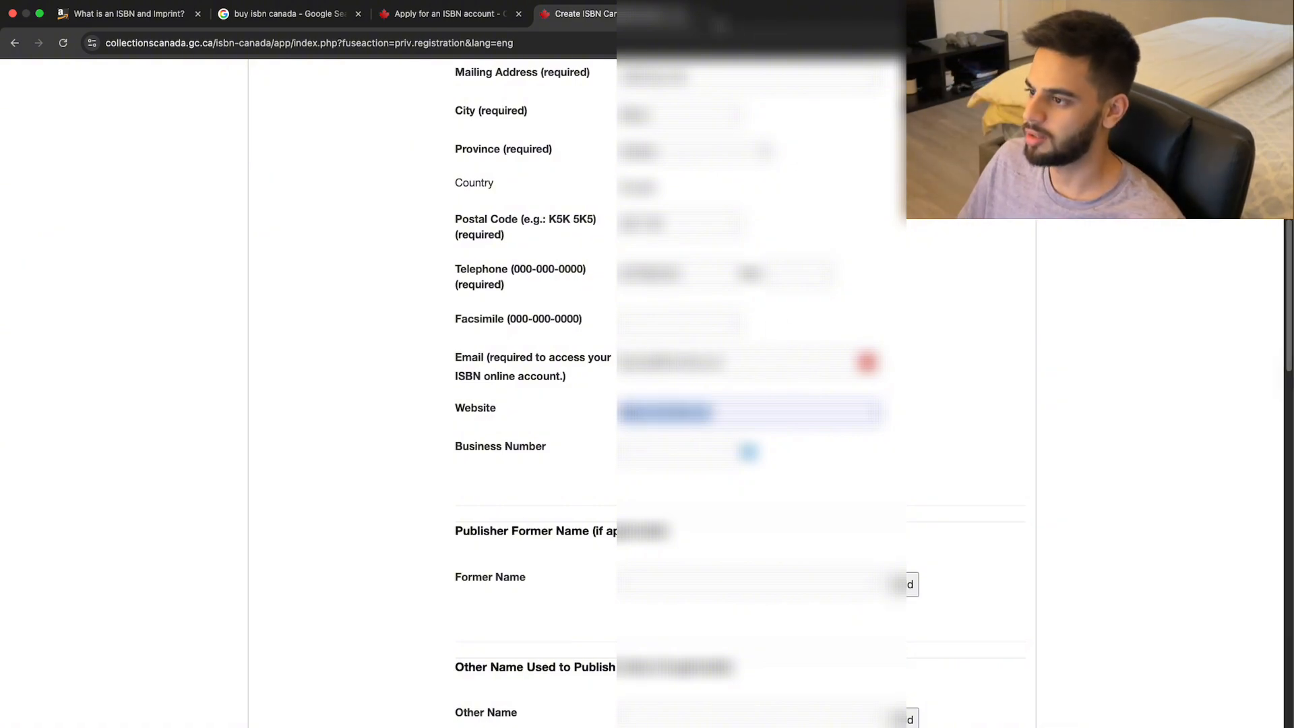
key(super+t)
text(https://omnitryx.ca)
key(Return)
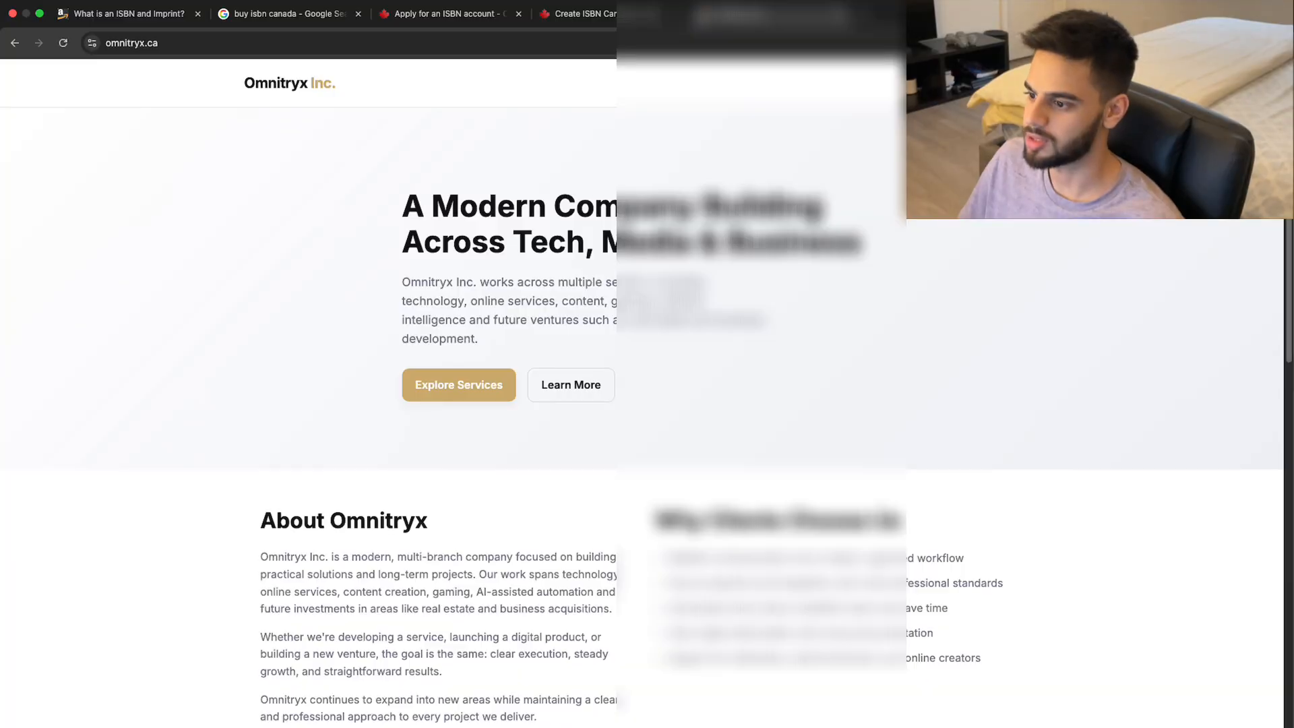
key(super+w)
click(679, 451)
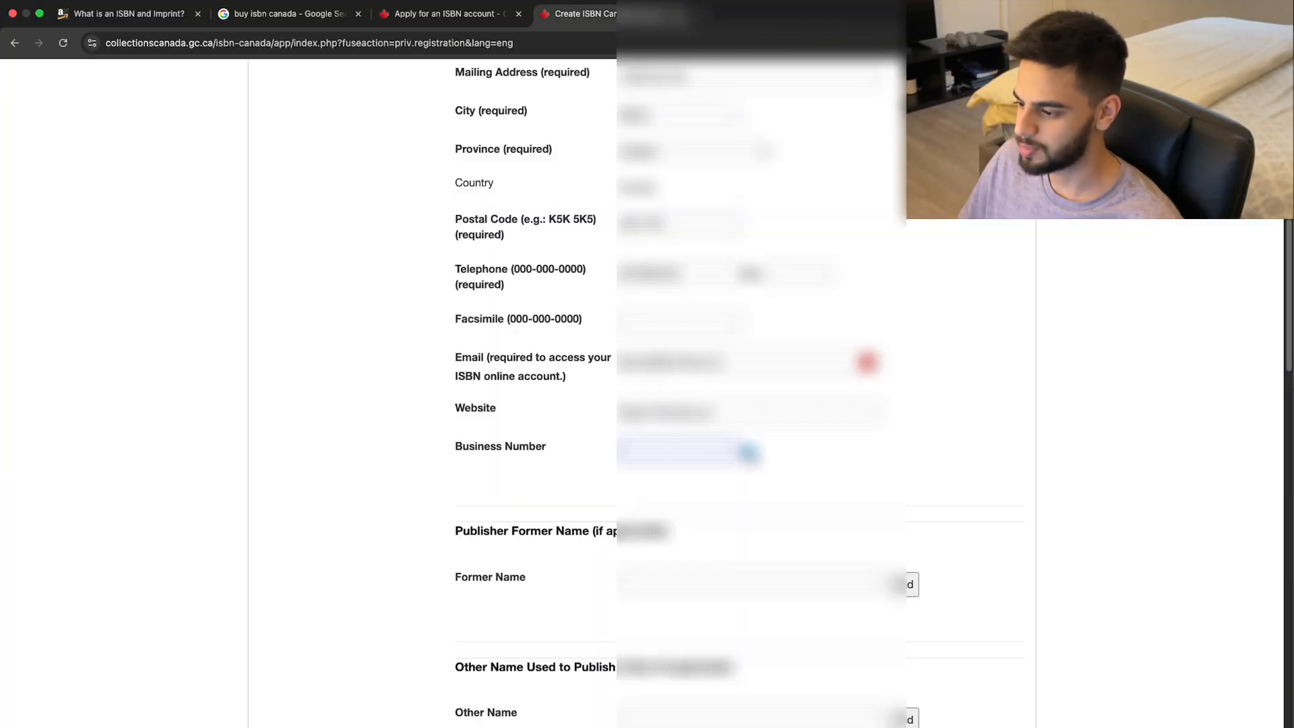
click(748, 452)
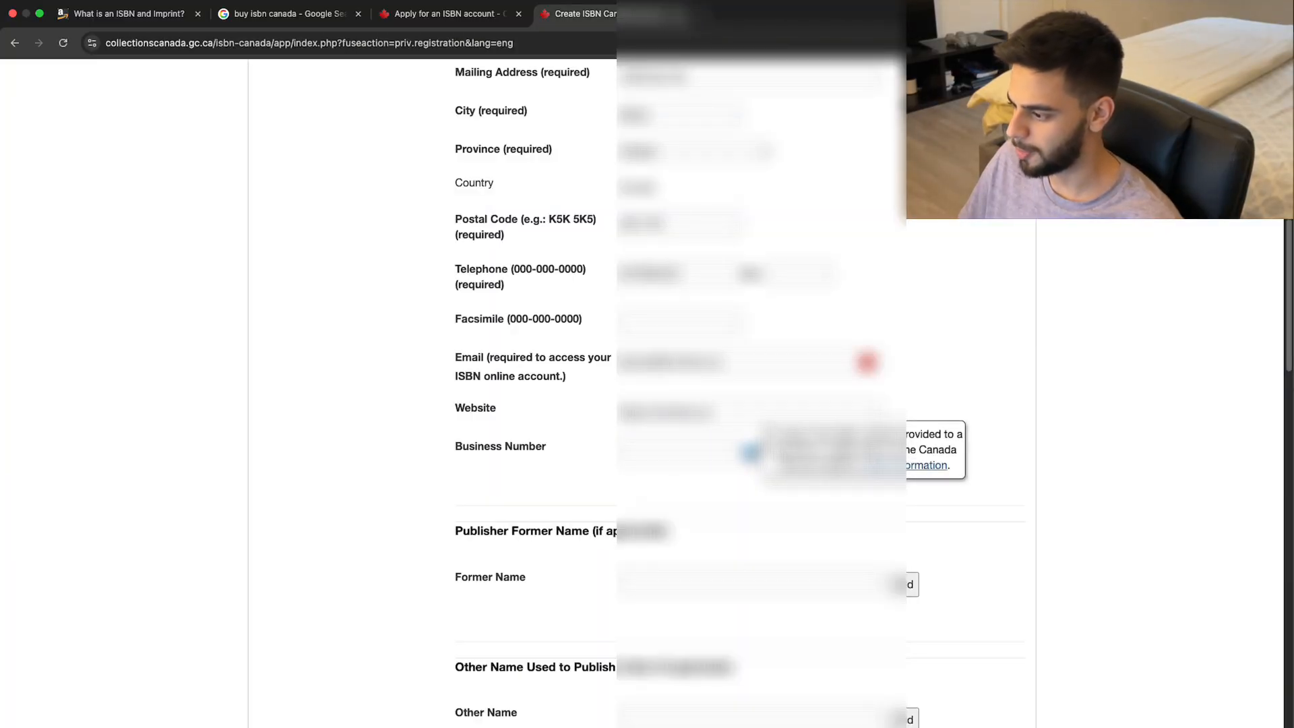
Load the company website in a new tab, then return to the form's Contact Person section.
click(709, 15)
text(https://omnitryx.ca)
key(Return)
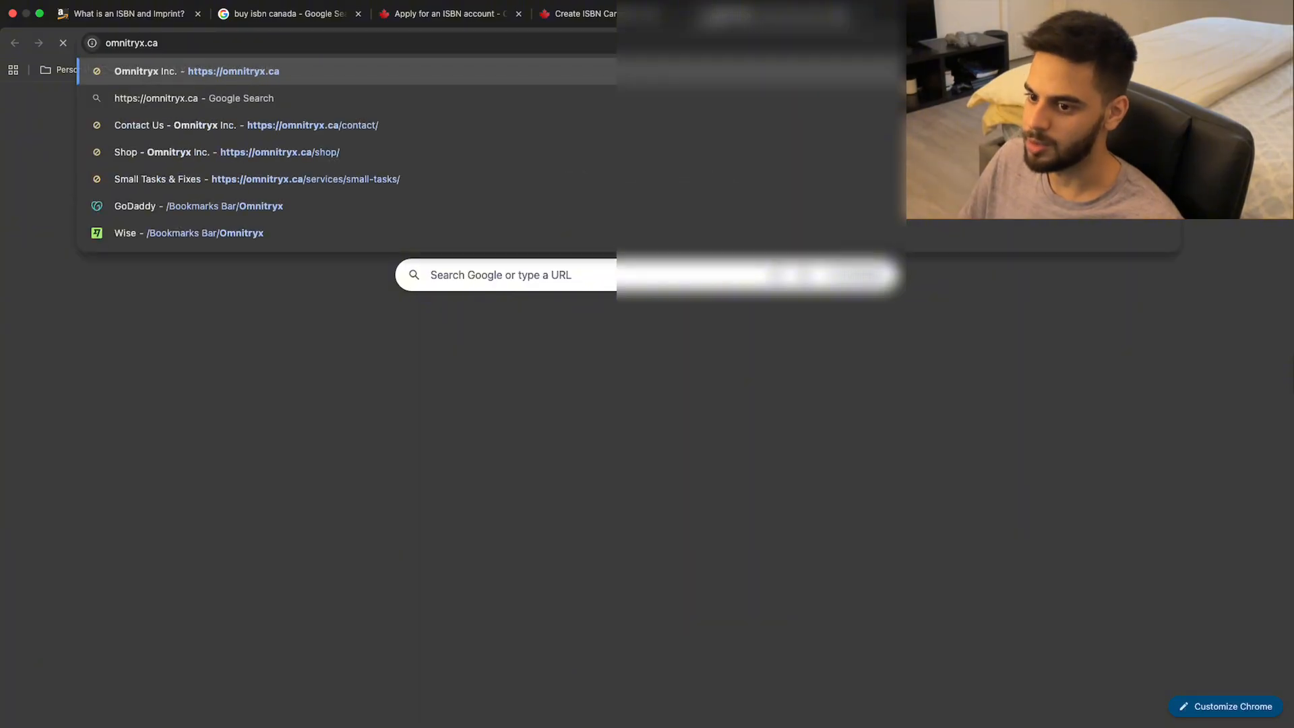
scroll(648, 405, down, 15)
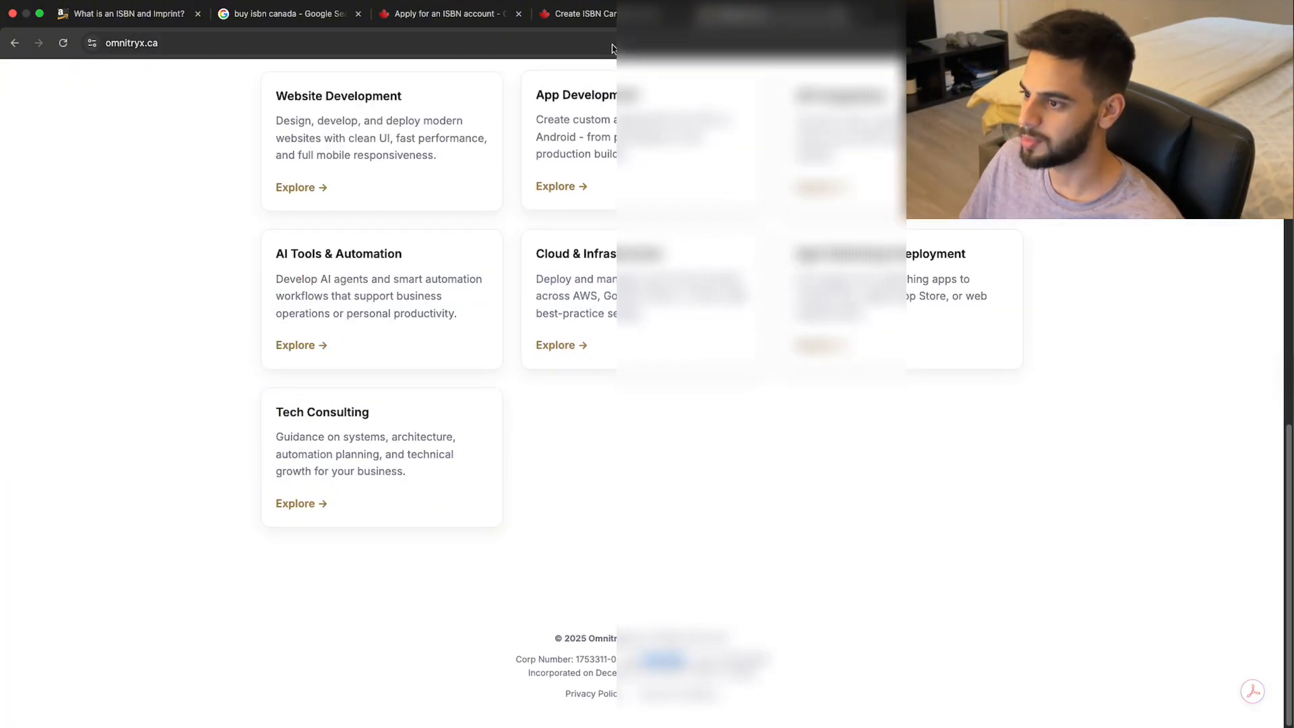
click(596, 15)
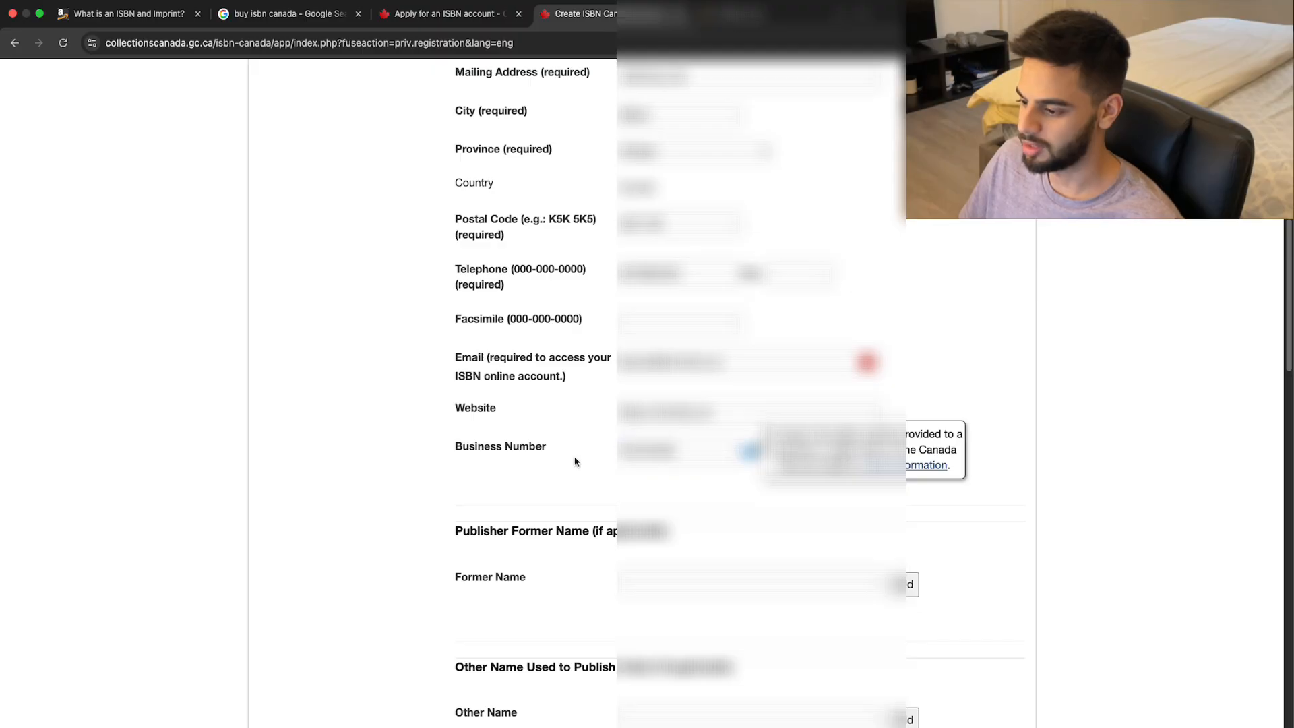
scroll(575, 463, down, 2)
scroll(576, 462, down, 5)
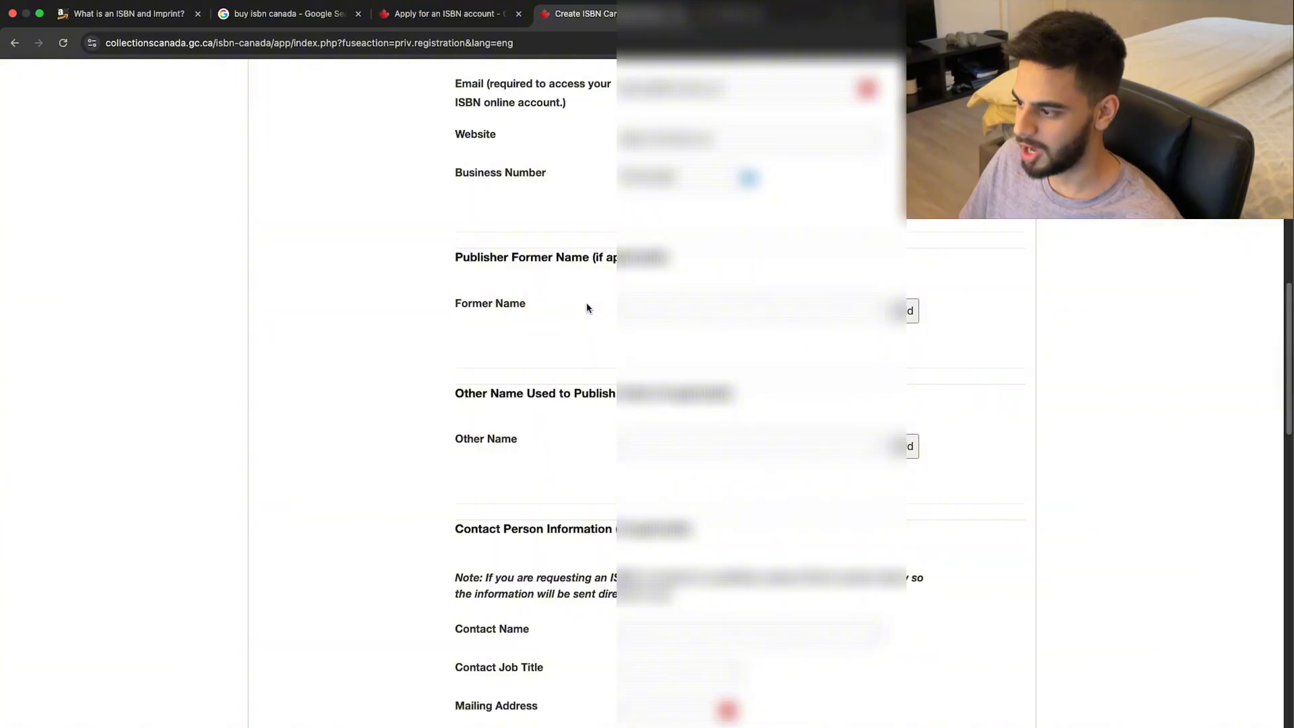
scroll(587, 367, down, 1)
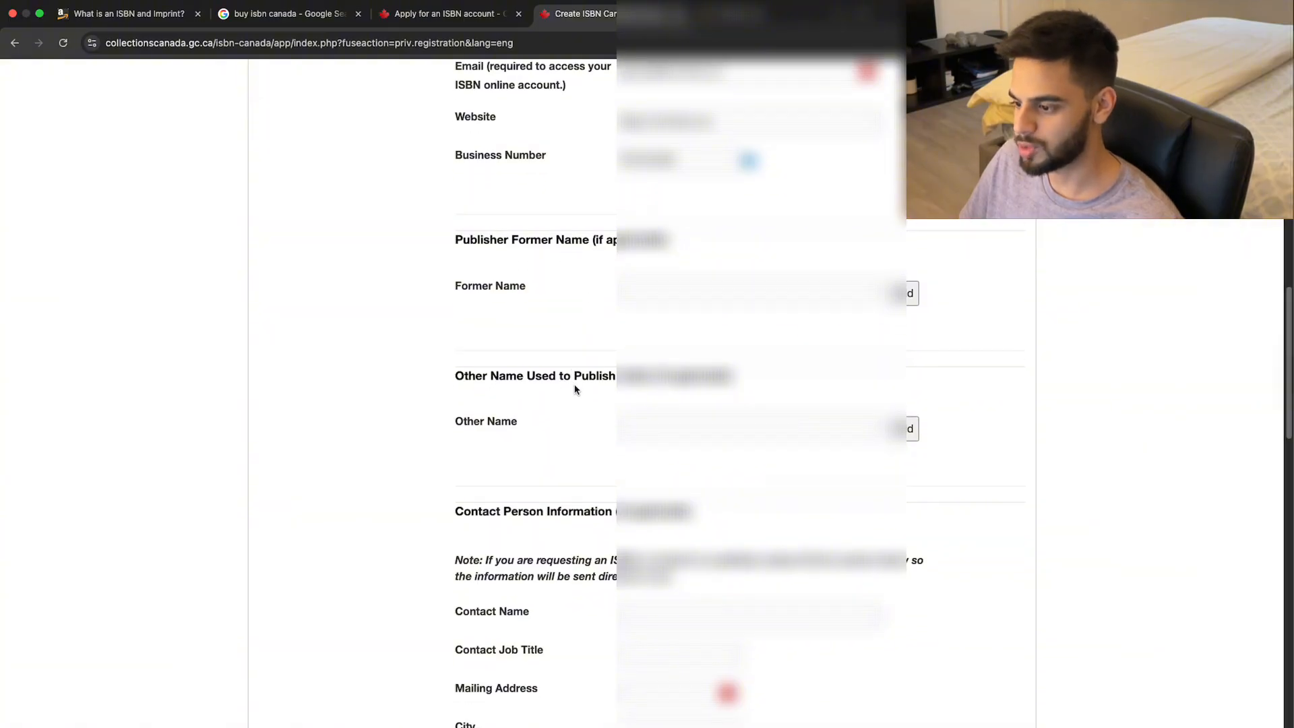
scroll(599, 410, down, 5)
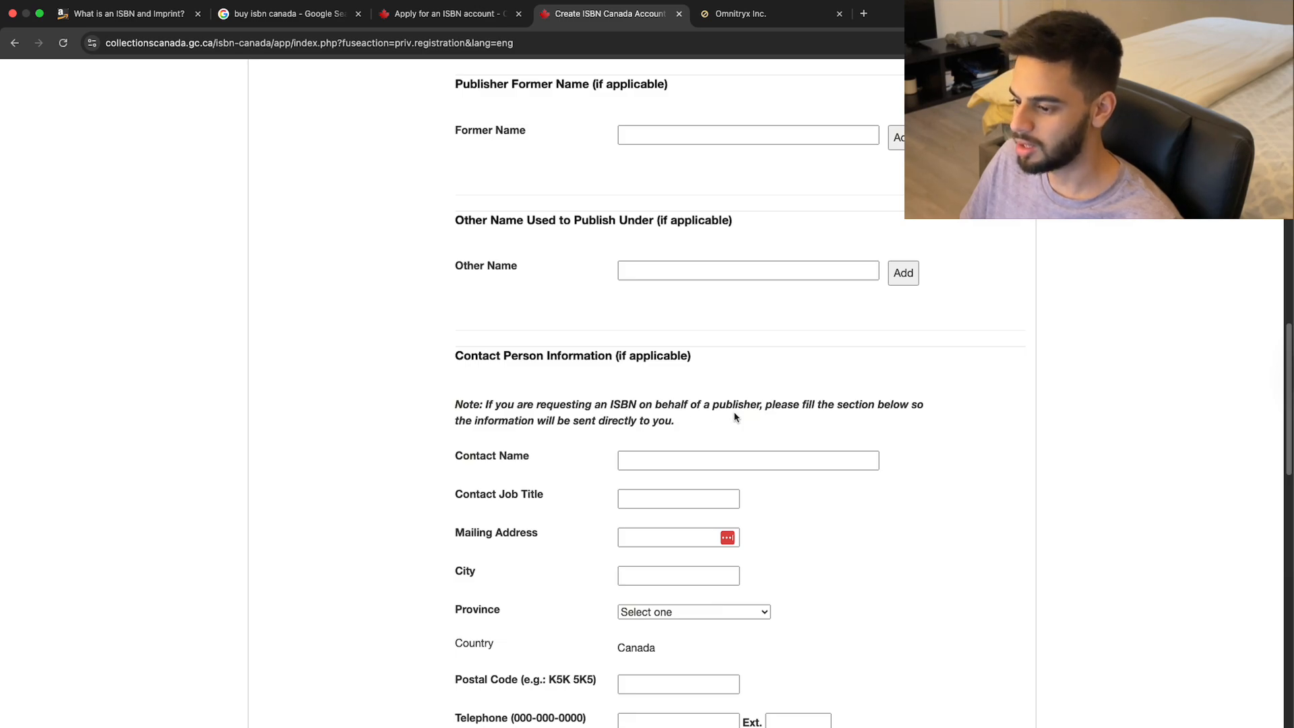
Review ChatGPT's advice for the remaining registration fields.
drag(507, 404, 766, 406)
scroll(555, 400, down, 1)
scroll(556, 401, down, 10)
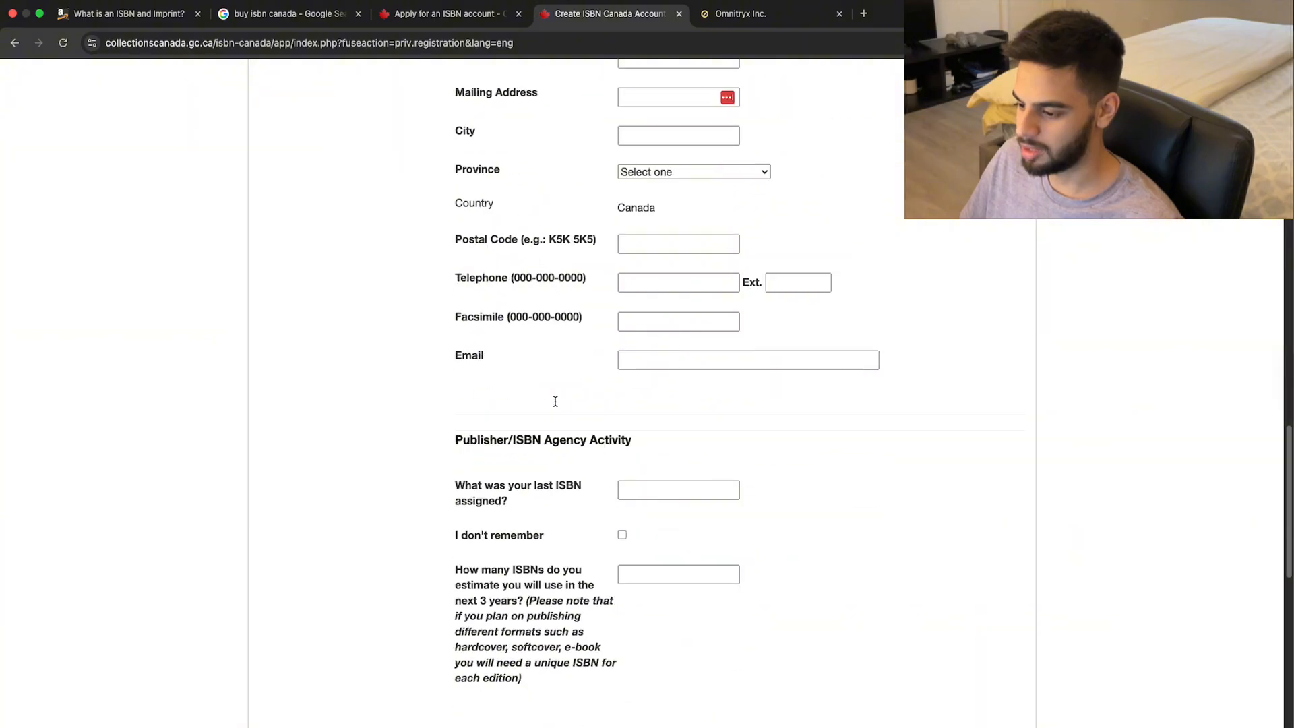
scroll(555, 402, down, 1)
scroll(556, 402, down, 3)
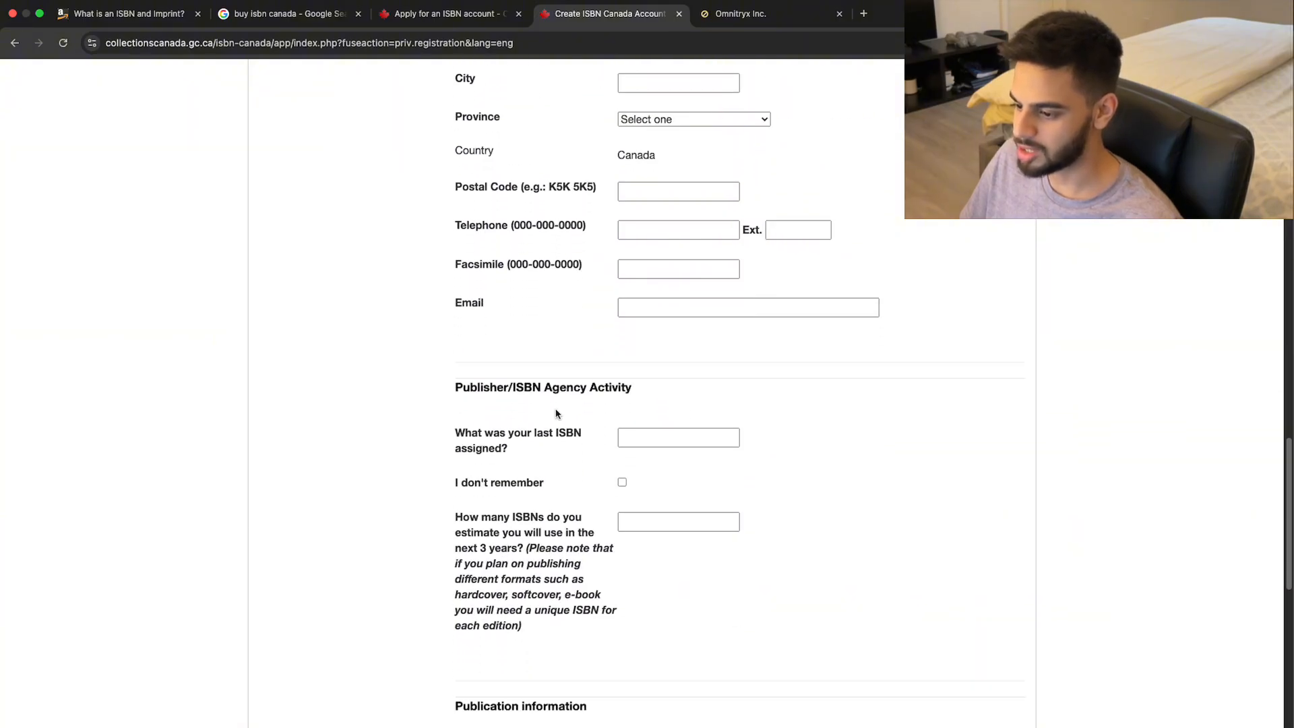
scroll(519, 443, down, 5)
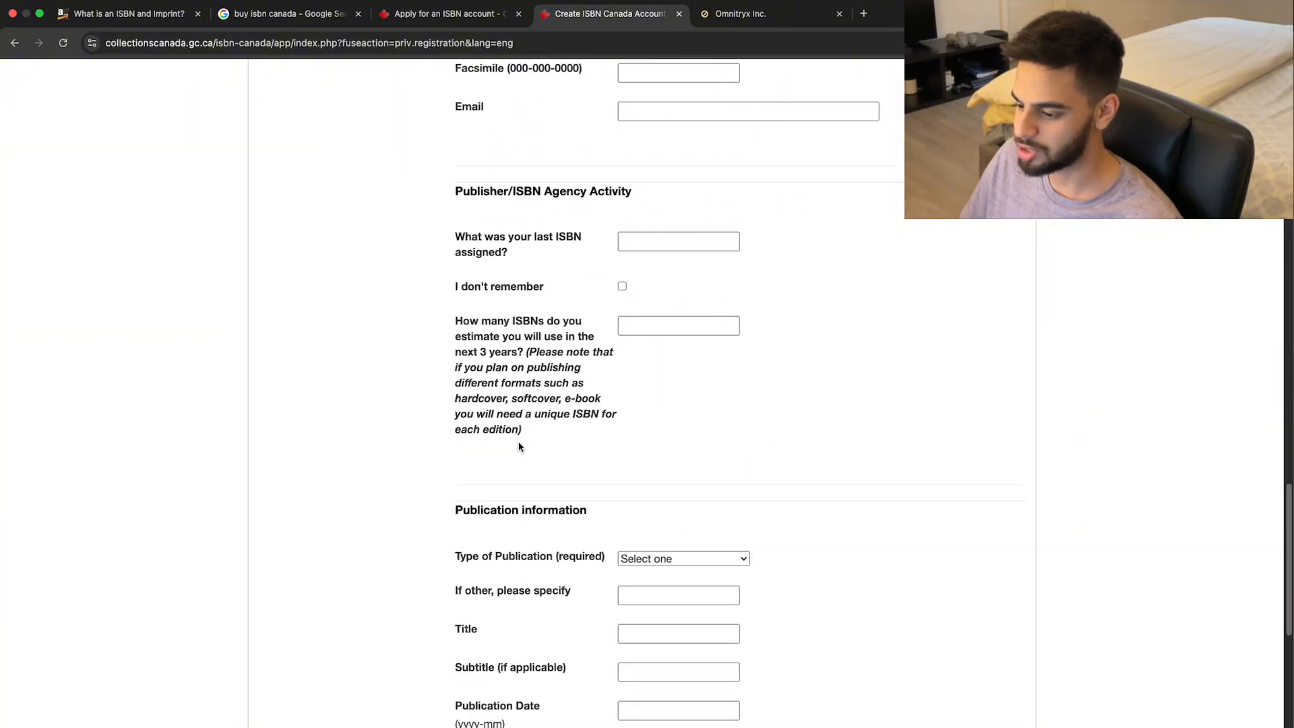
key(ctrl+Left)
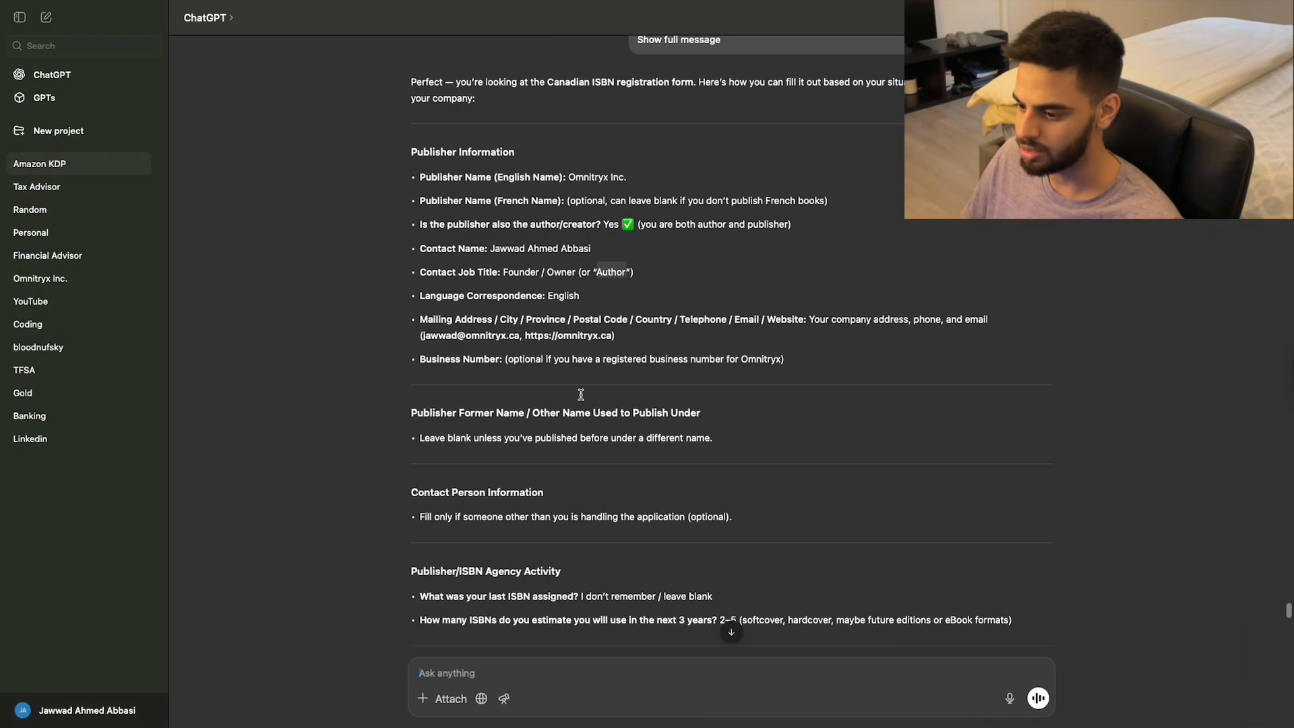
scroll(463, 497, down, 3)
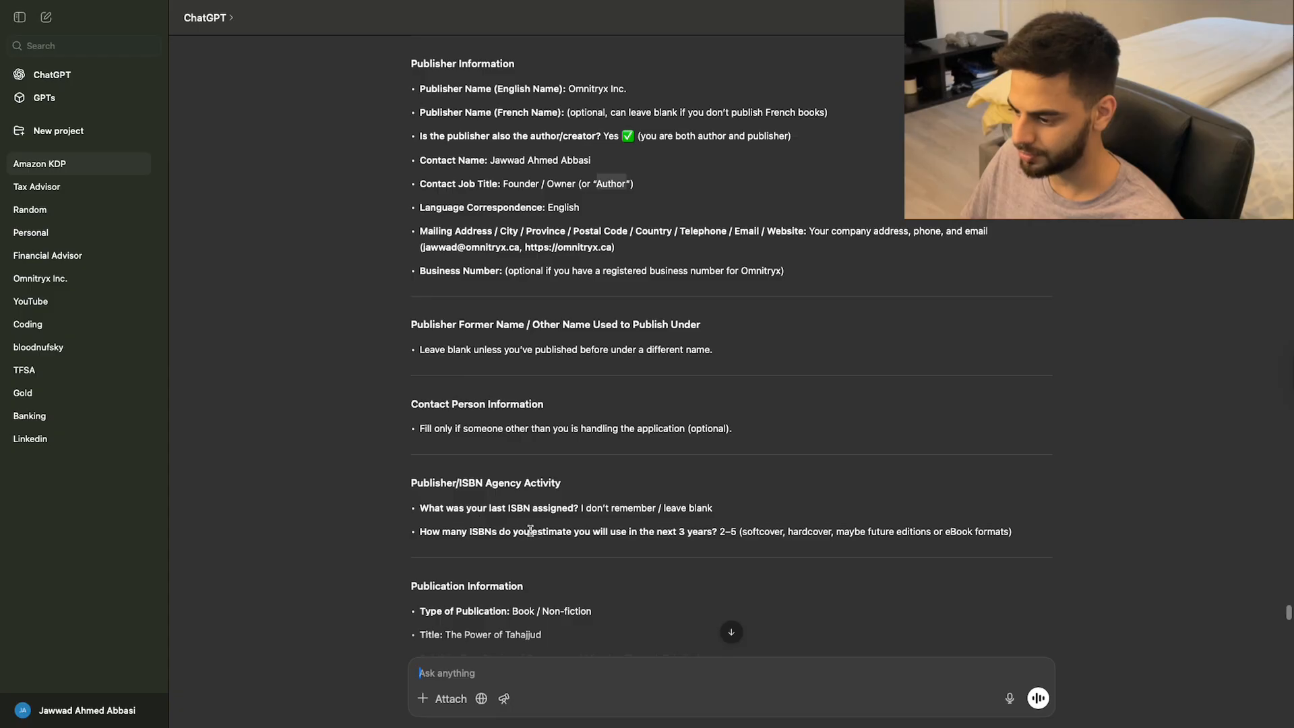
scroll(456, 538, down, 1)
key(super+Tab)
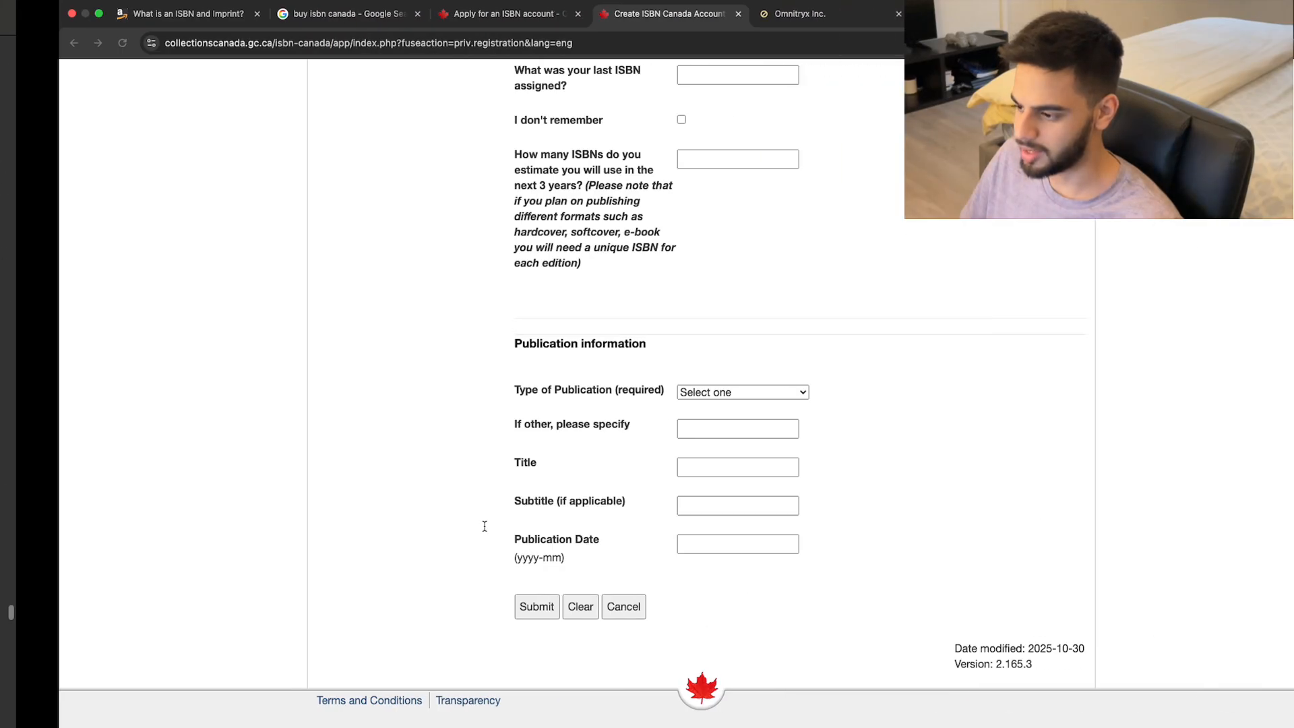
scroll(578, 424, up, 3)
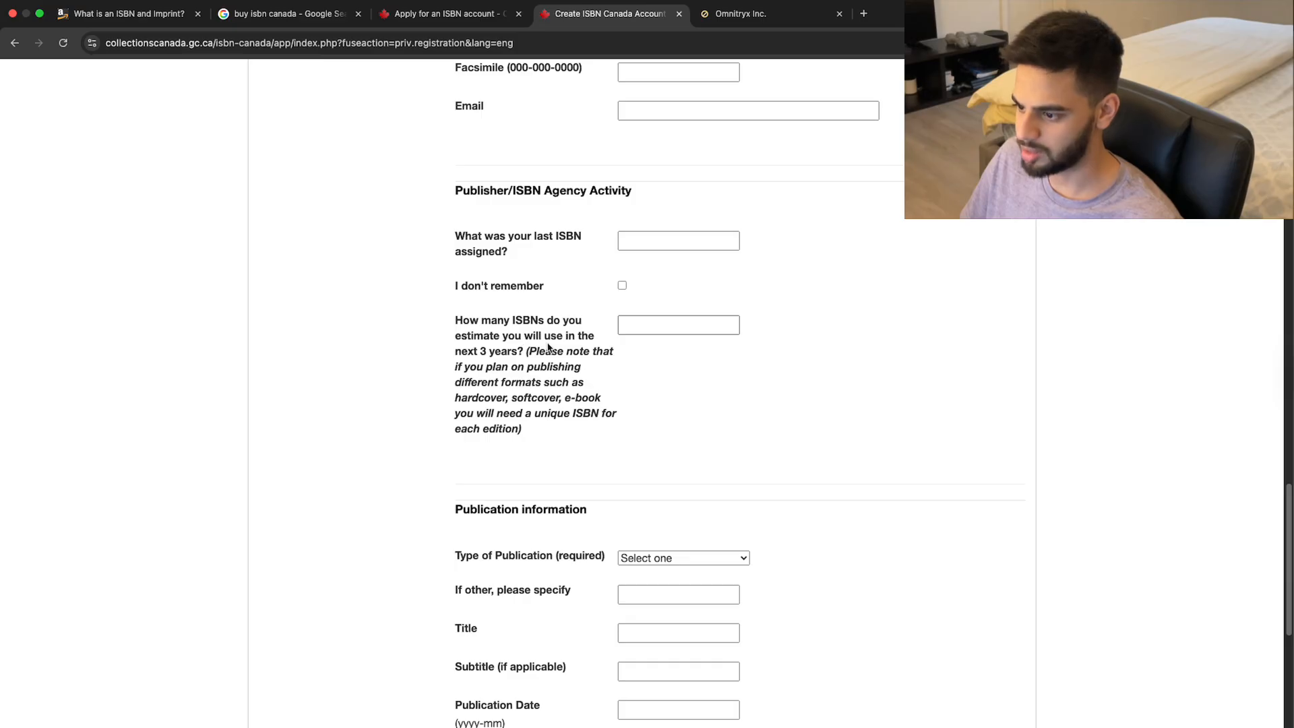
Enter 5 as the number of ISBNs needed over the next 3 years.
click(509, 399)
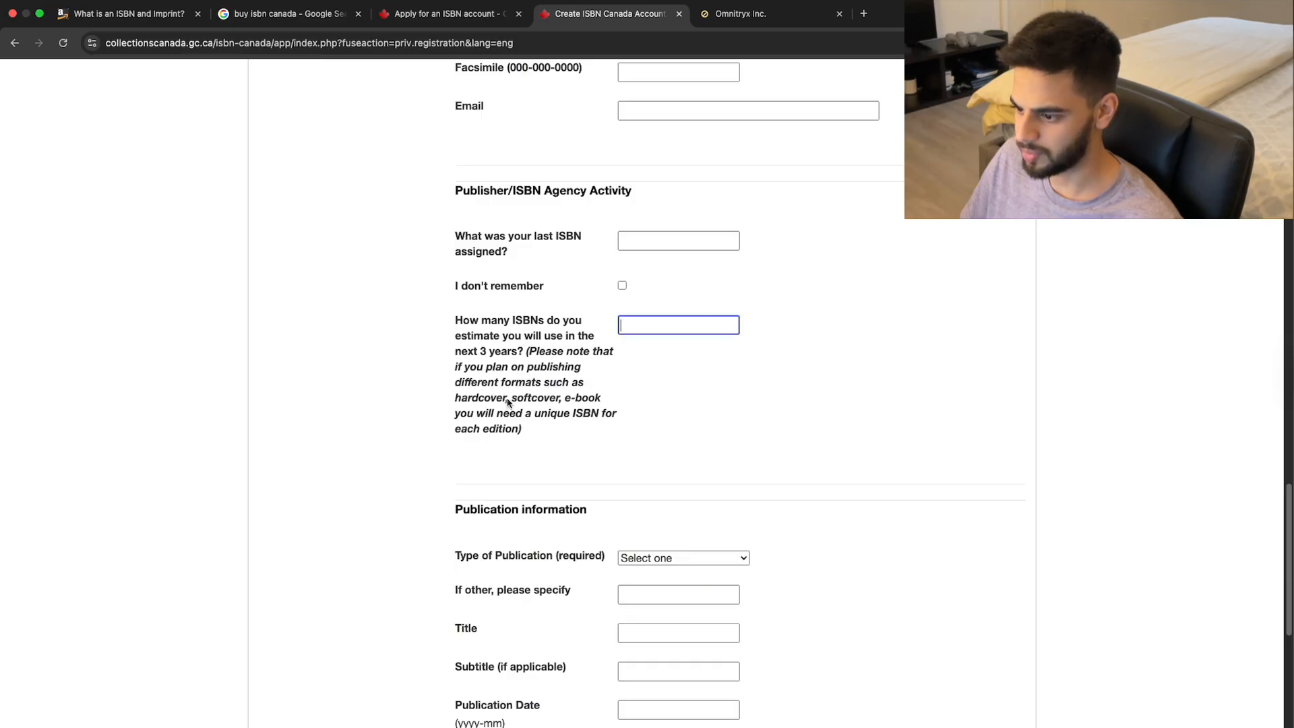
drag(547, 382, 529, 400)
click(528, 400)
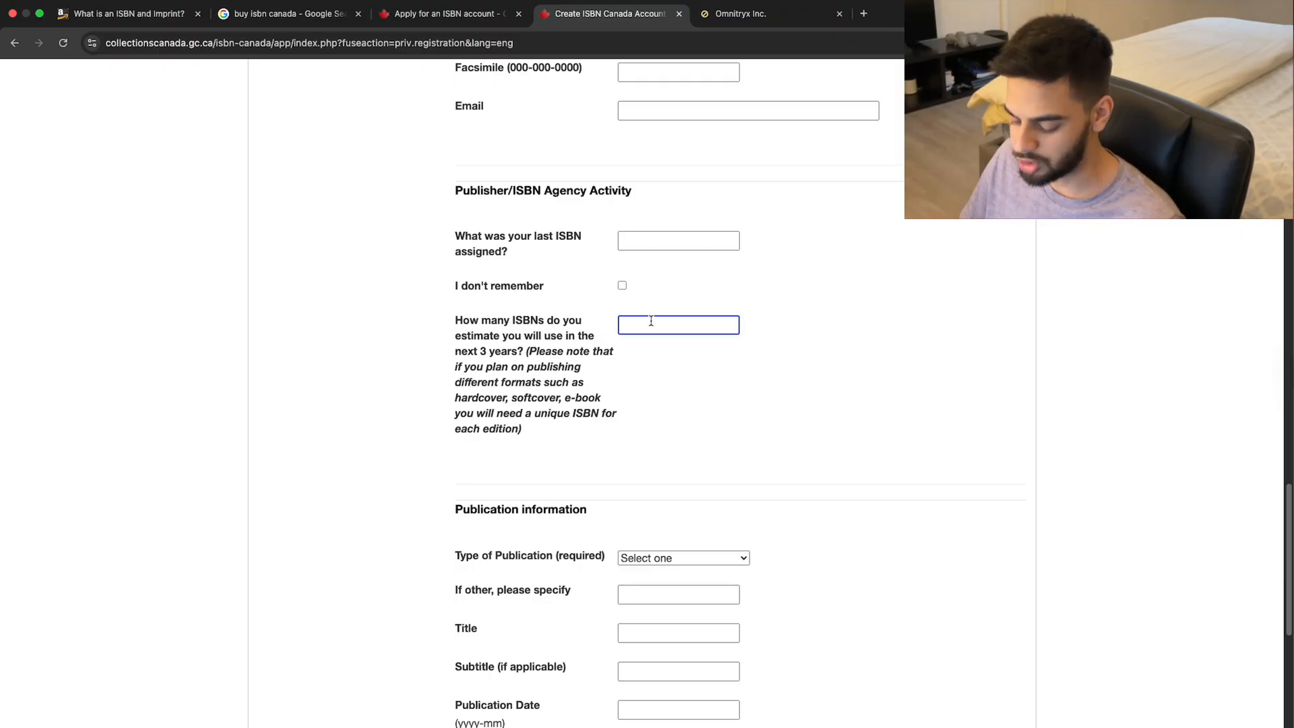
text(5)
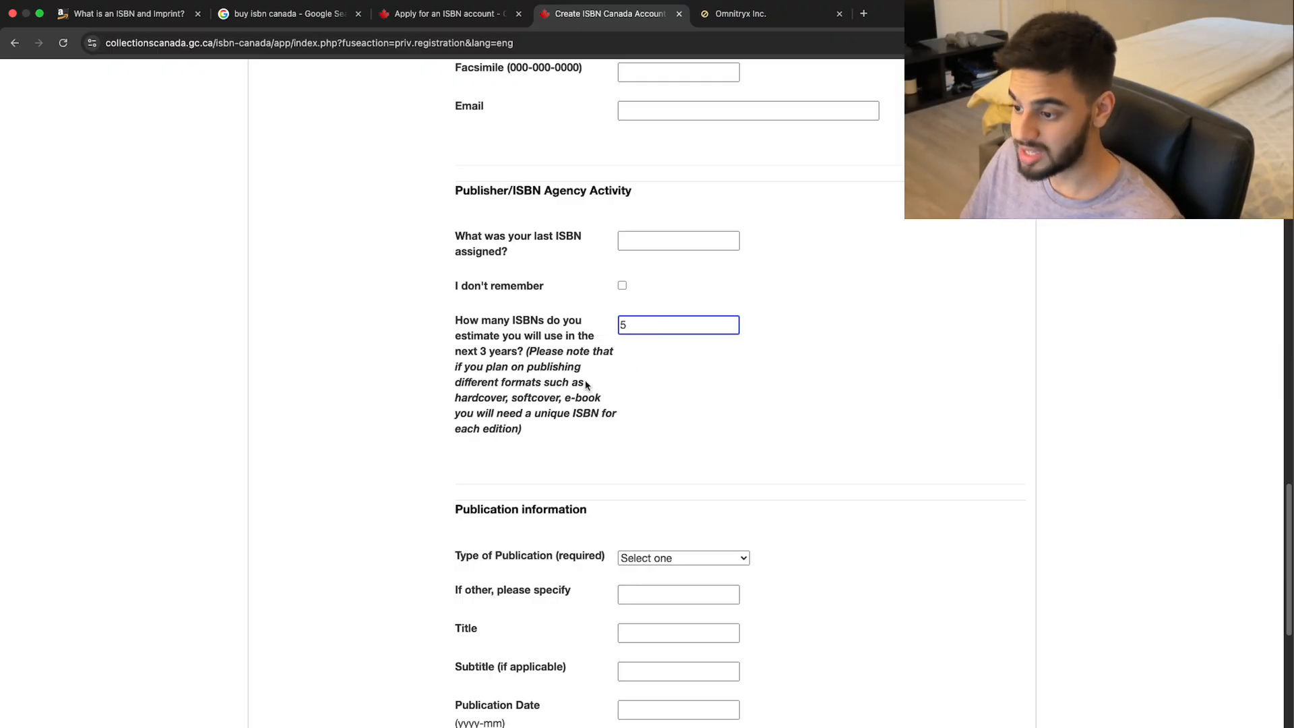
scroll(420, 393, down, 4)
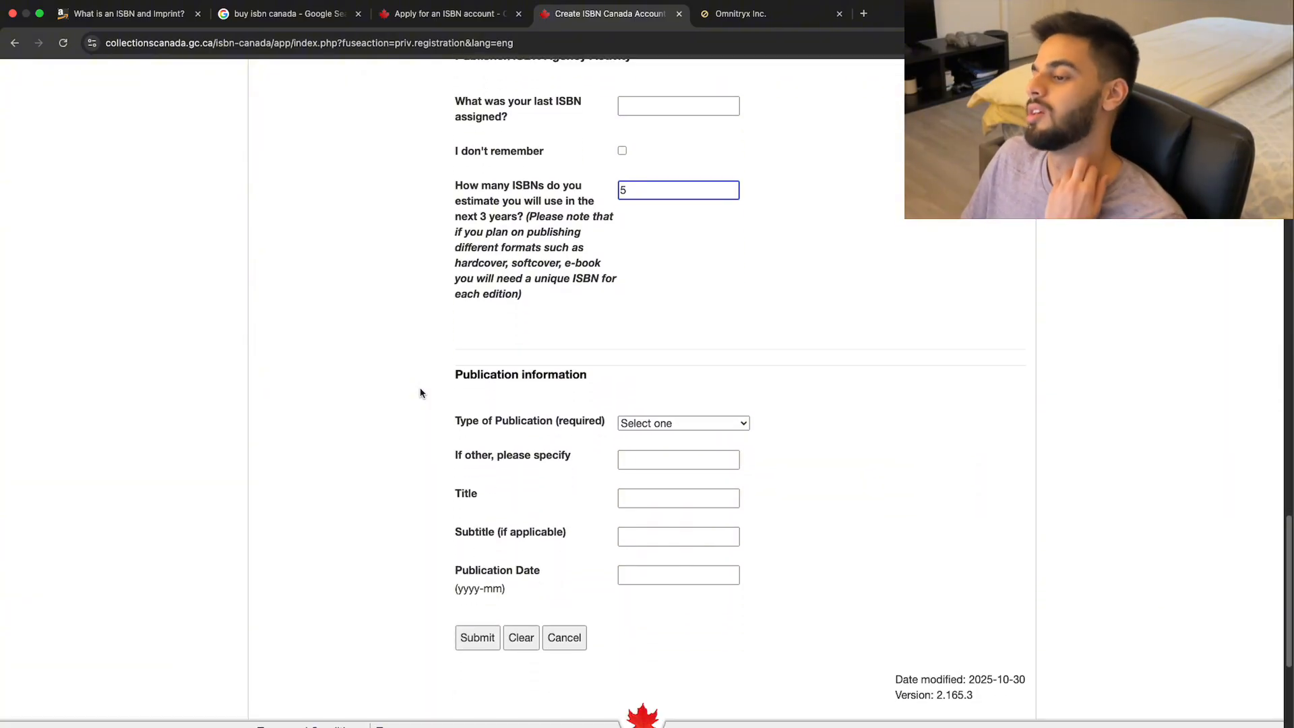
scroll(421, 393, down, 2)
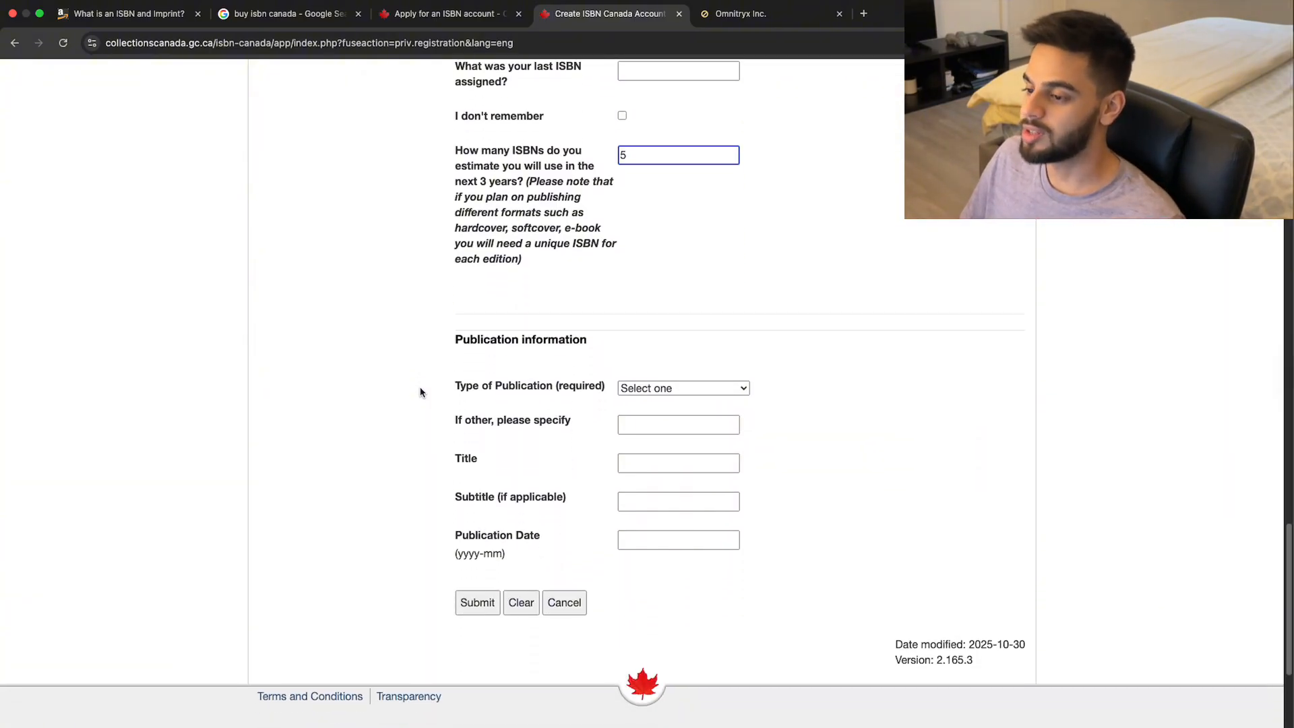
scroll(421, 393, down, 1)
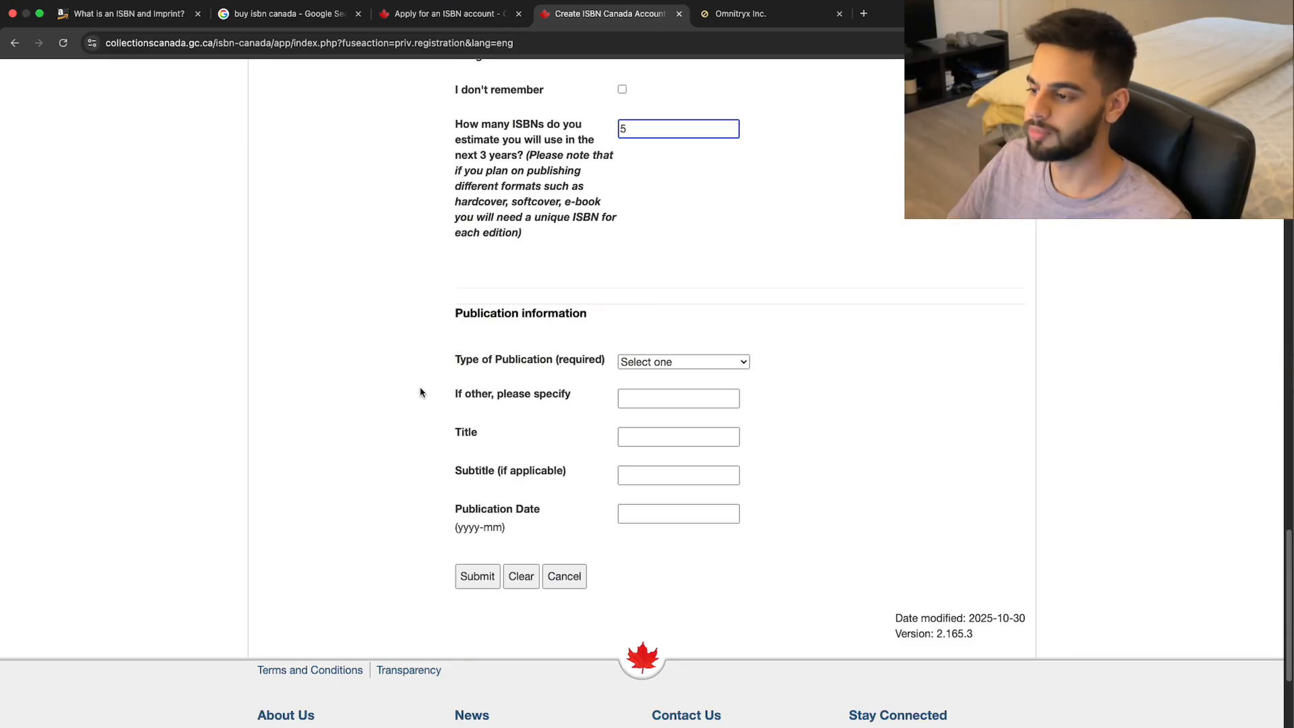
scroll(420, 392, down, 2)
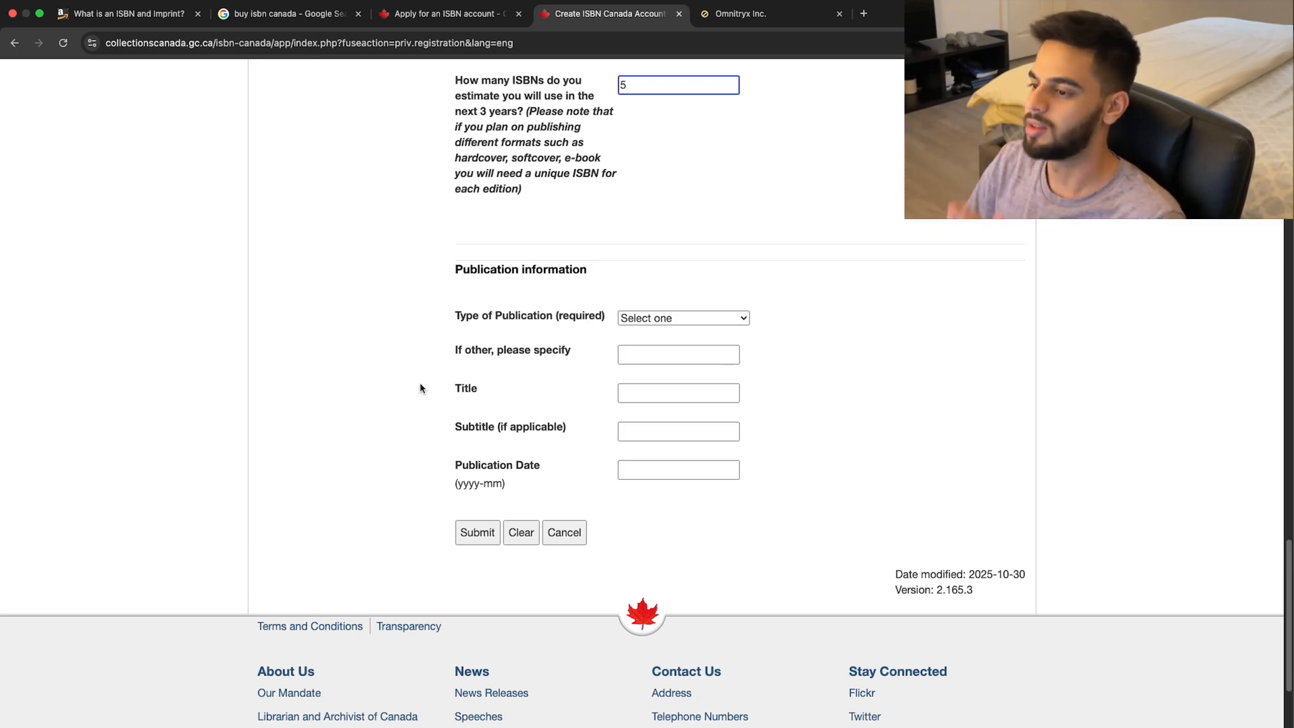
After checking ChatGPT's suggestion, choose Book - Print as the Type of Publication.
click(643, 321)
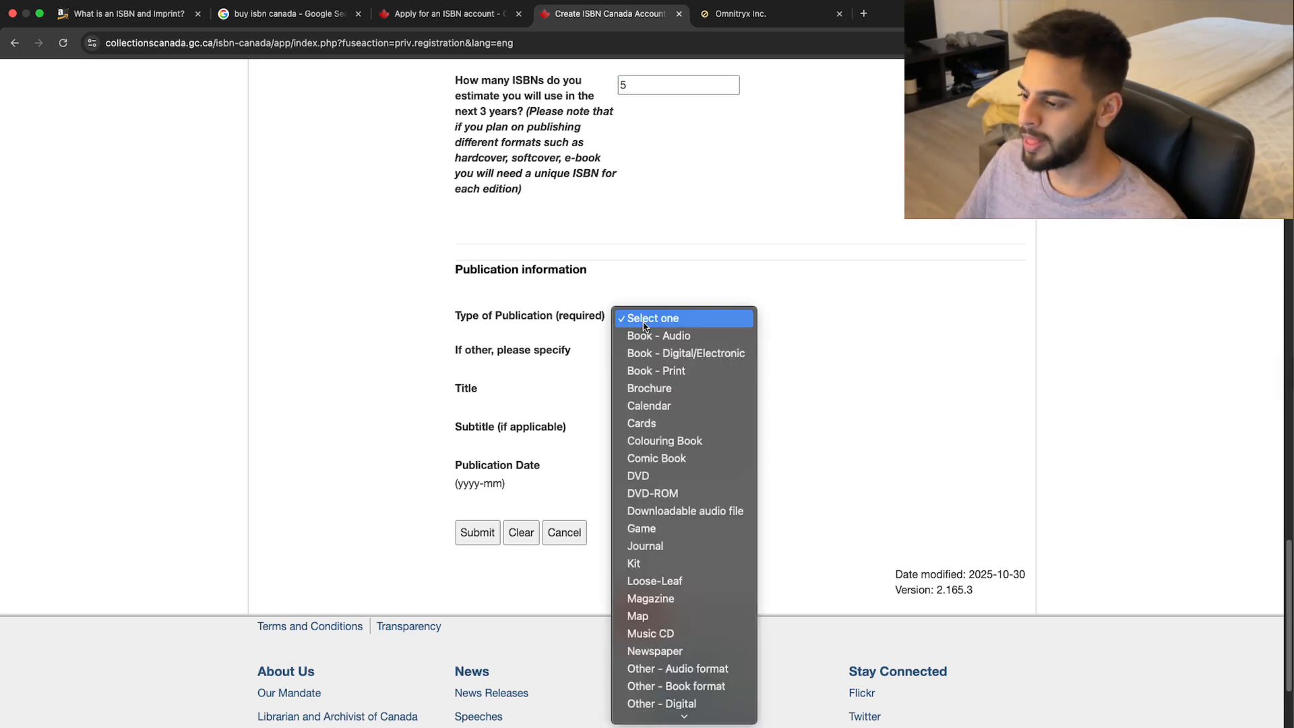
click(594, 300)
key(ctrl+Left)
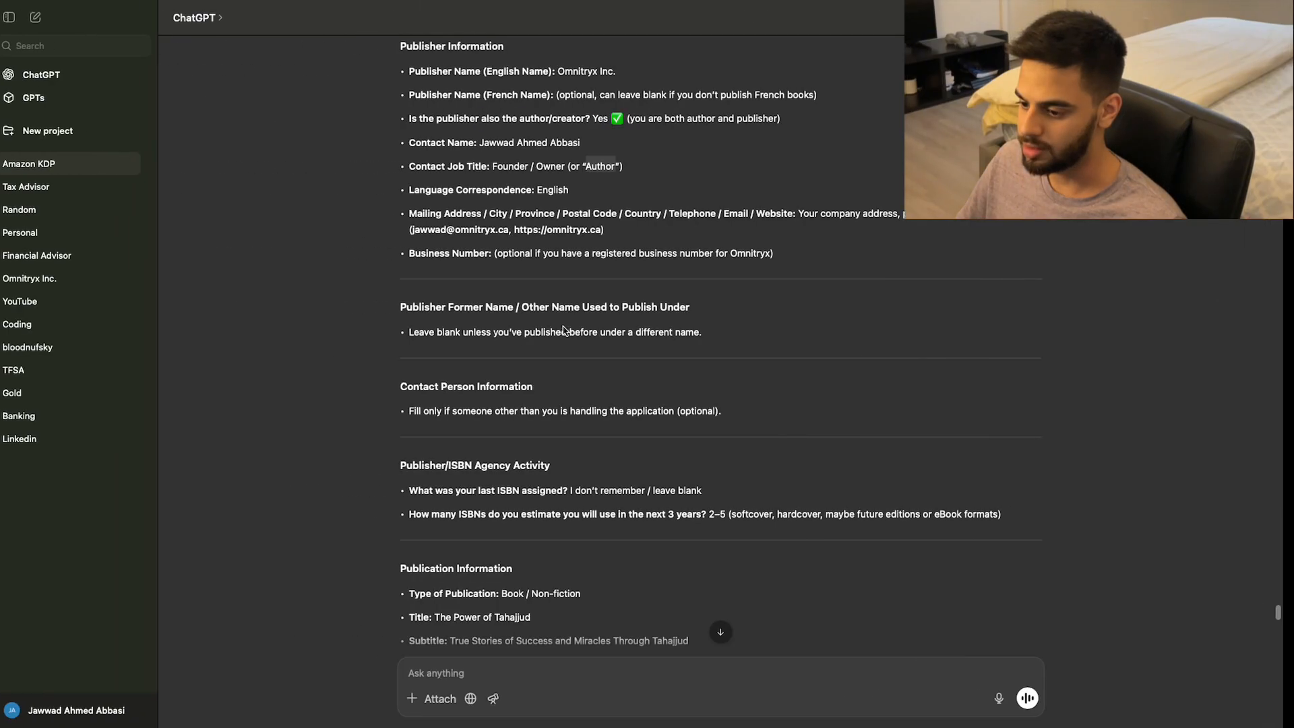
scroll(543, 349, down, 3)
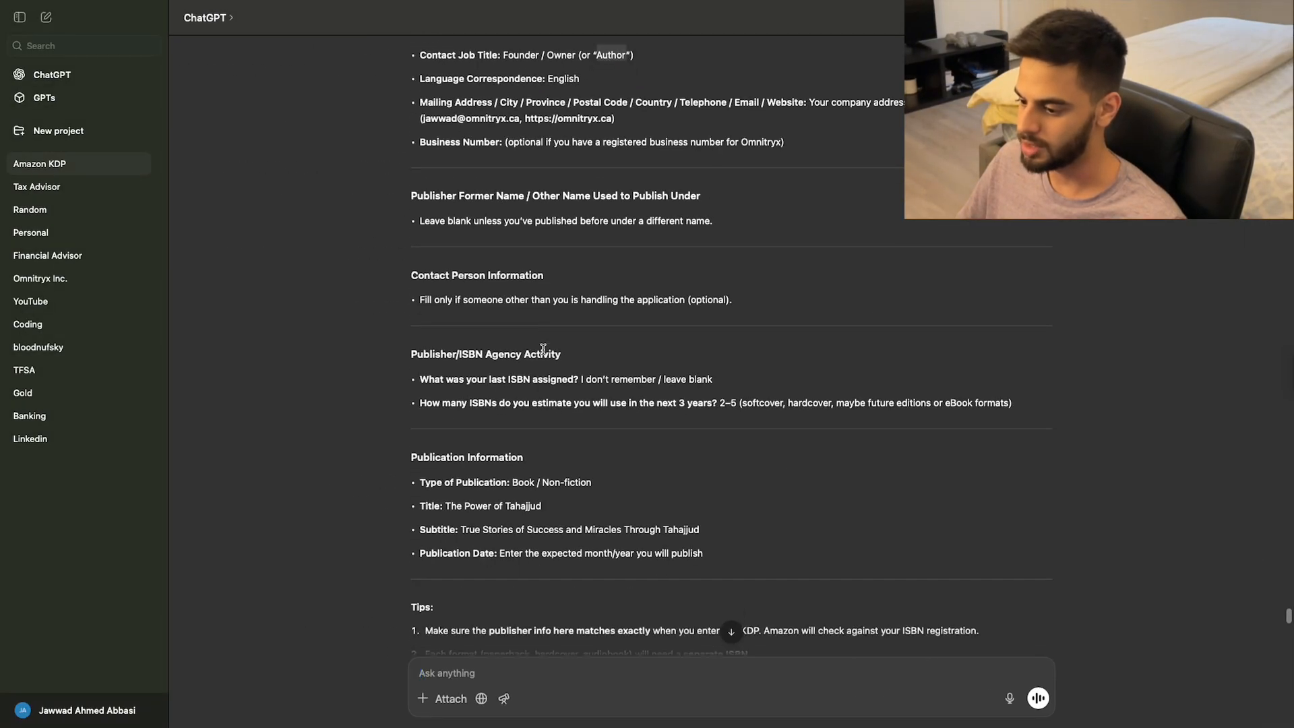
scroll(543, 349, down, 2)
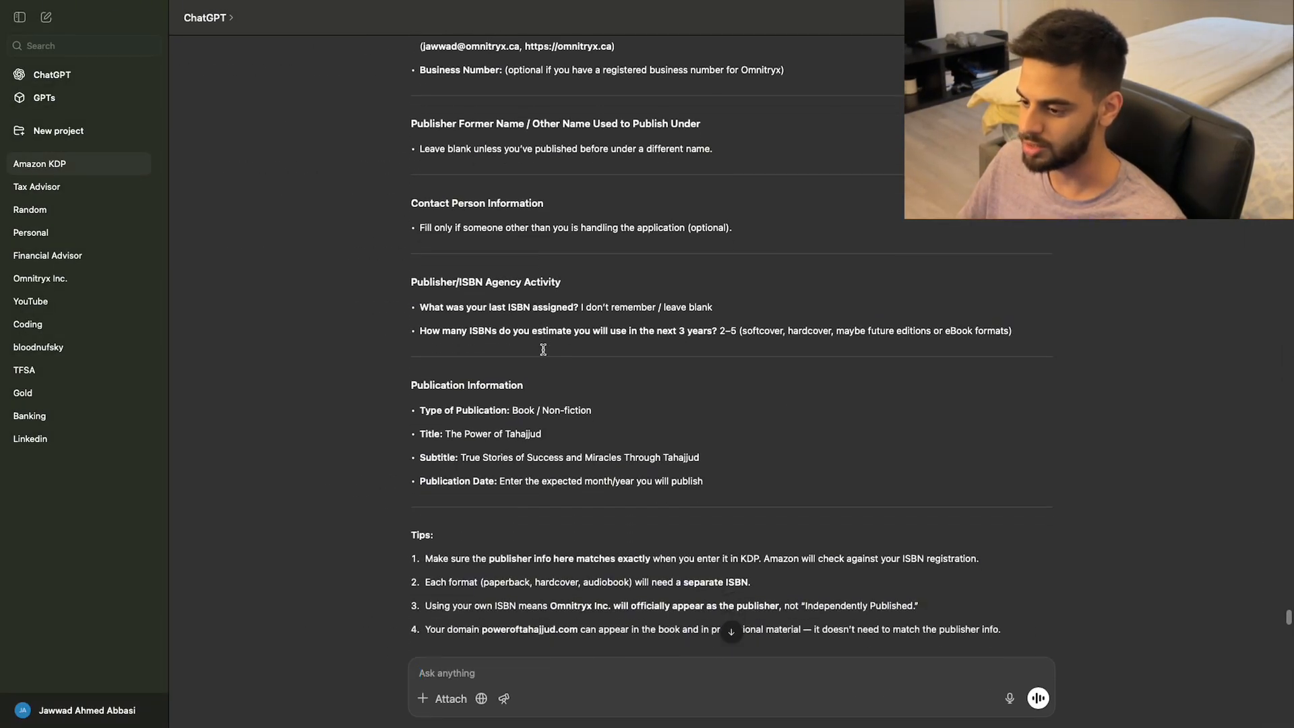
scroll(544, 350, down, 3)
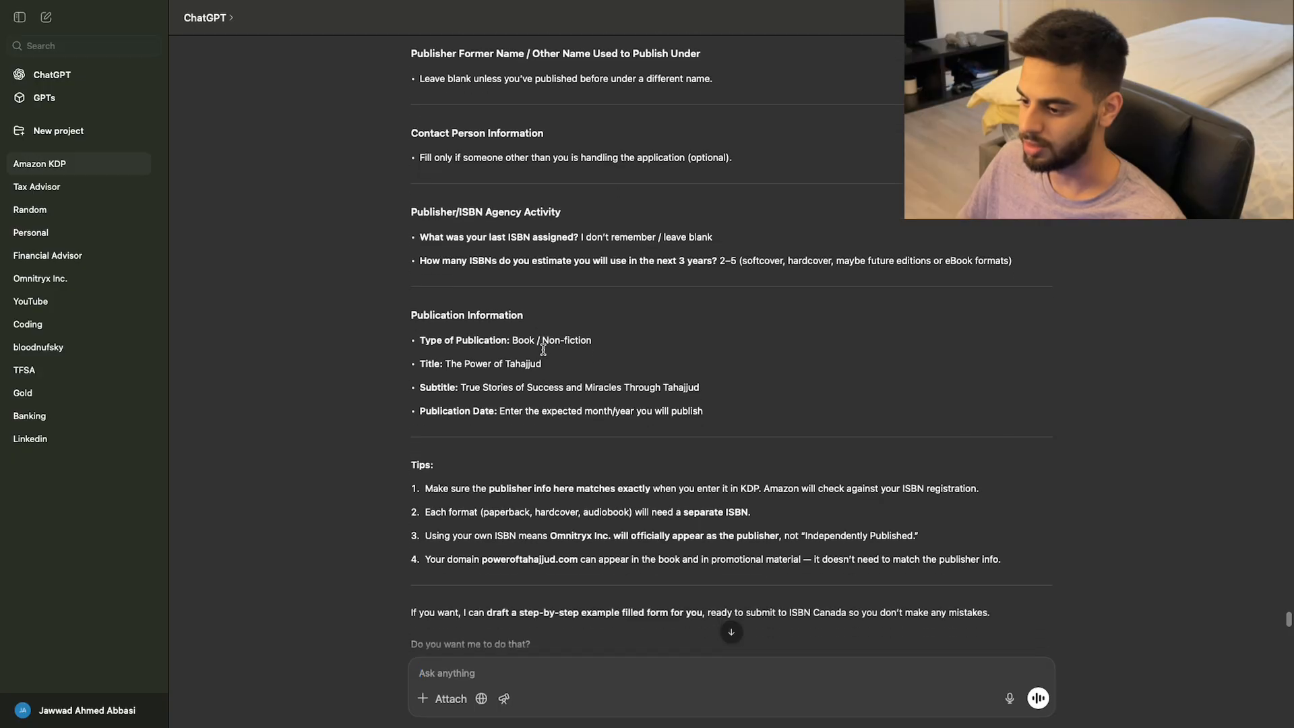
scroll(543, 350, down, 1)
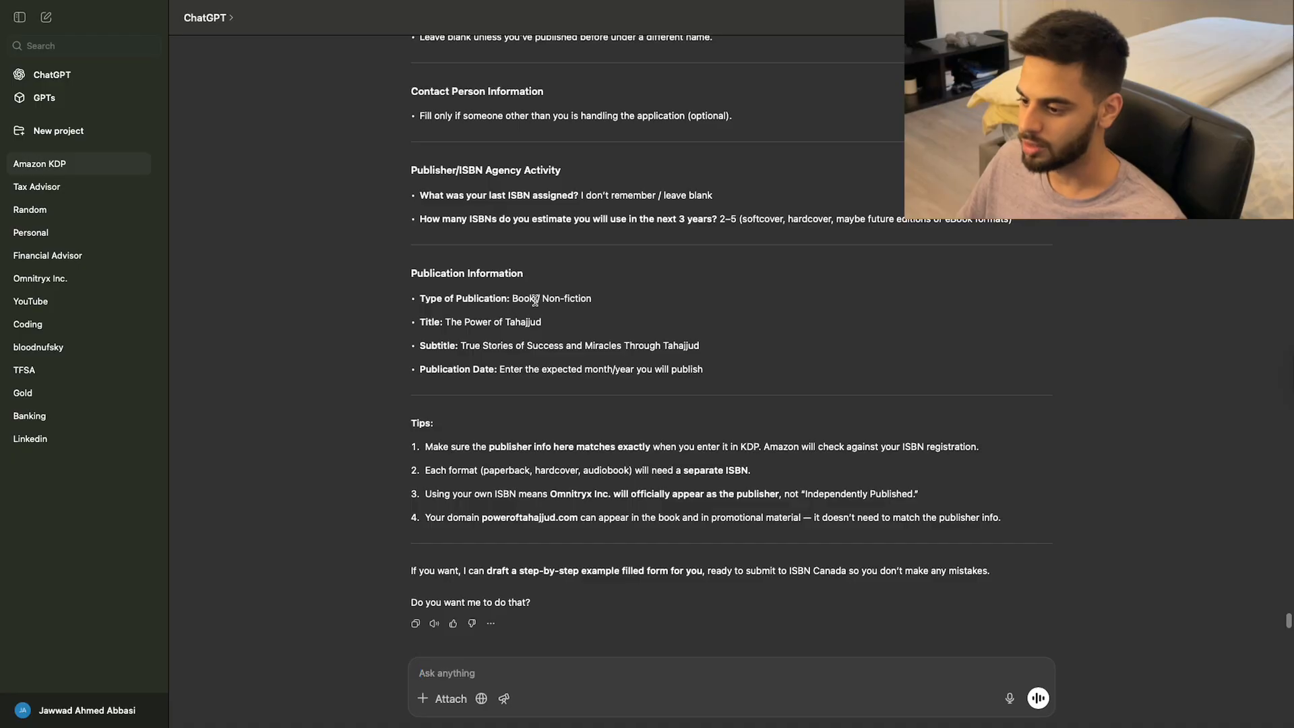
key(ctrl+Right)
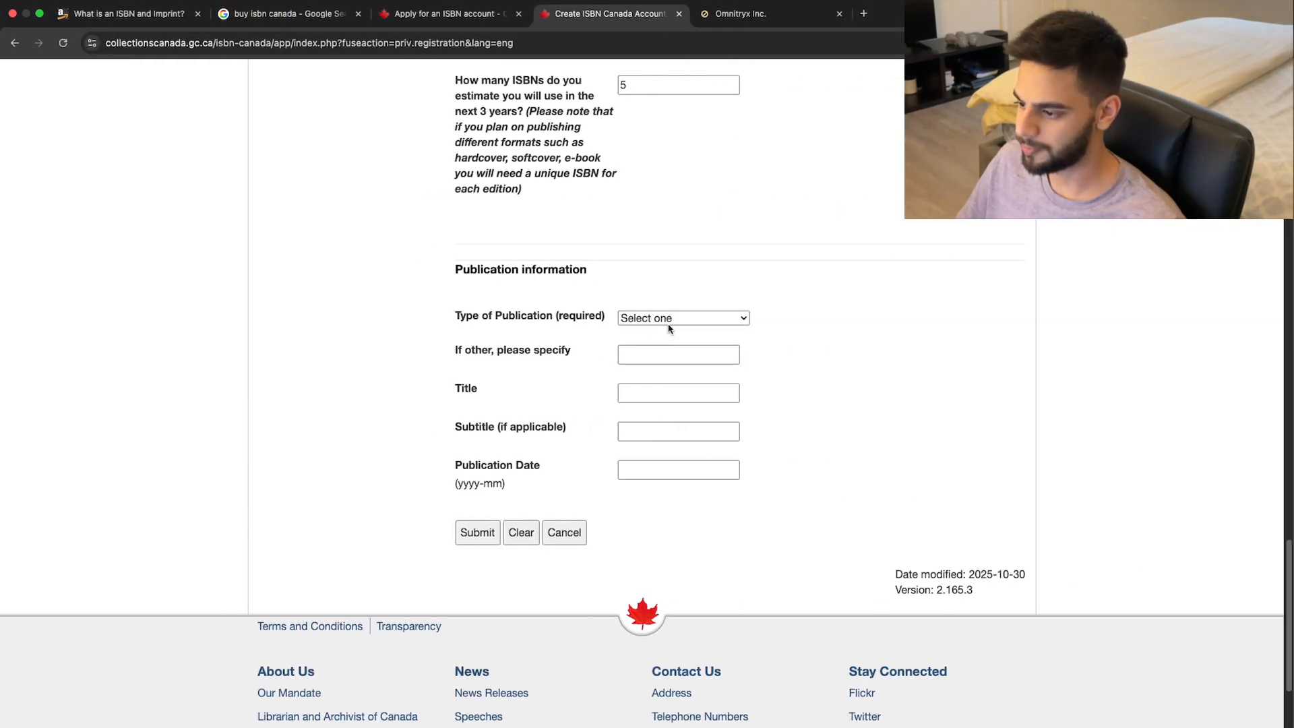
click(667, 322)
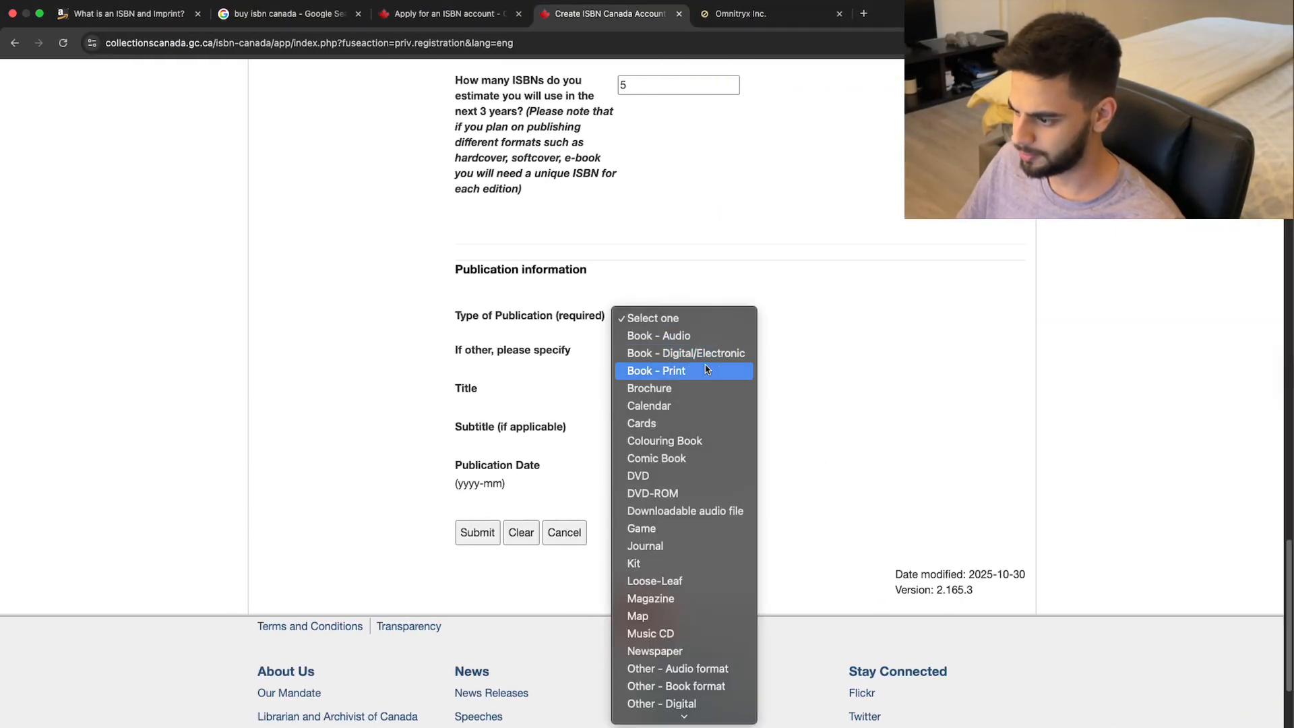
scroll(702, 391, down, 5)
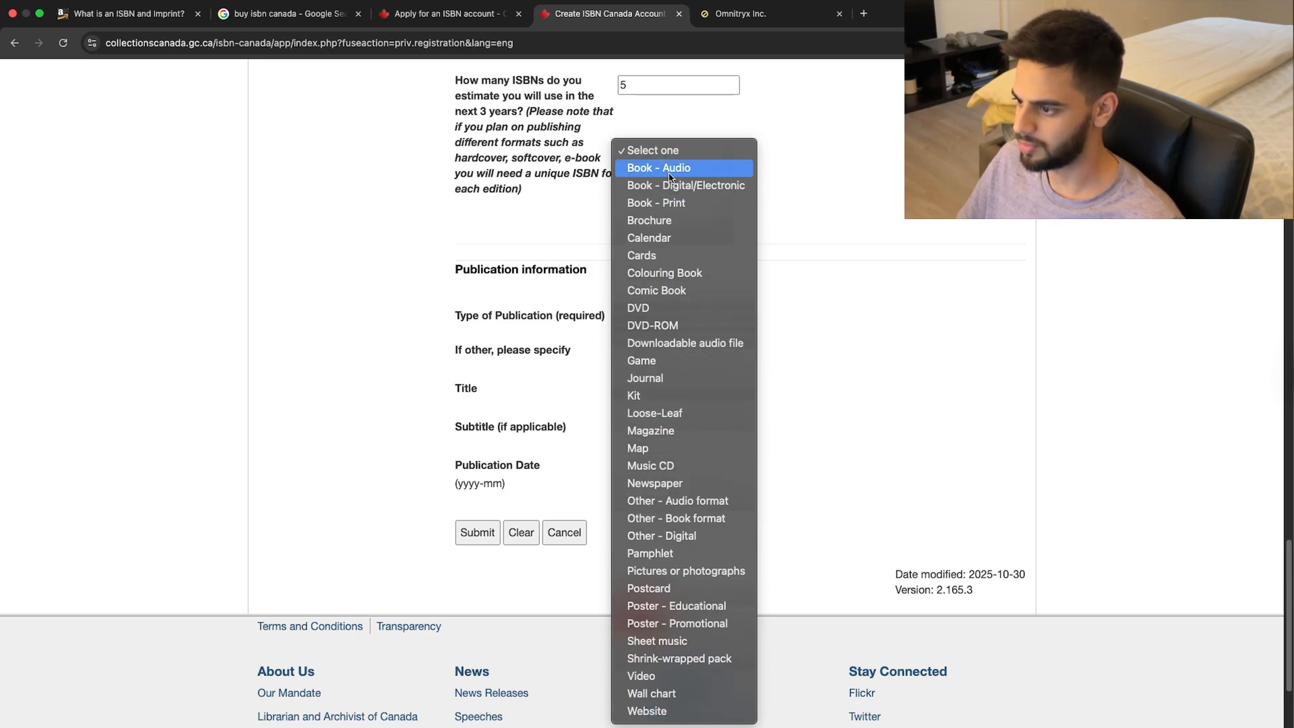
click(702, 205)
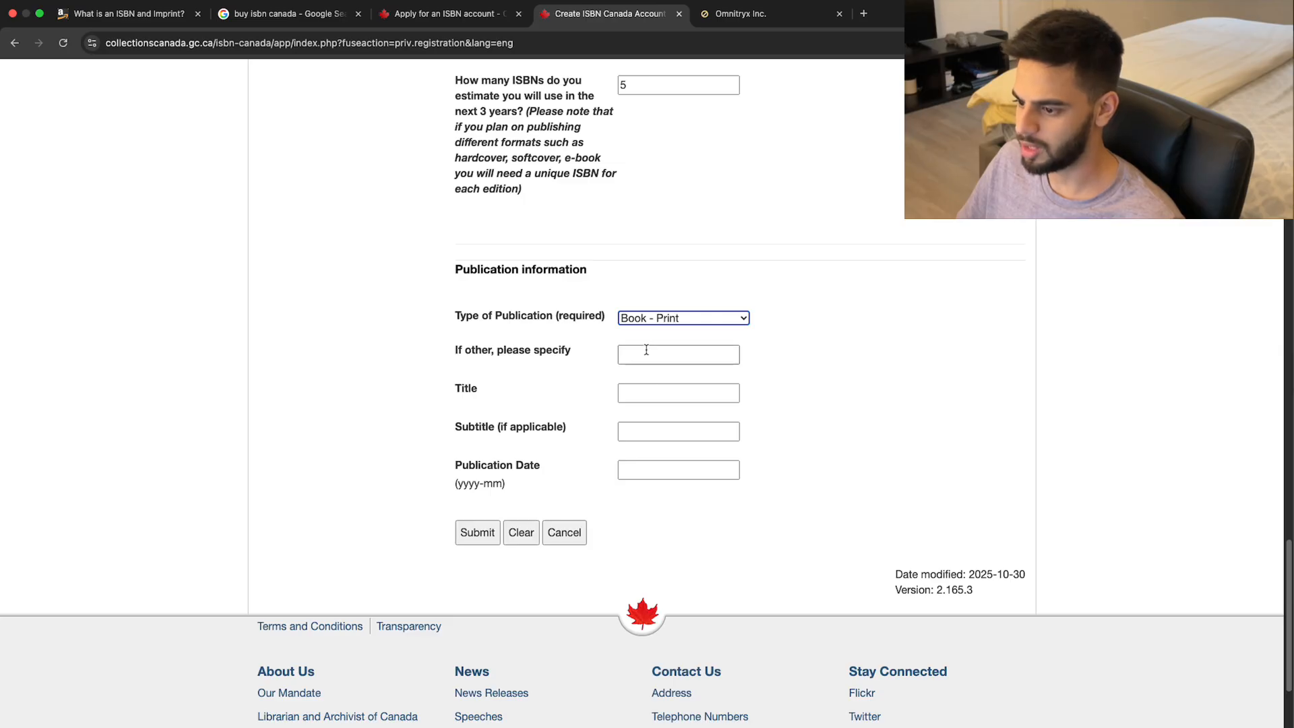
key(super+Tab)
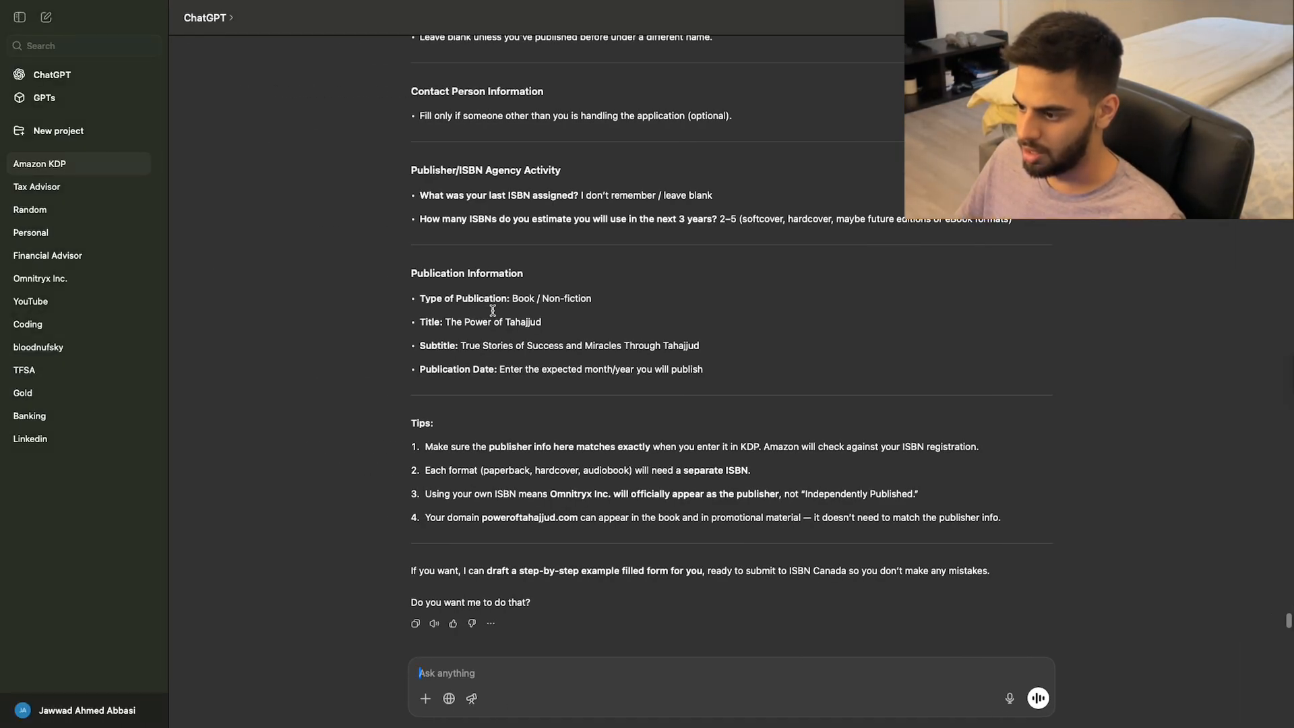
Copy ChatGPT's suggested title 'The Power of Tahajjud' into the Title field.
key(super+Tab)
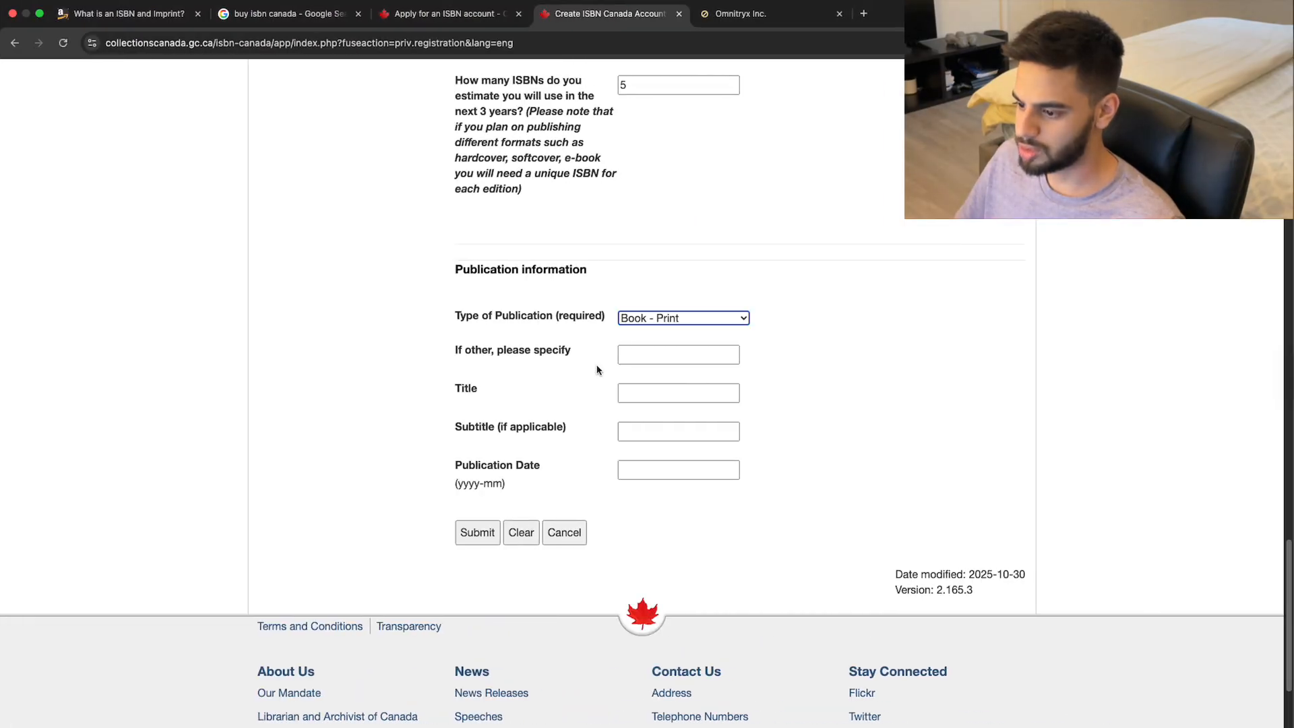
click(648, 391)
key(super+Tab)
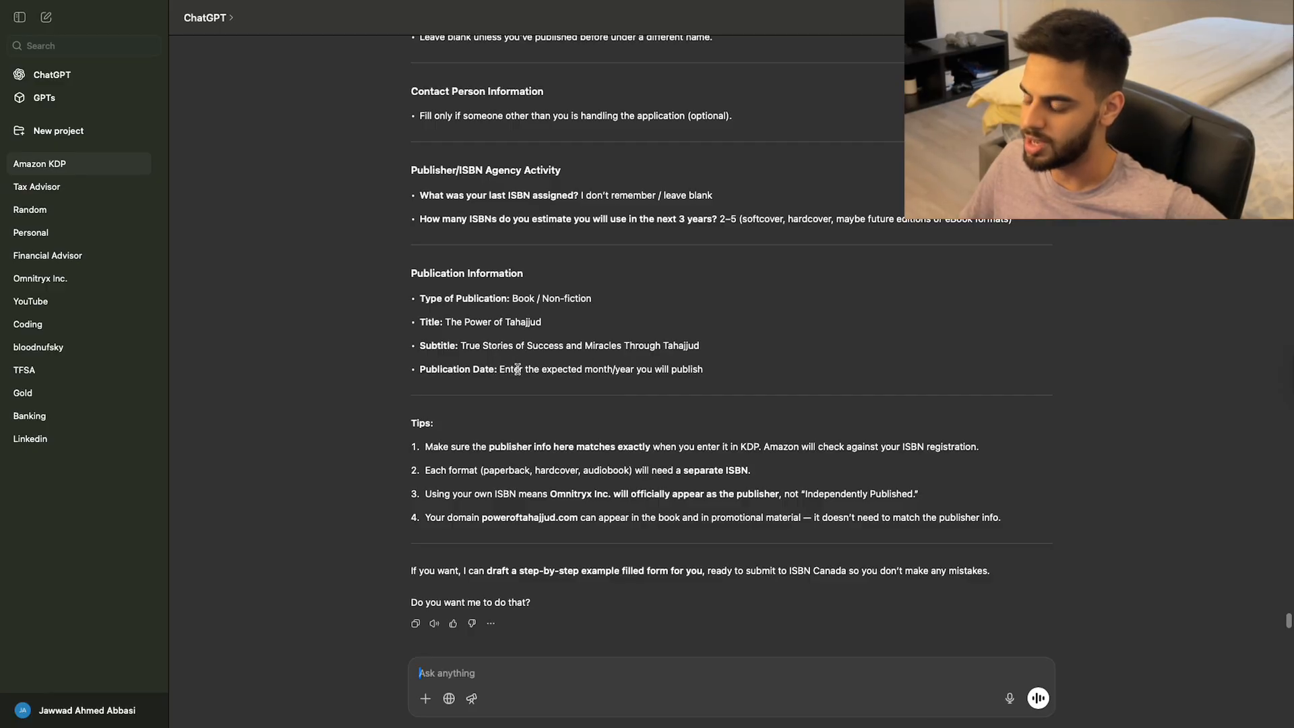
drag(535, 370, 686, 369)
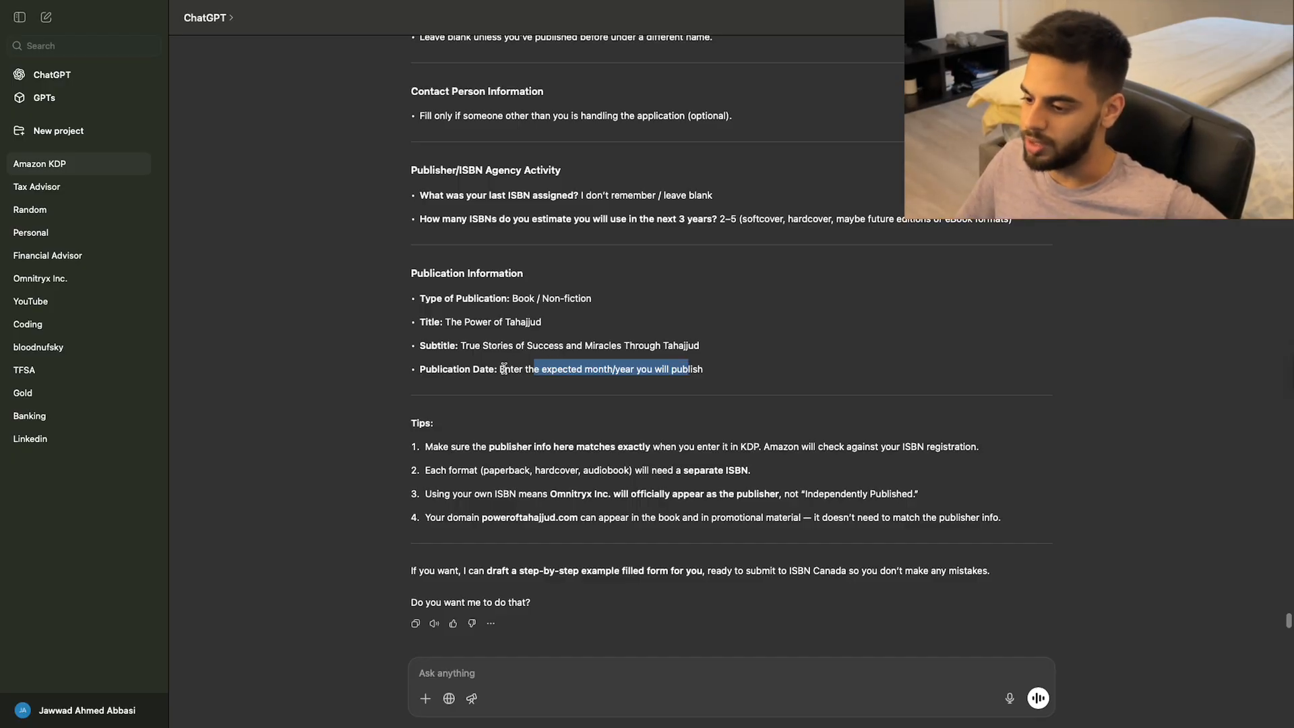
key(ctrl+Right)
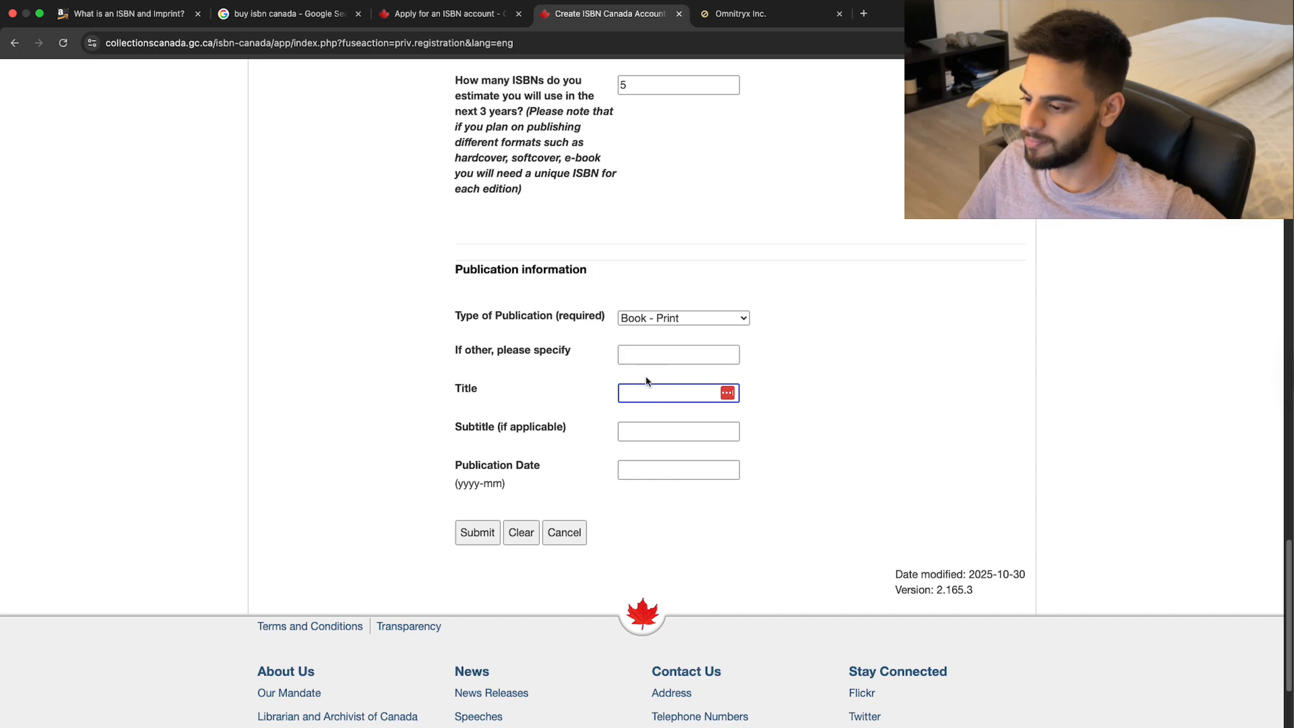
key(ctrl+Left)
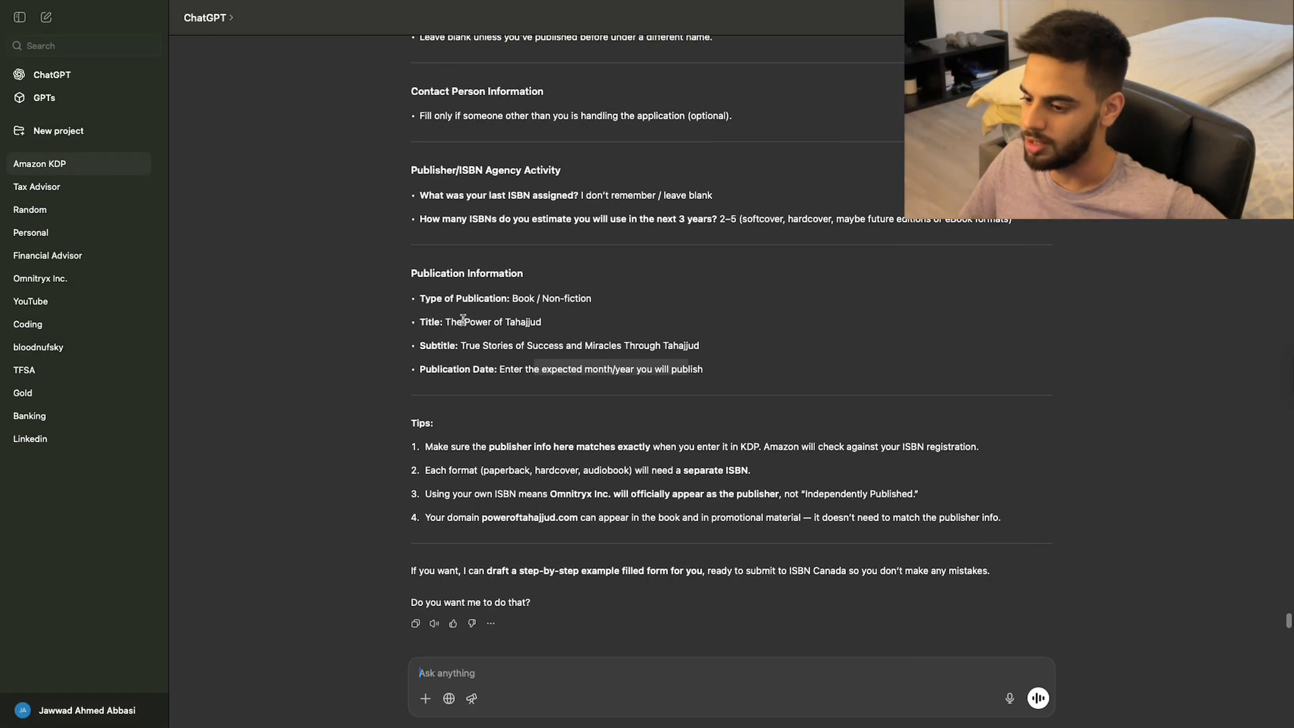
drag(446, 321, 496, 318)
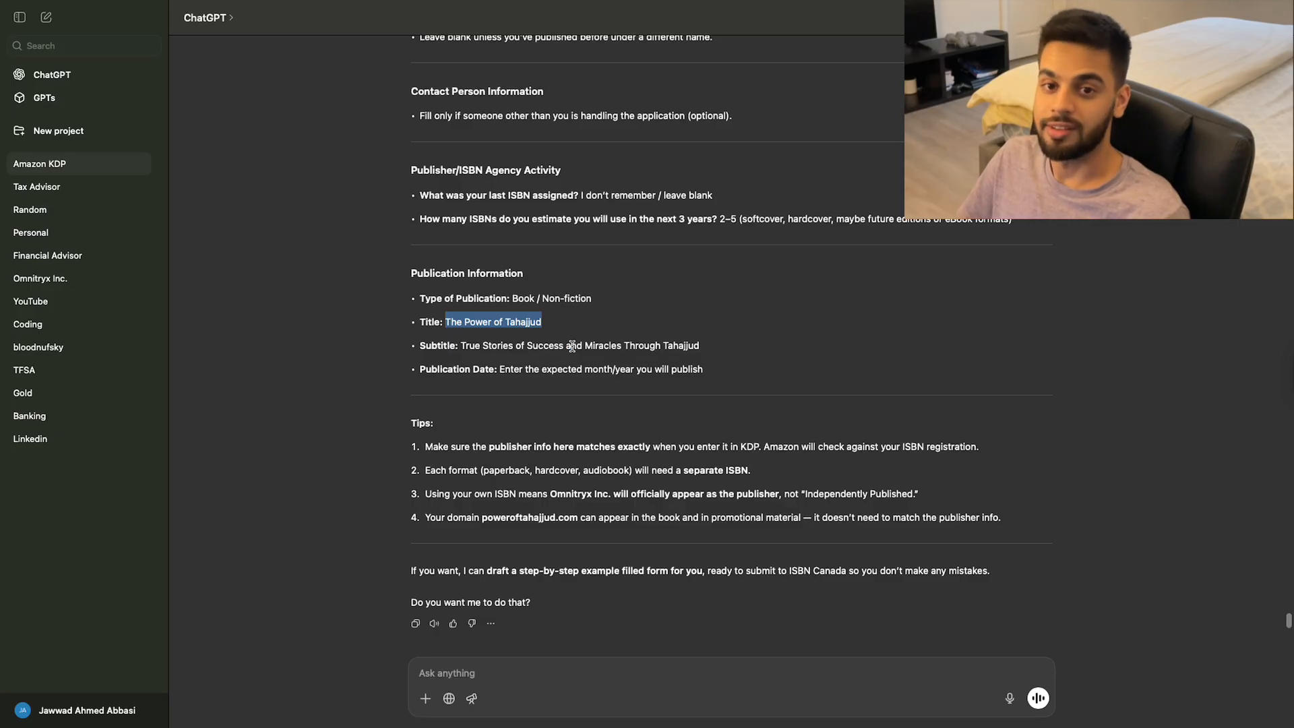
key(ctrl+Right)
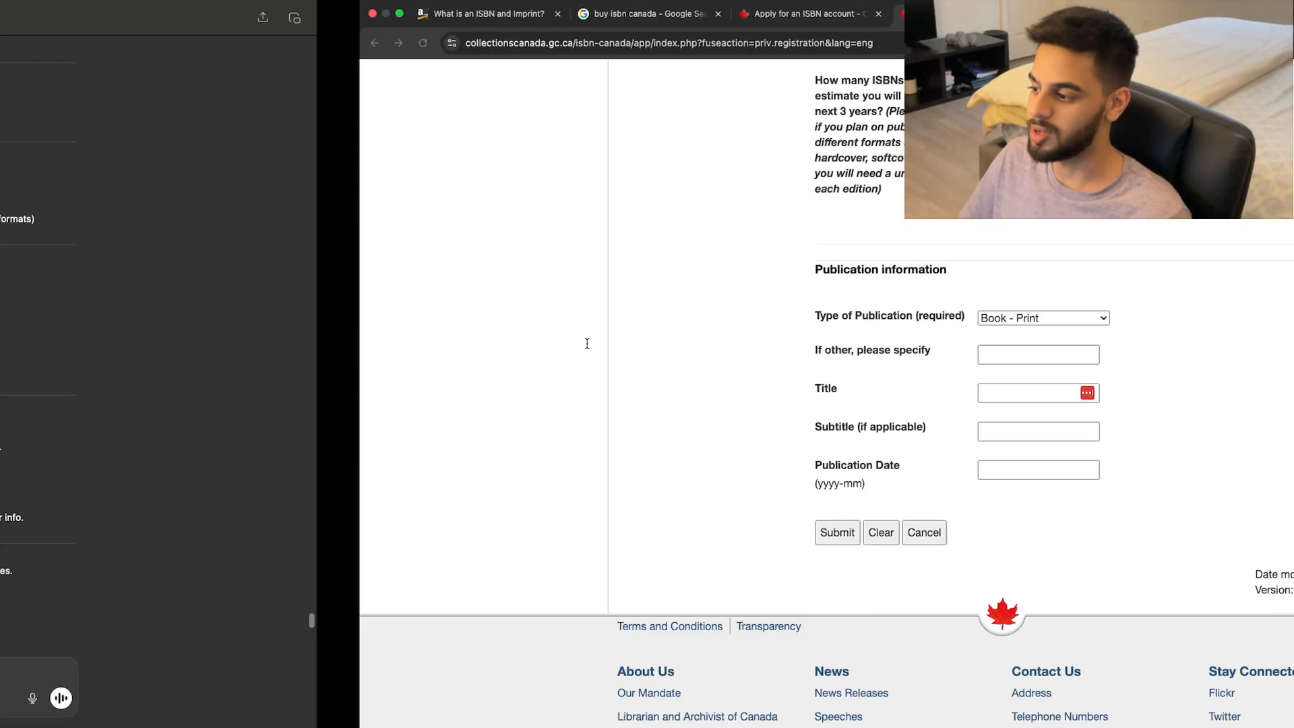
text(The Power of Tahajjud)
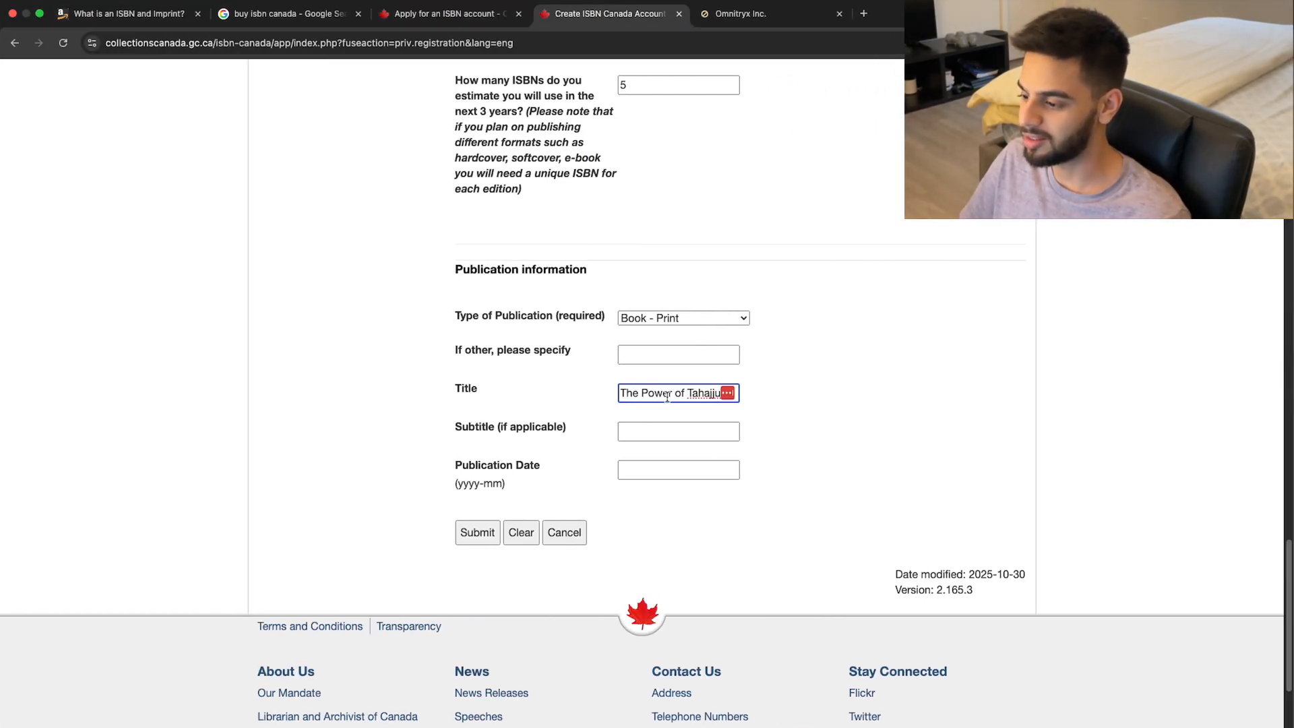
drag(666, 392, 817, 396)
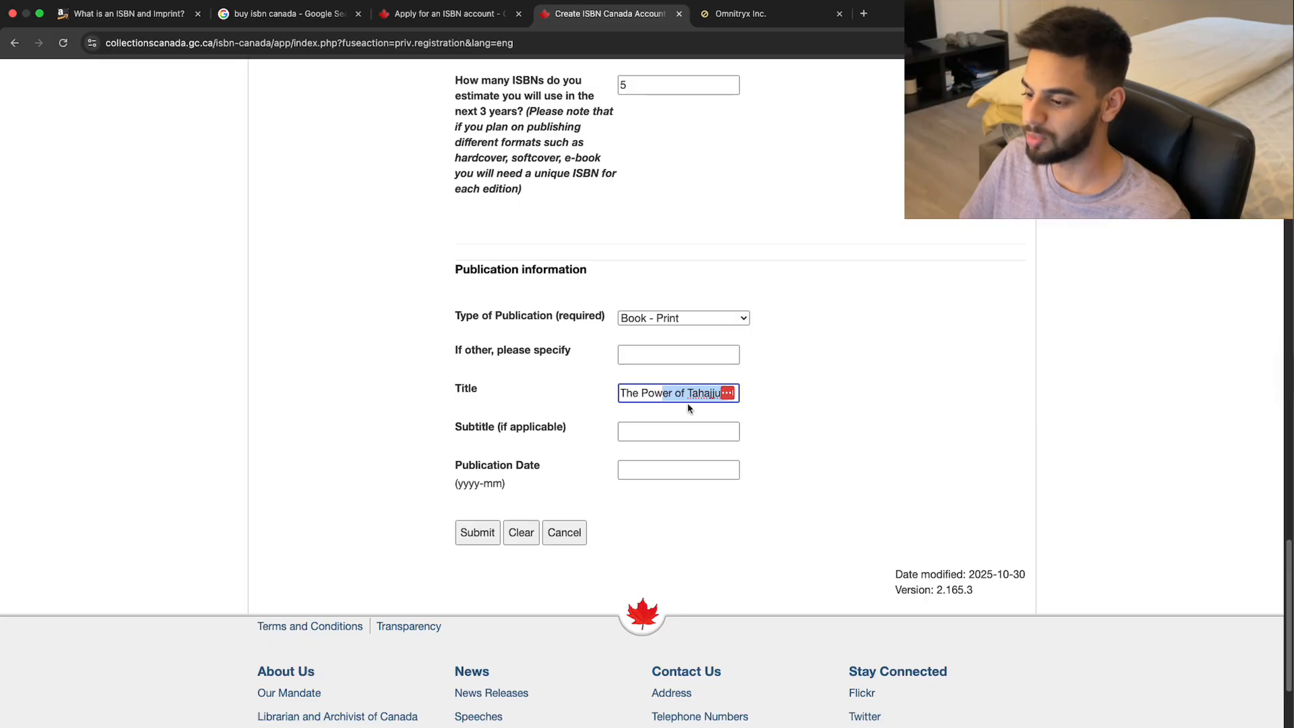
click(663, 426)
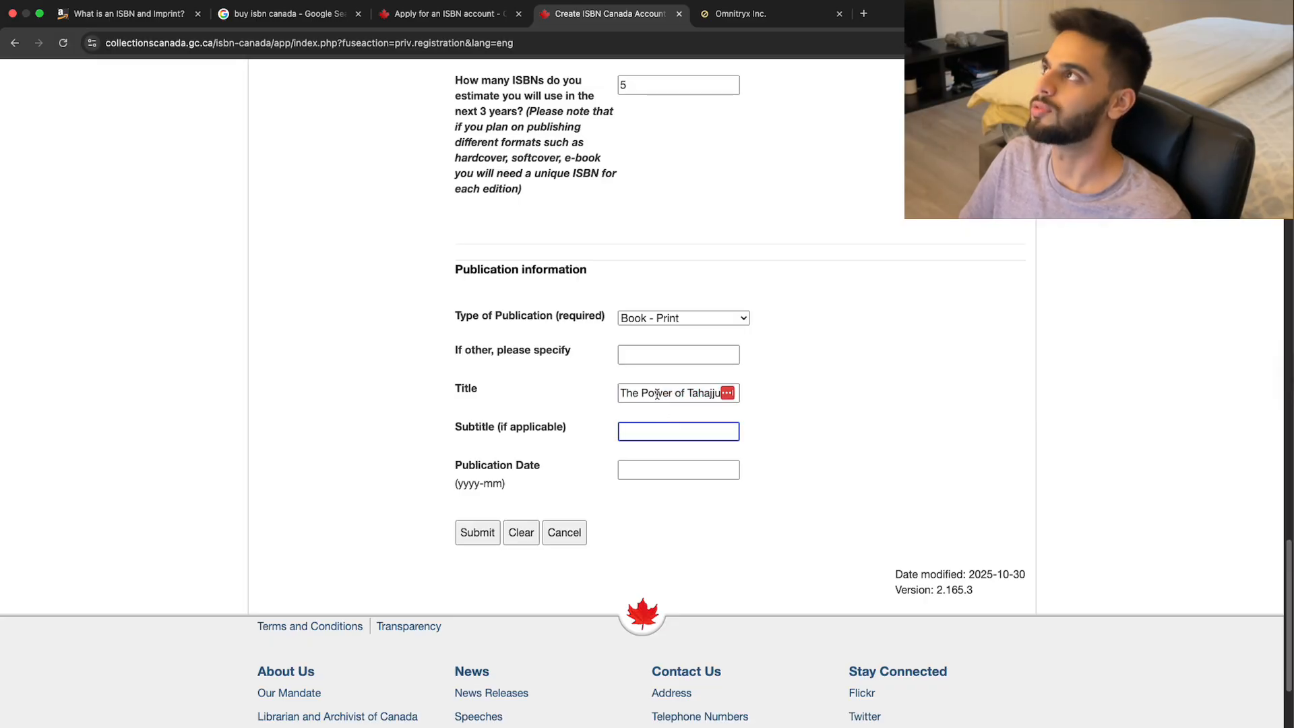
Copy ChatGPT's suggested subtitle into the Subtitle field.
key(ctrl+Left)
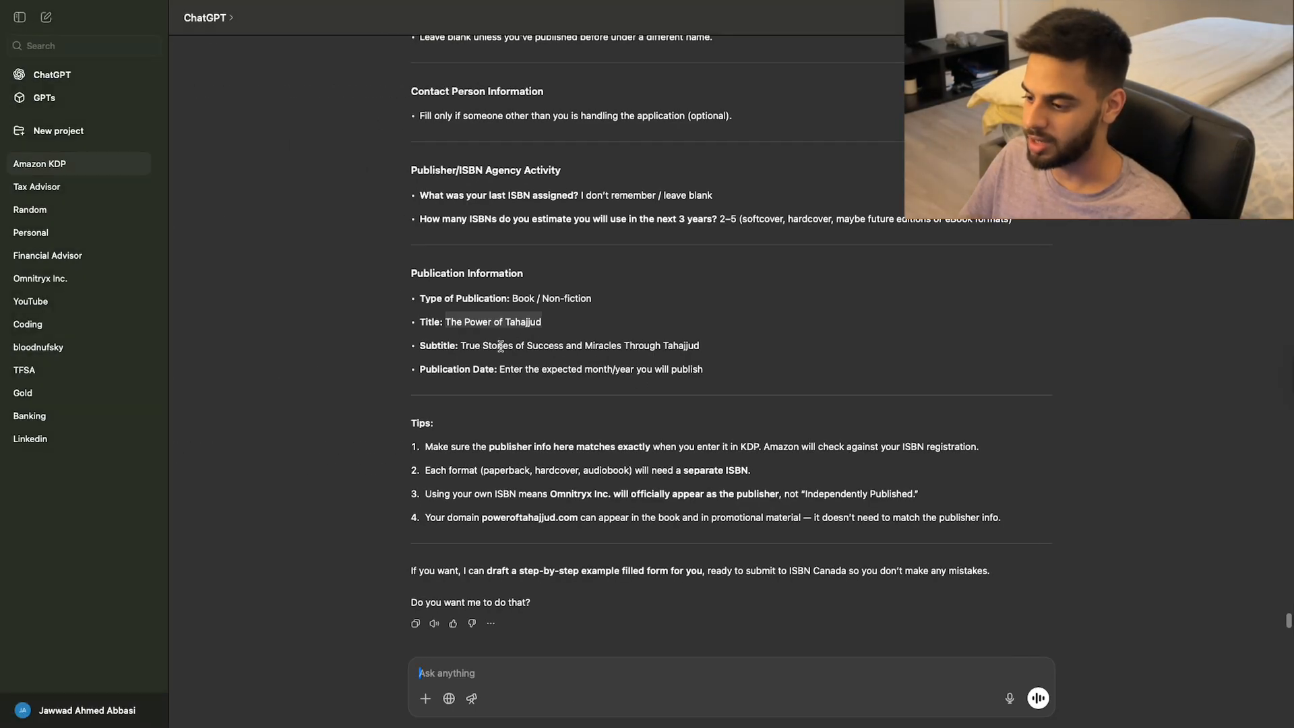
drag(461, 346, 702, 346)
key(super+c)
key(ctrl+Right)
click(655, 424)
key(super+v)
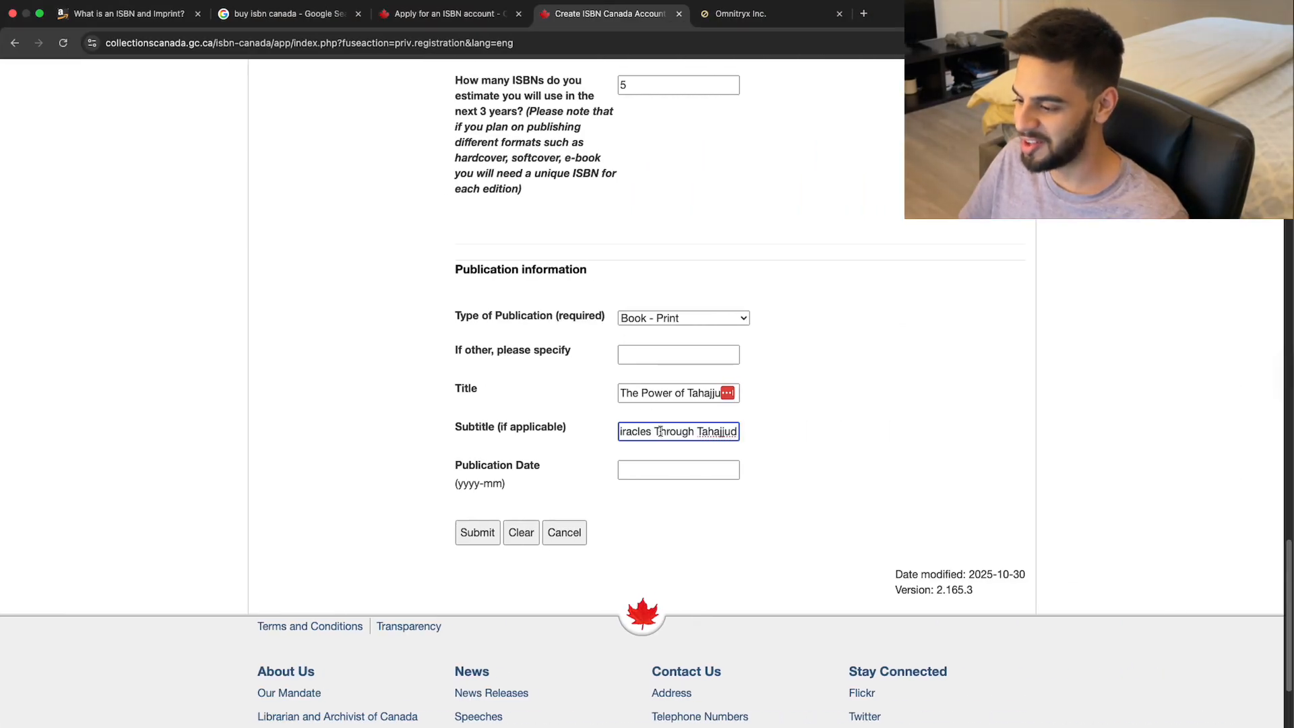
key(super+a)
key(ctrl+Right)
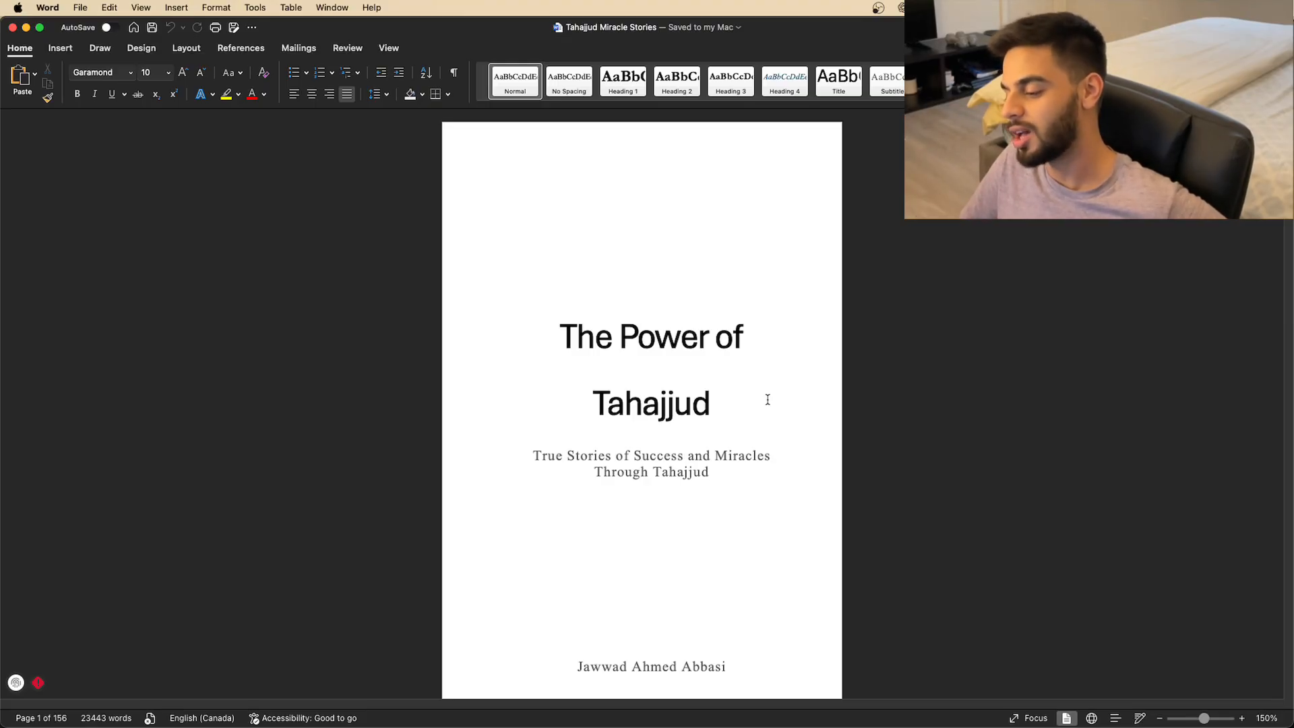
scroll(768, 399, down, 3)
scroll(768, 400, up, 3)
scroll(768, 400, down, 2)
scroll(768, 399, up, 2)
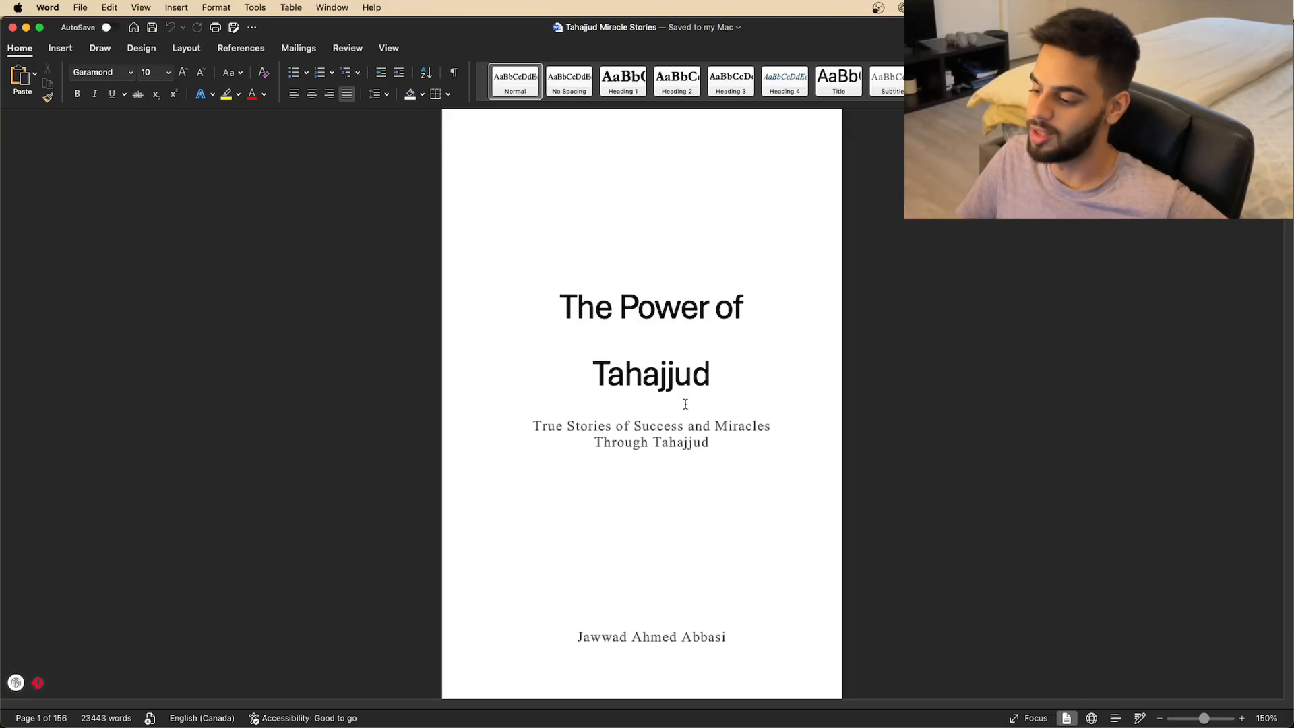
scroll(685, 404, down, 1)
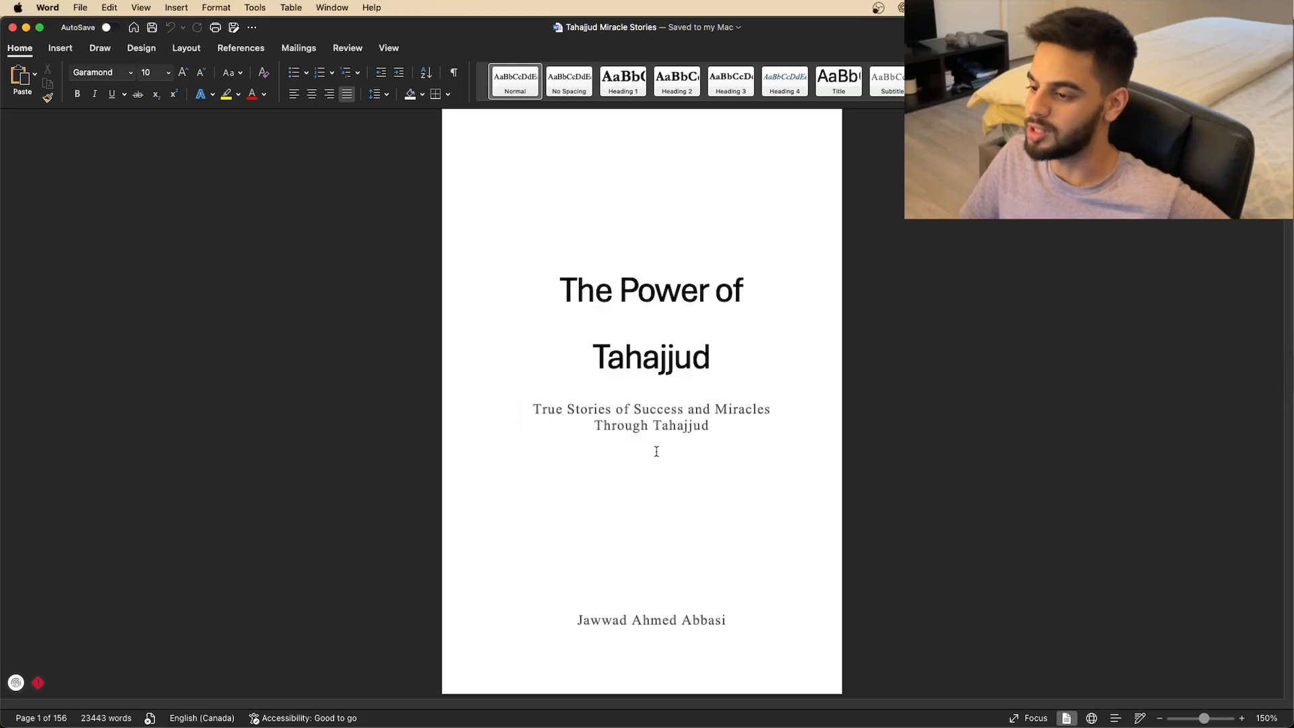
click(710, 425)
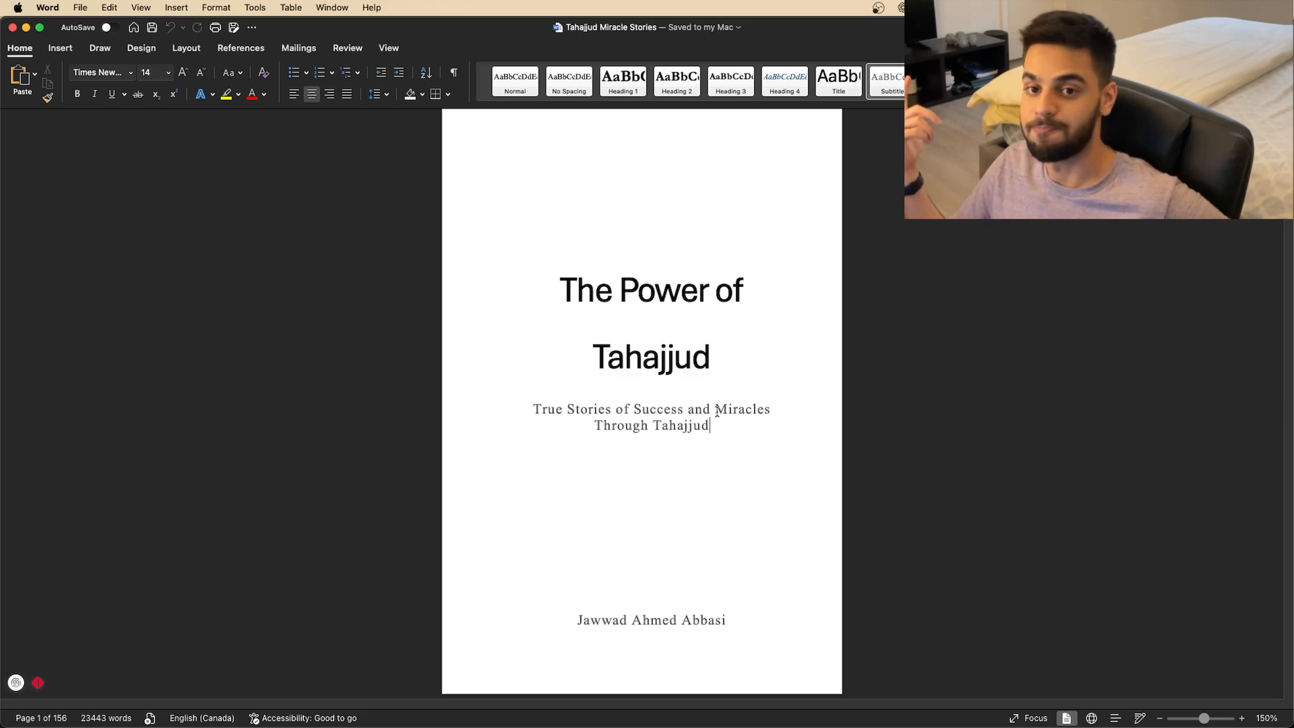
Enter 2026-01 as the Publication Date.
key(super+Tab)
click(587, 375)
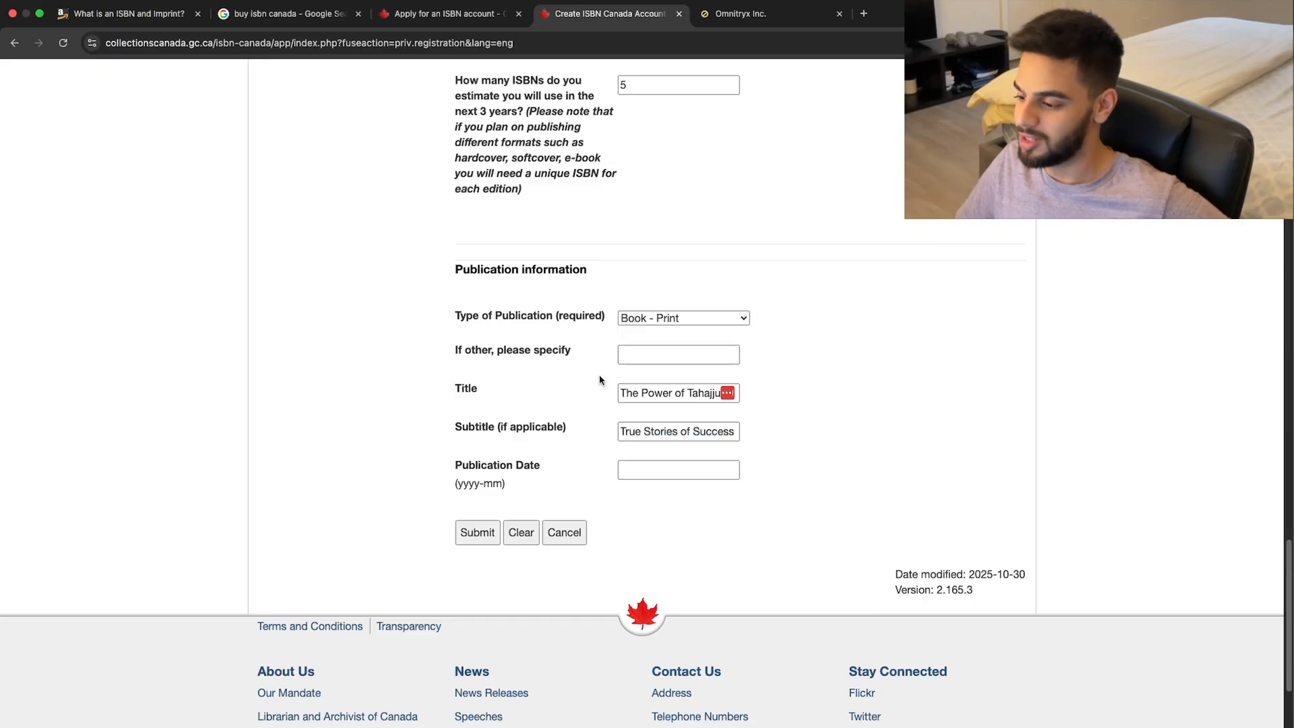
click(684, 473)
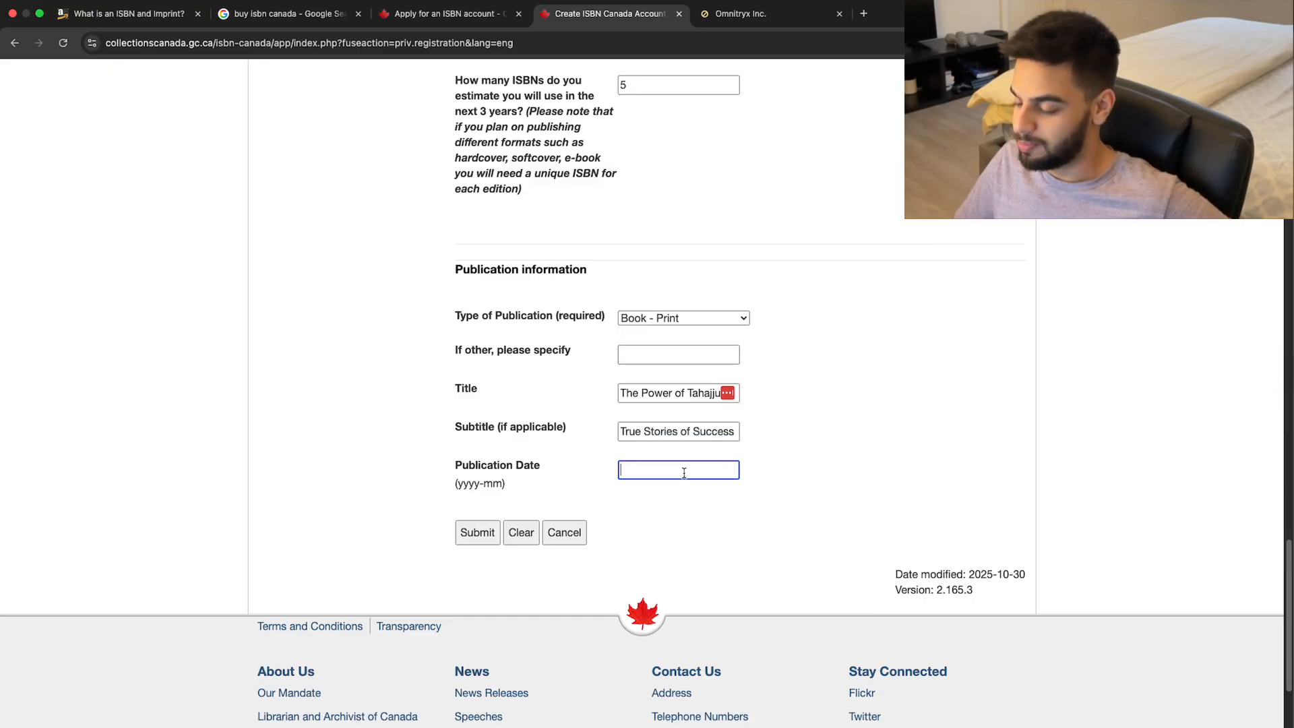
text(2026)
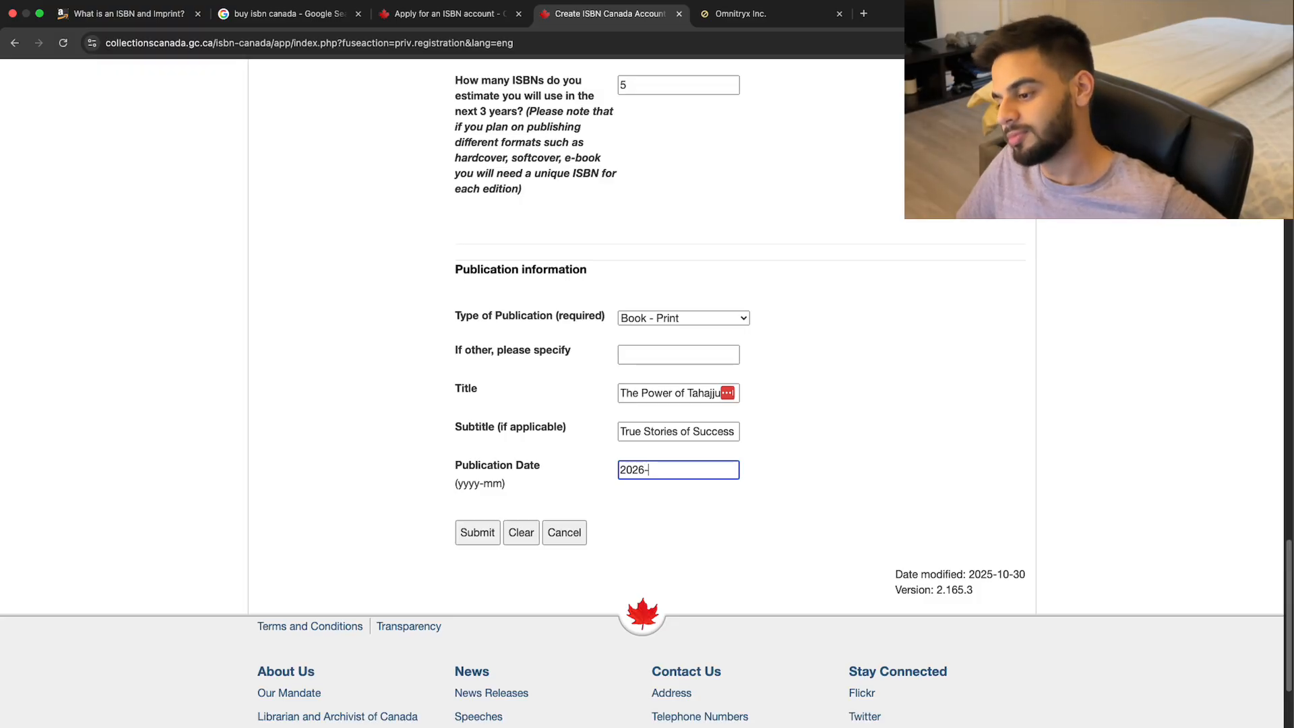
text(-01)
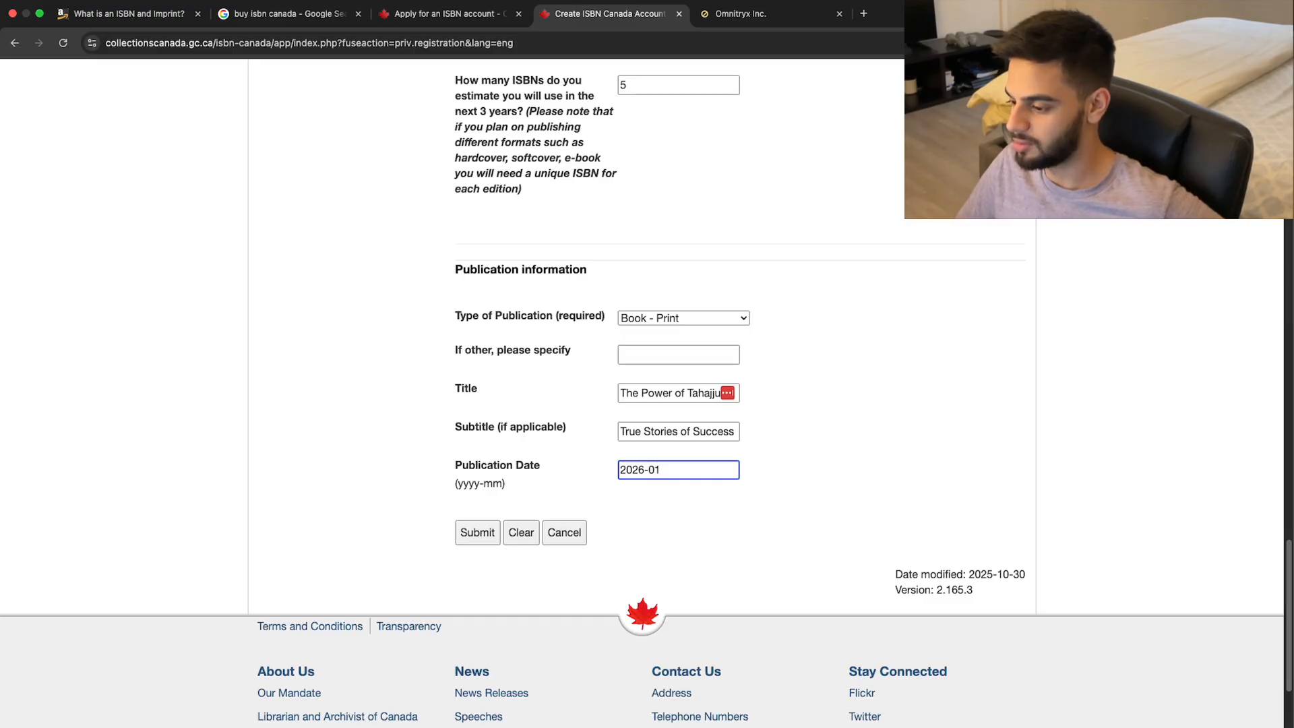
click(789, 384)
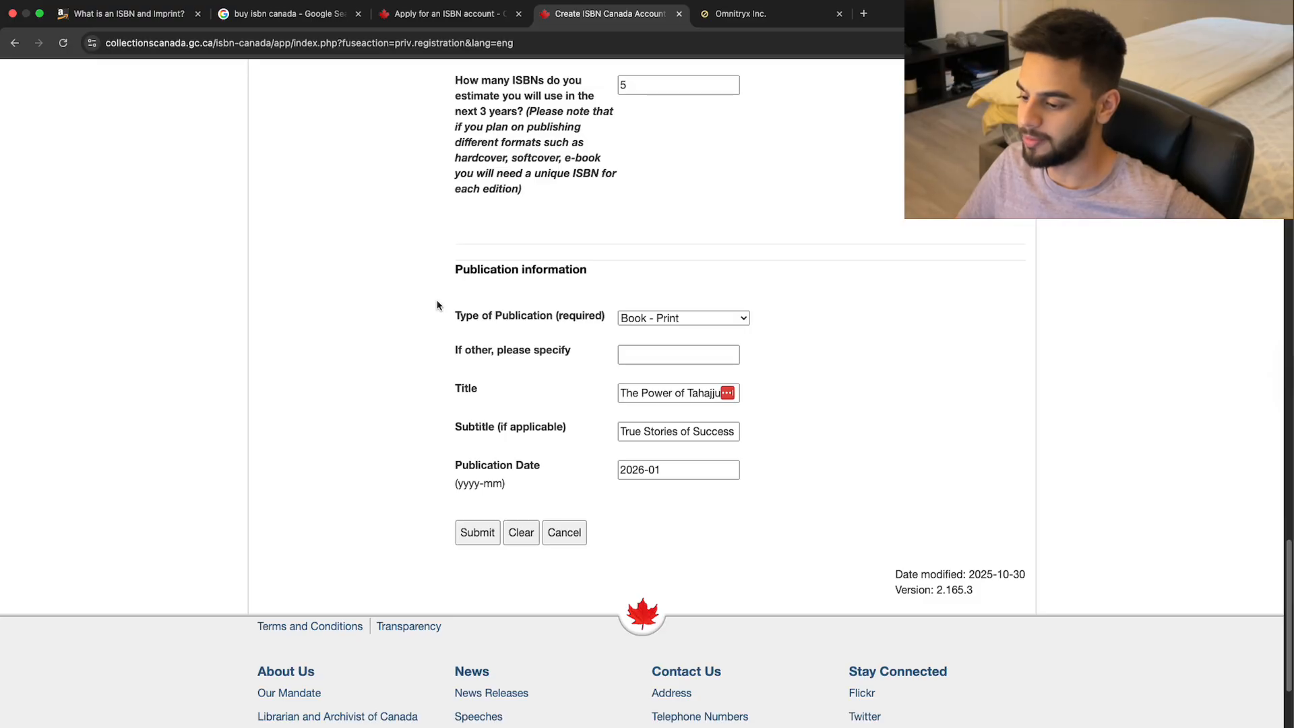
Submit the completed ISBN Canada registration form.
scroll(437, 305, up, 5)
scroll(437, 305, down, 3)
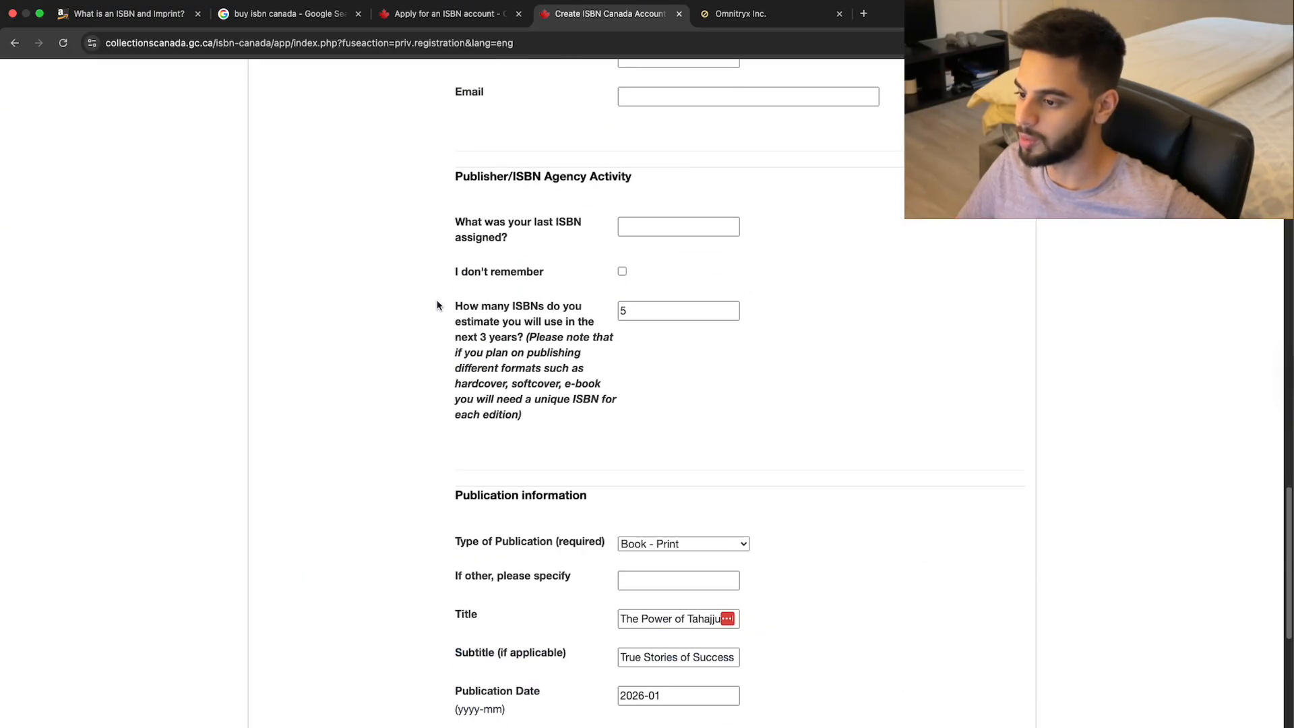
scroll(436, 305, down, 2)
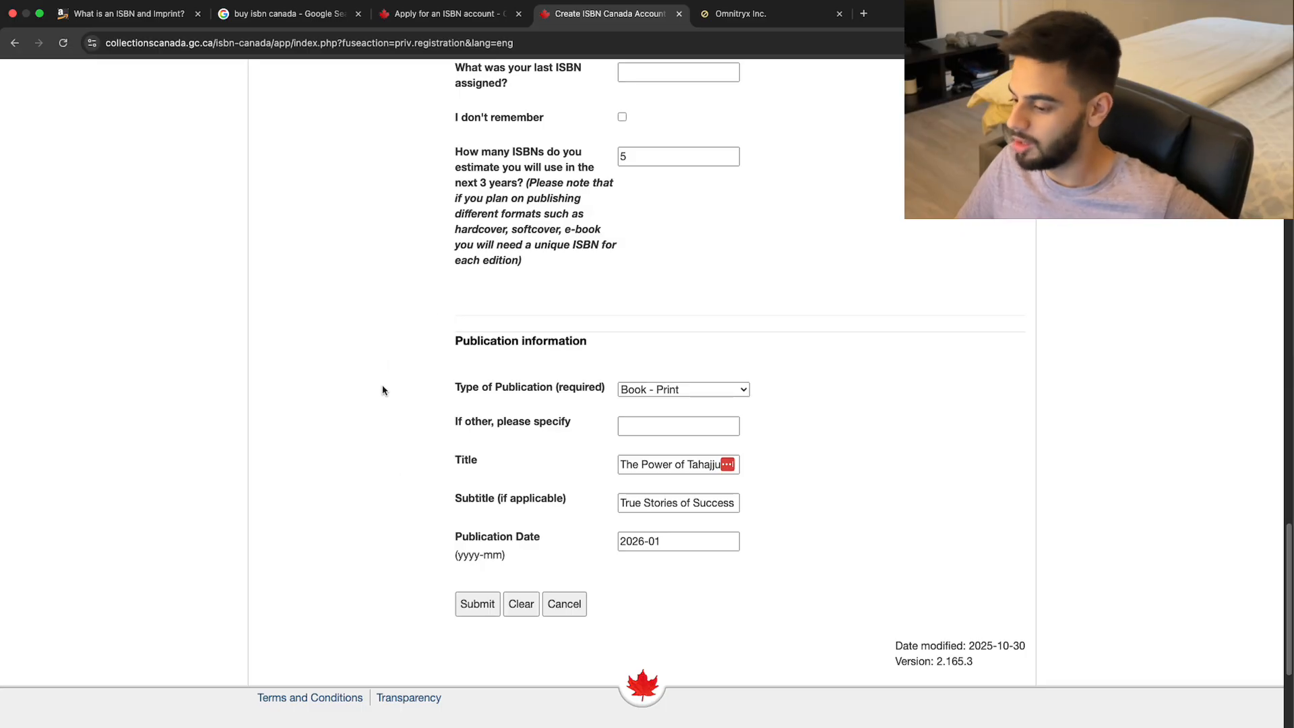
click(488, 610)
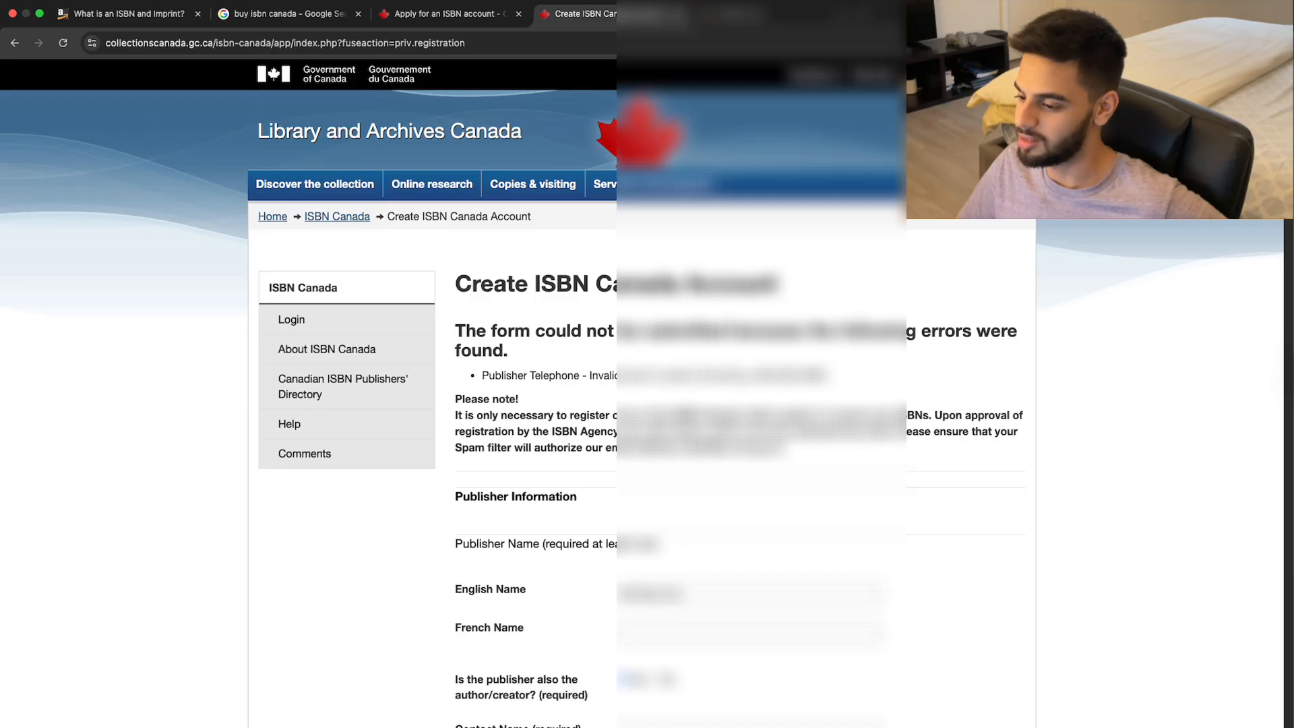
scroll(641, 404, down, 10)
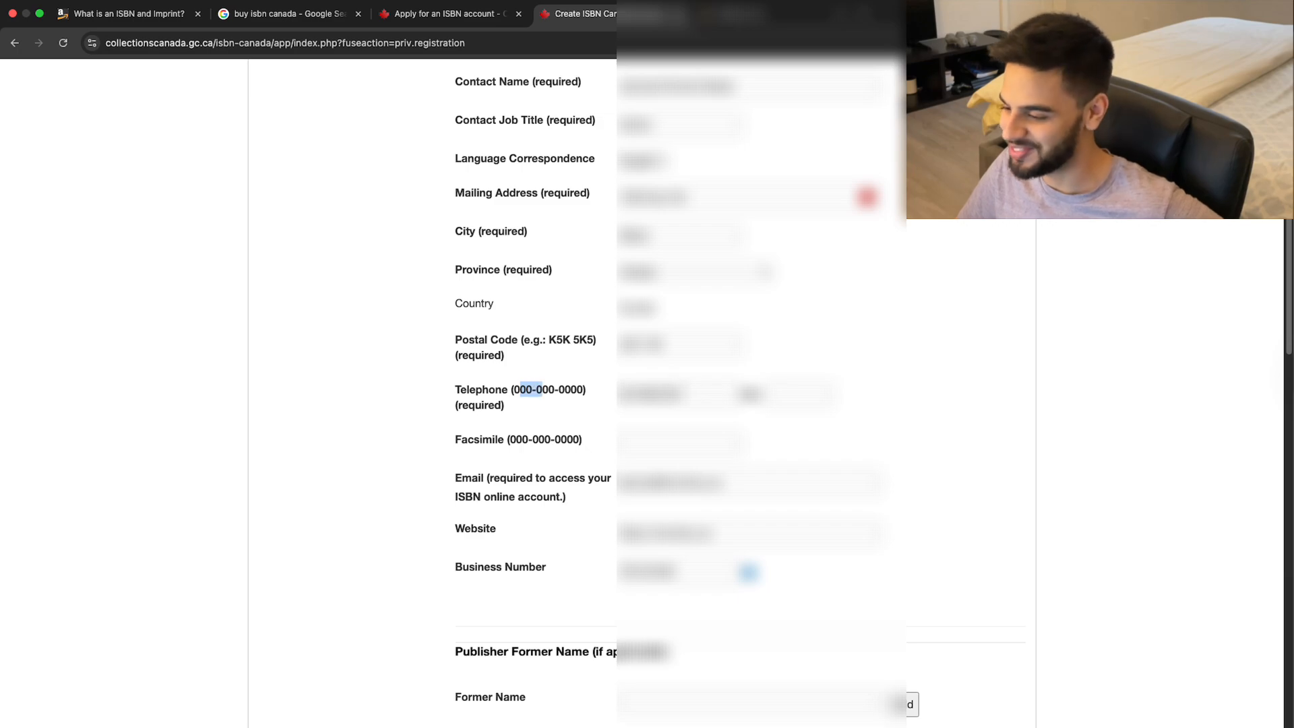
double_click(647, 394)
key(BackSpace)
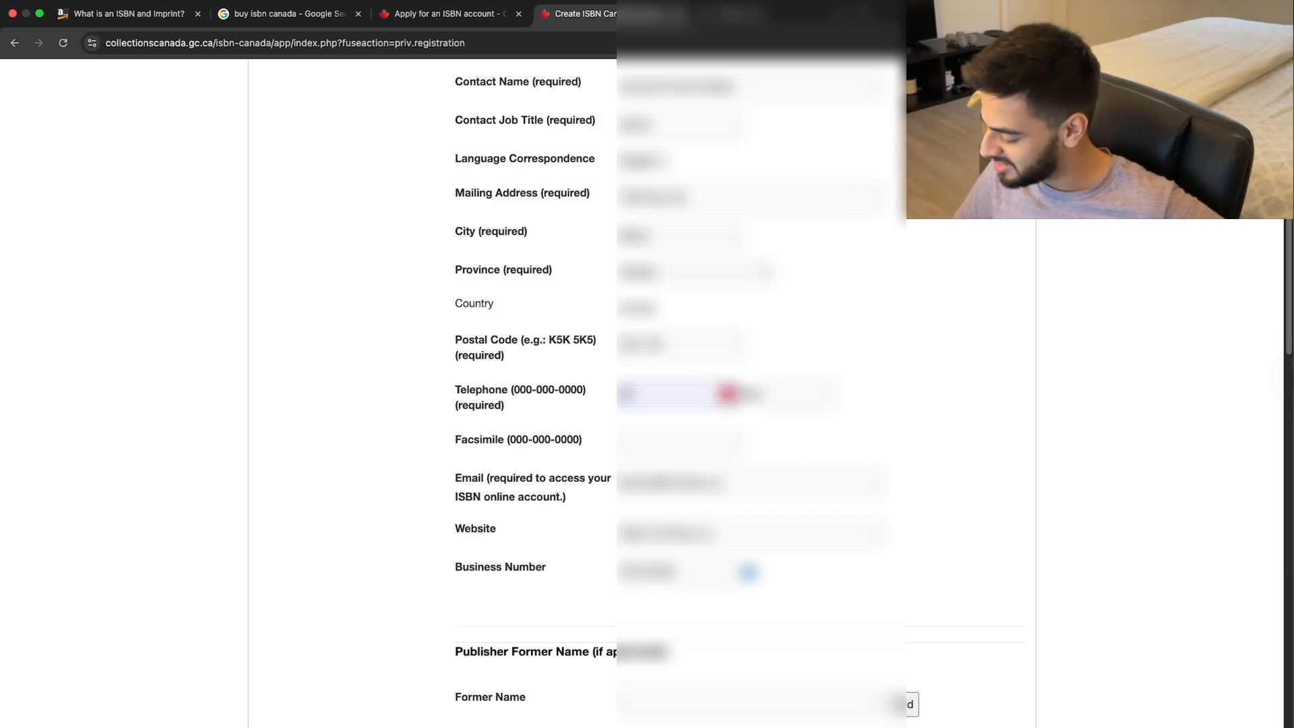
text(000-000-0000)
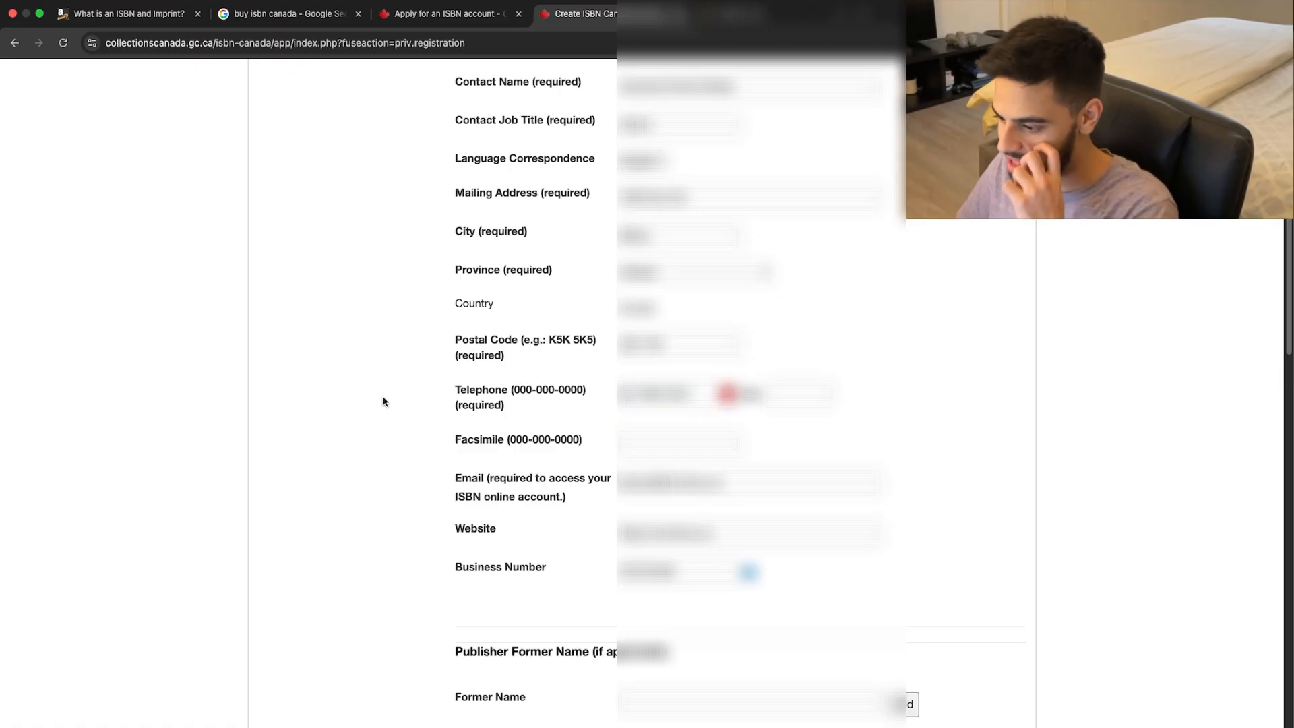
scroll(384, 402, down, 5)
scroll(384, 401, down, 4)
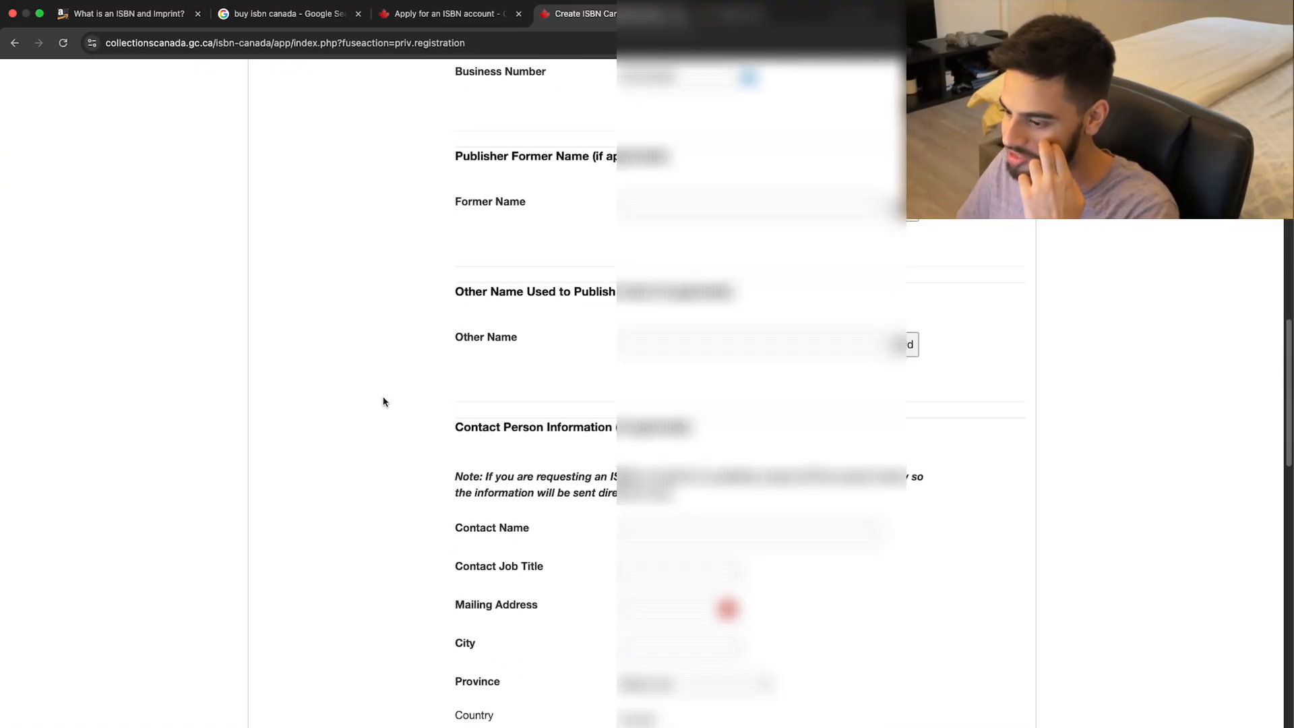
scroll(384, 402, down, 10)
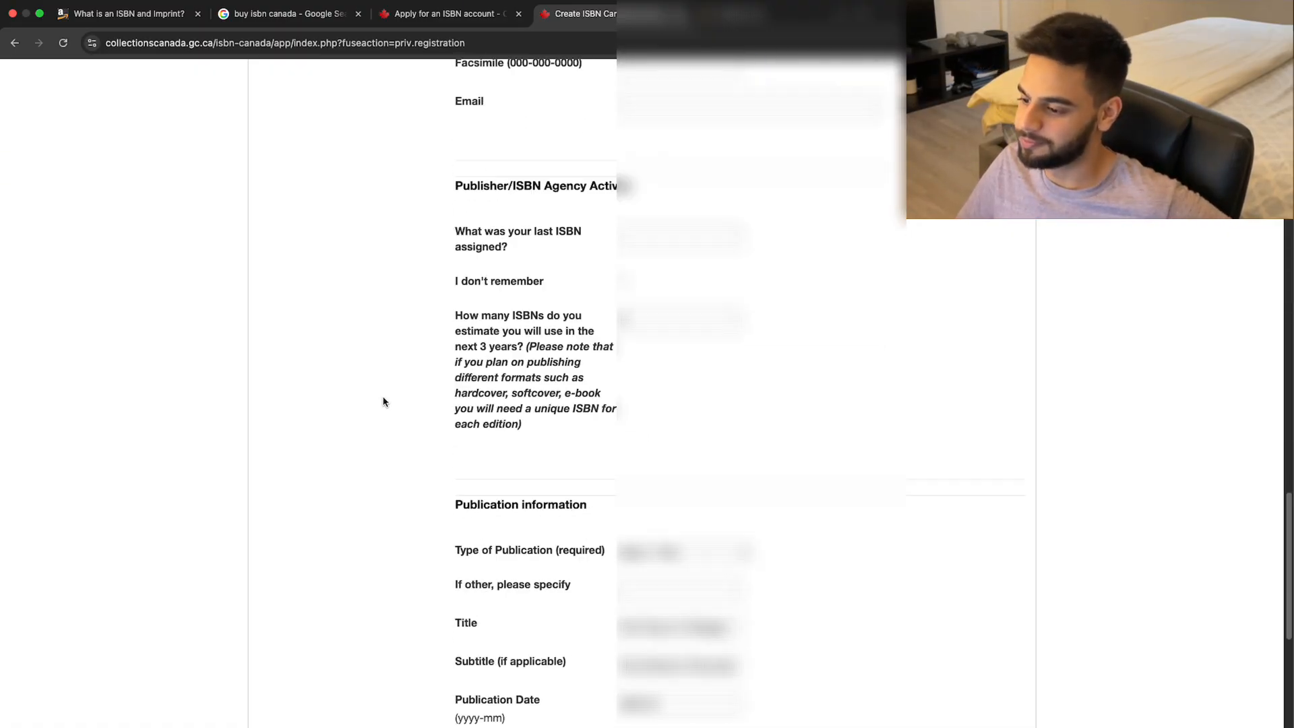
scroll(384, 401, down, 4)
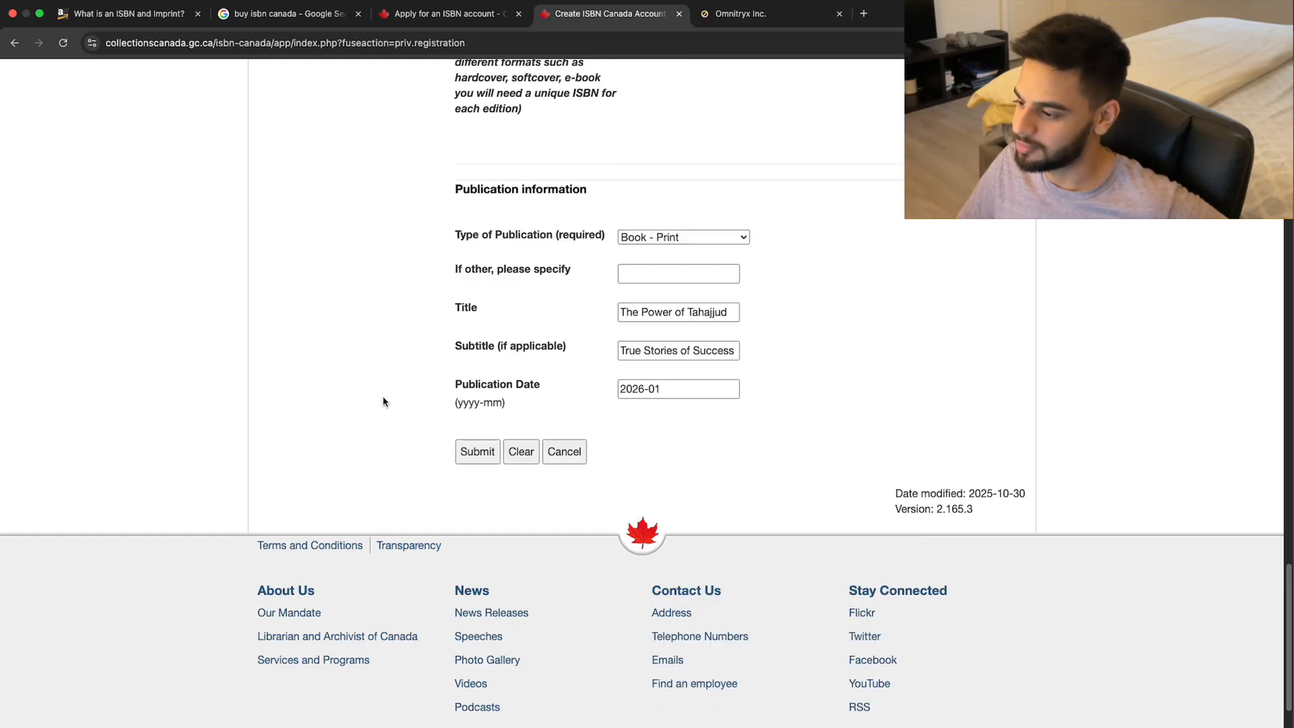
Edit the book title and shorten the subtitle to 'True Stories of Success'.
click(646, 312)
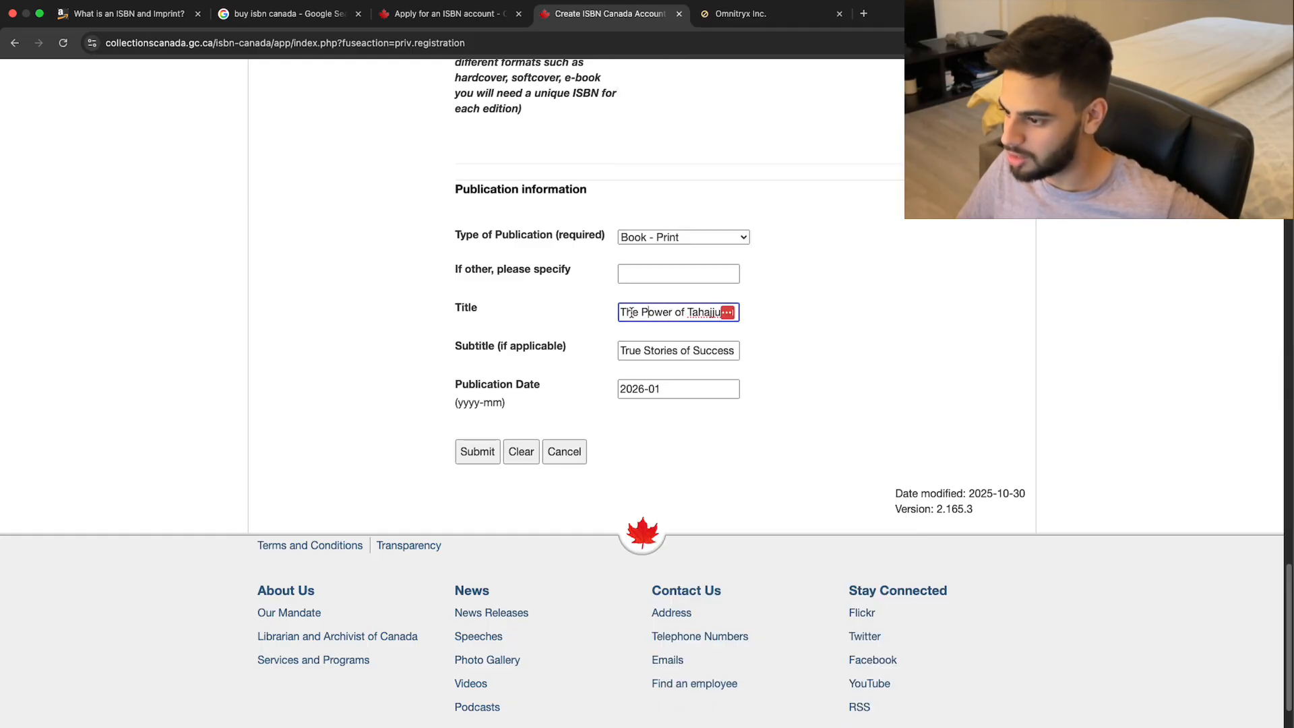
drag(641, 312, 753, 316)
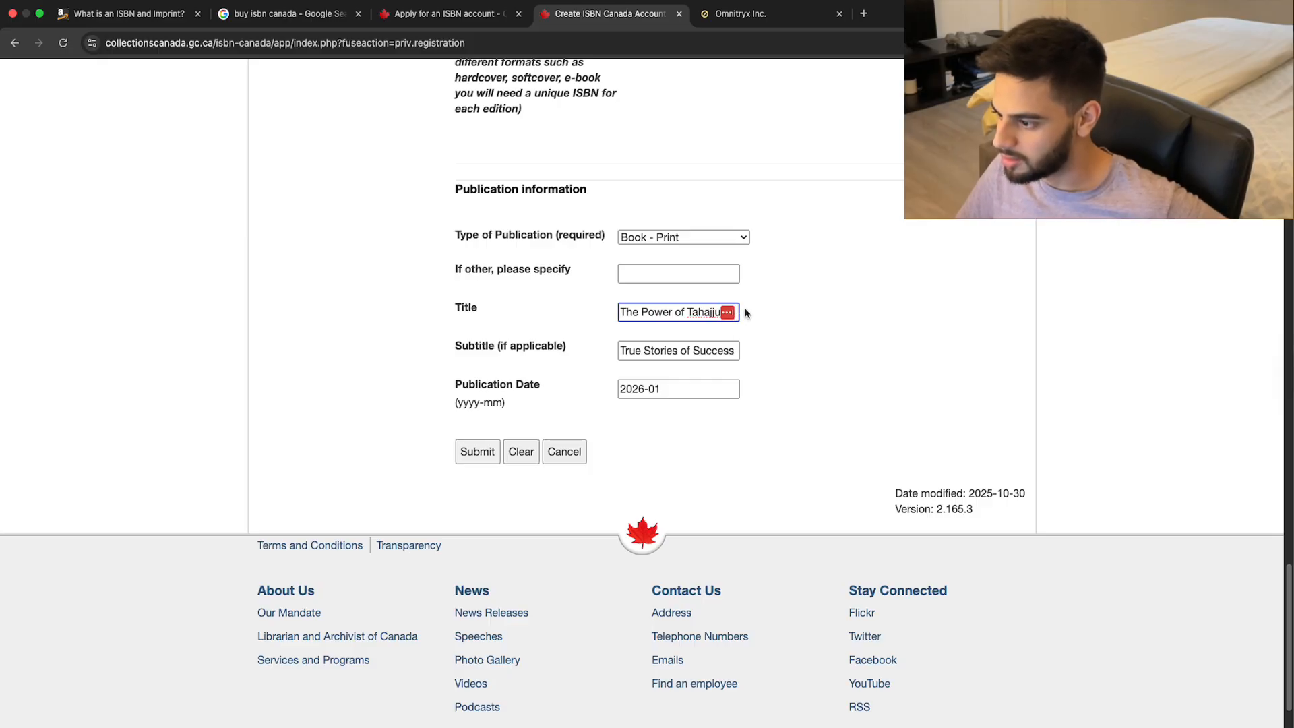
drag(674, 350, 795, 351)
text(True Stories of Success)
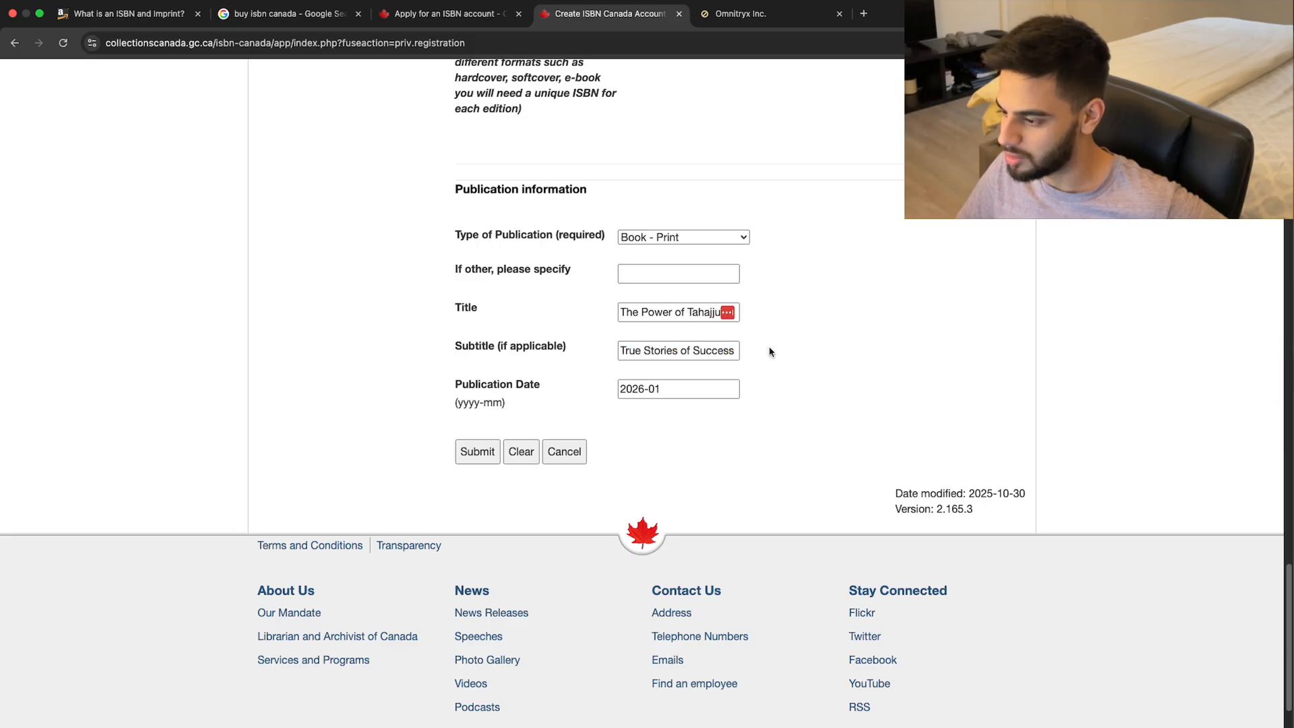
Inspect the title field in DevTools, close the inspector, and submit the registration form.
right_click(726, 317)
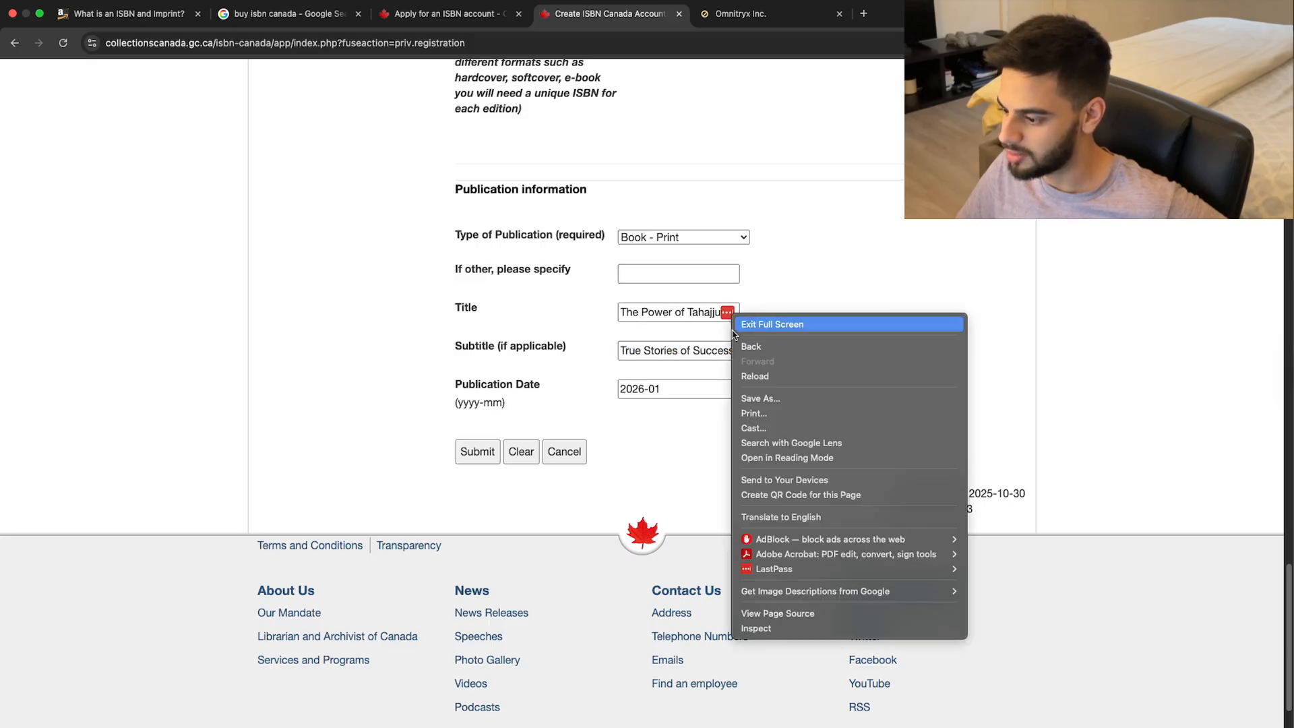
click(774, 630)
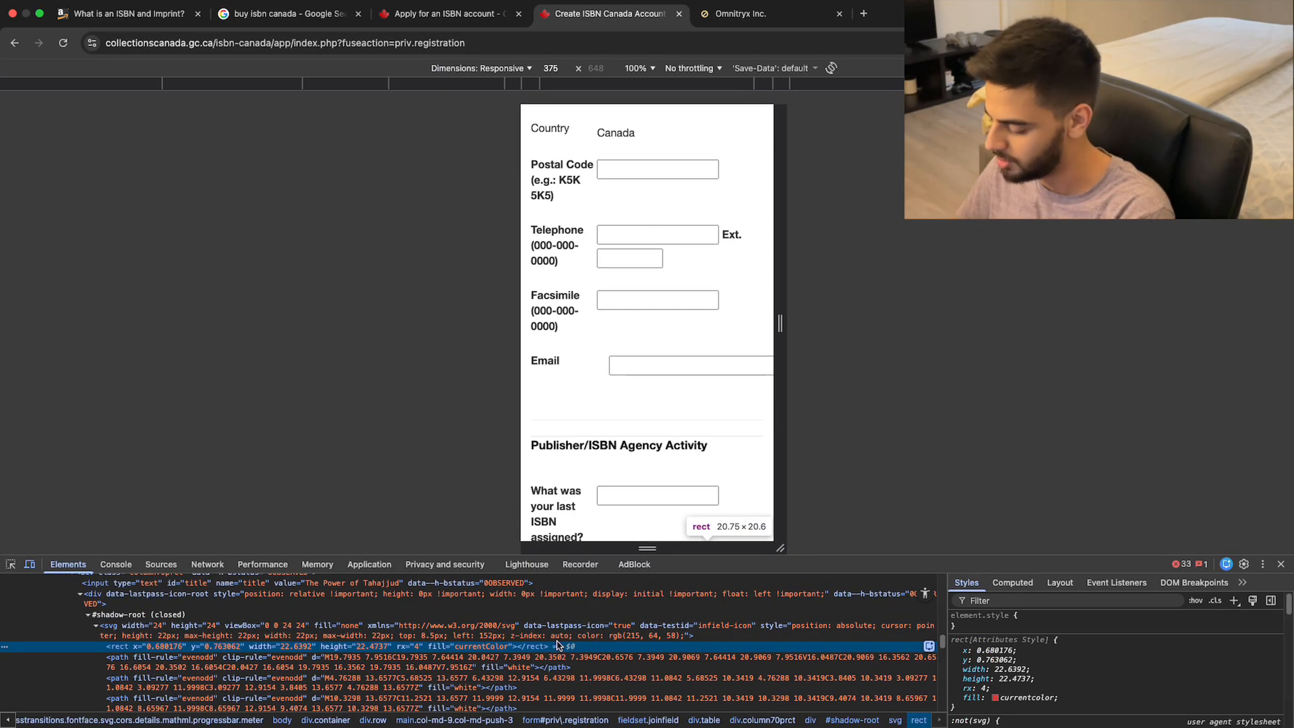
click(30, 564)
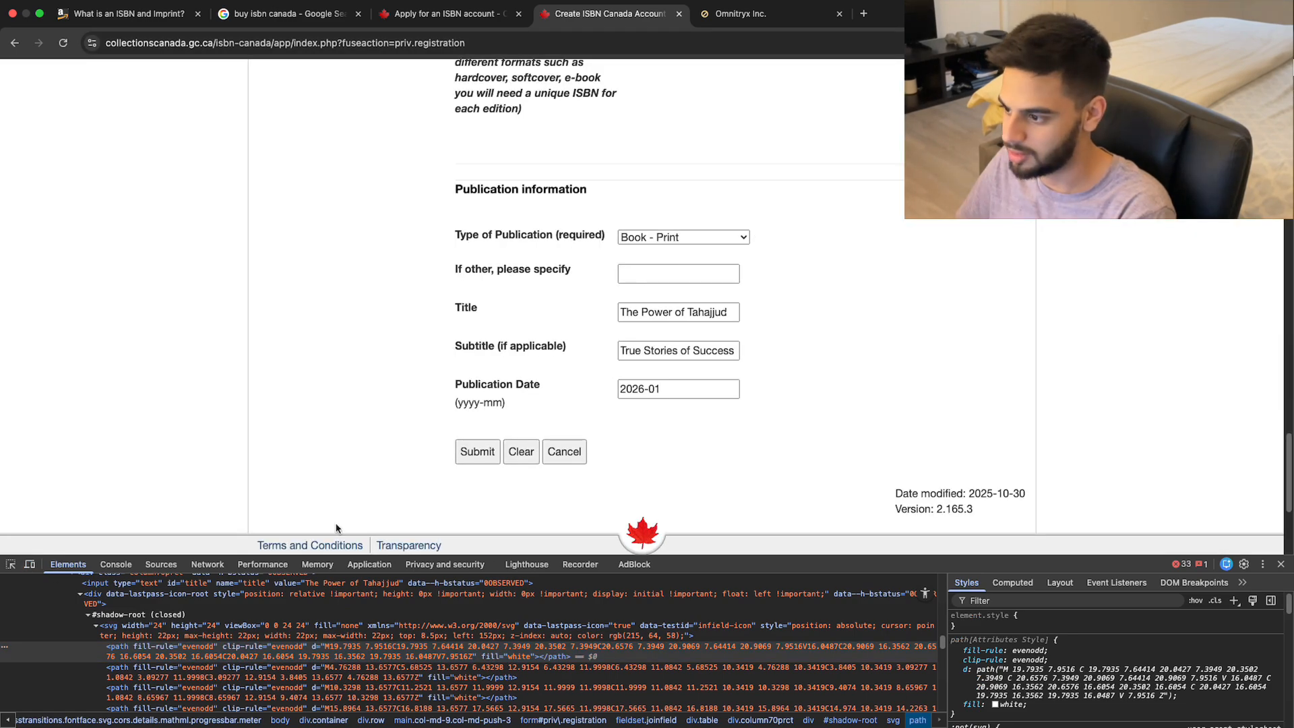
click(1281, 565)
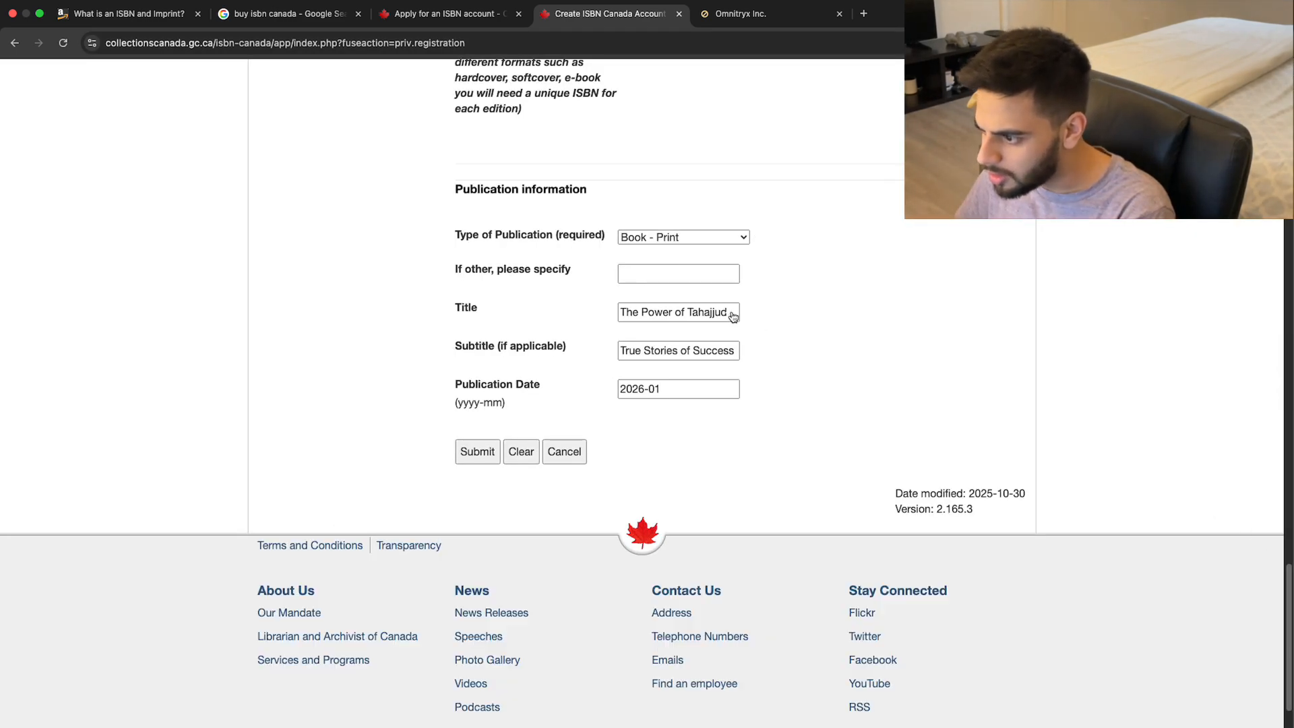
drag(716, 314, 767, 323)
click(769, 325)
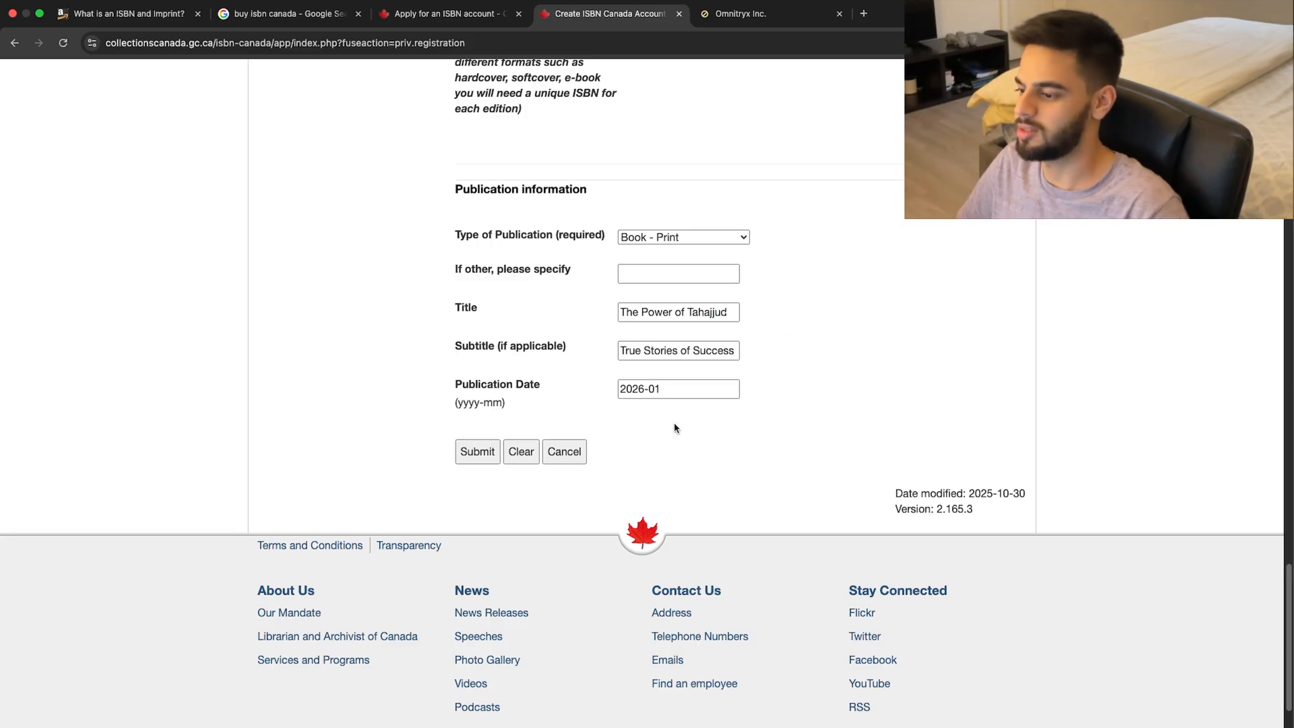
click(477, 459)
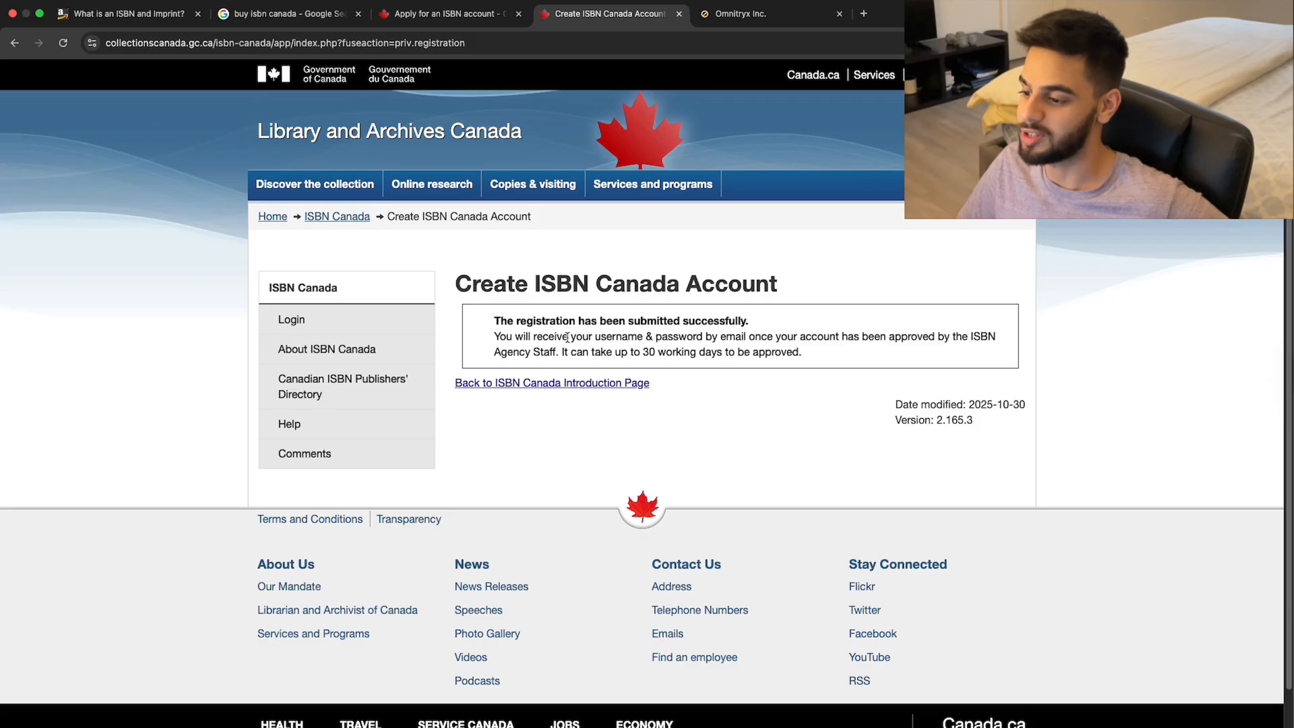
Highlight the confirmation message about the 30-working-day approval, then show all desktop spaces.
drag(507, 337, 712, 335)
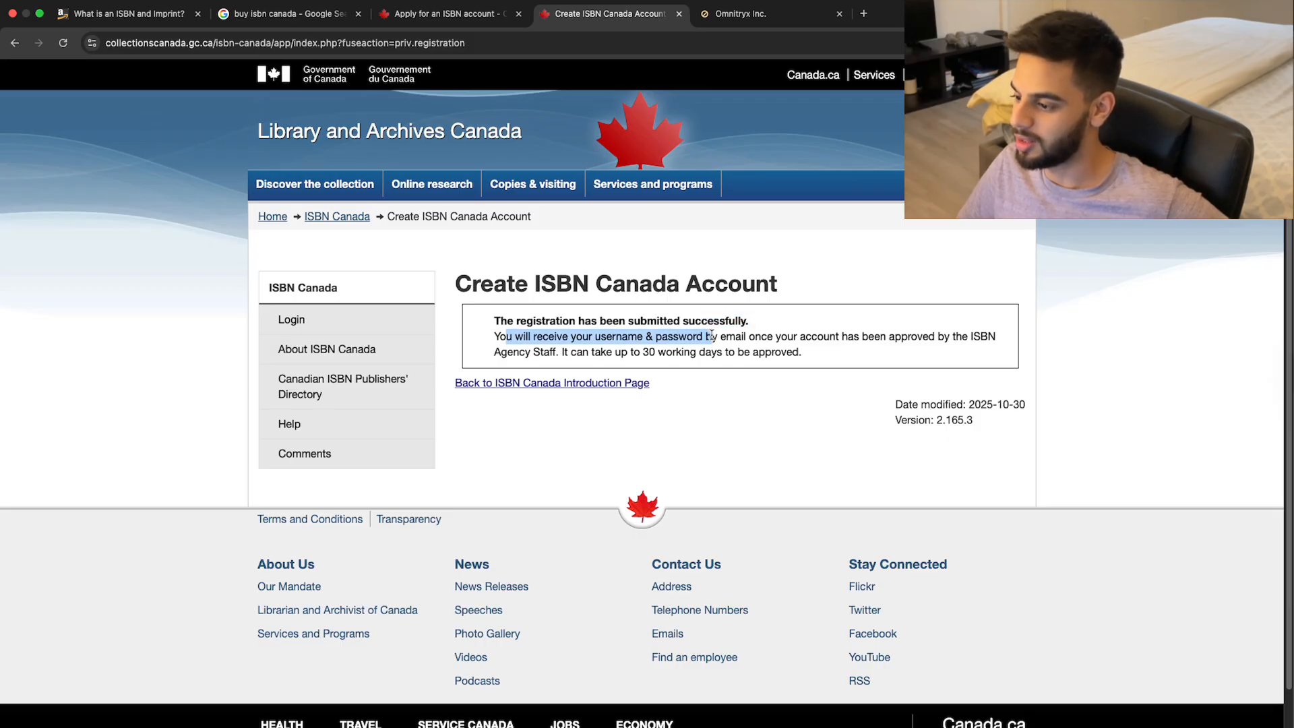
drag(612, 351, 815, 362)
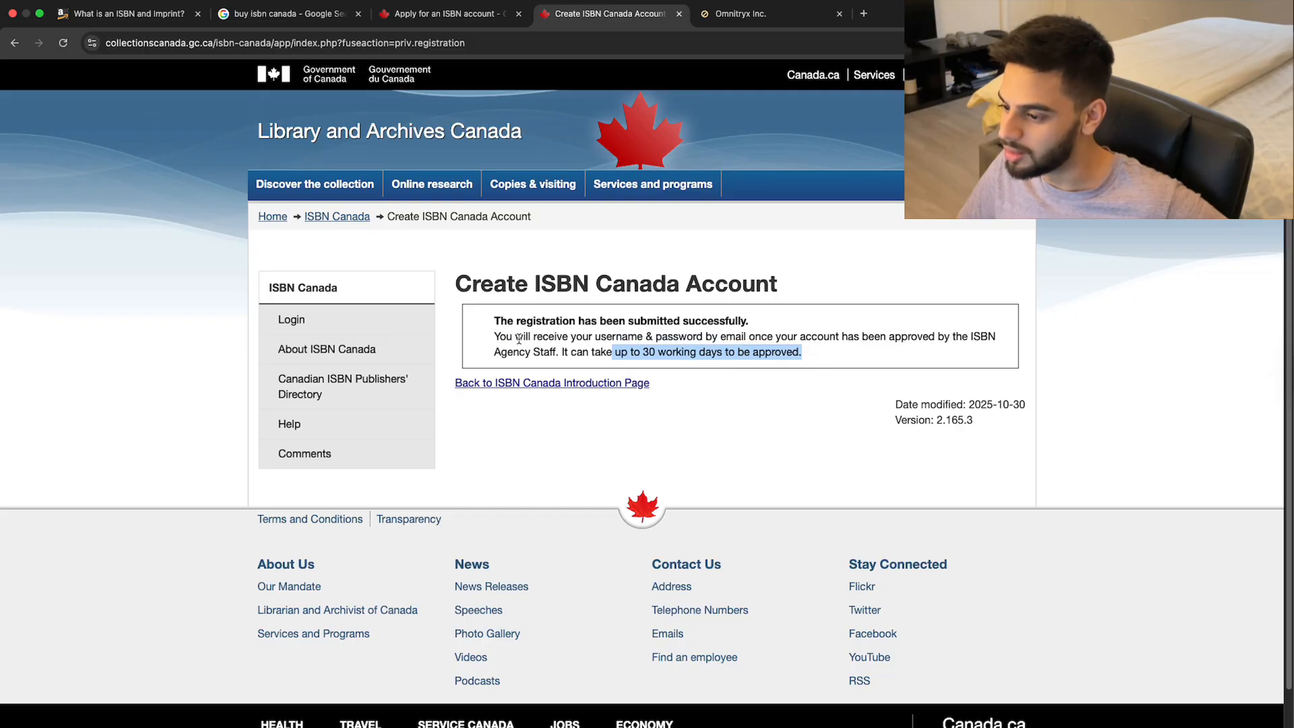
drag(499, 337, 807, 353)
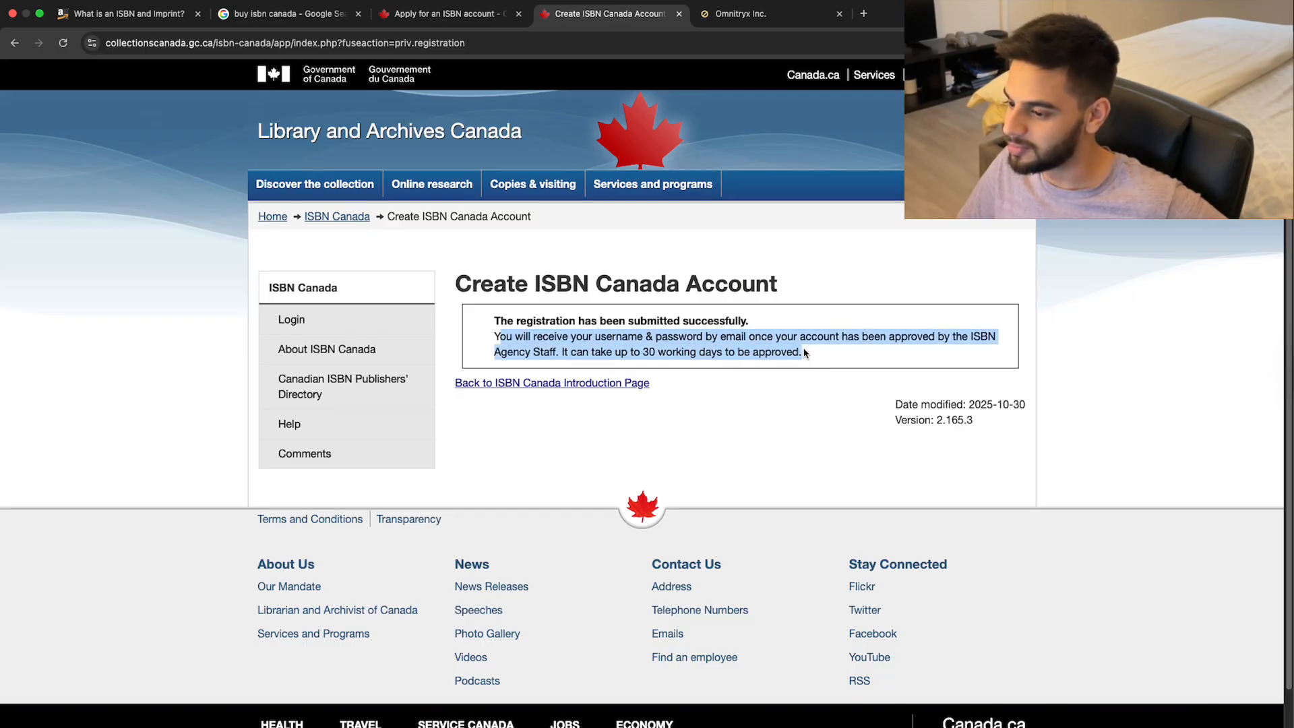
click(570, 348)
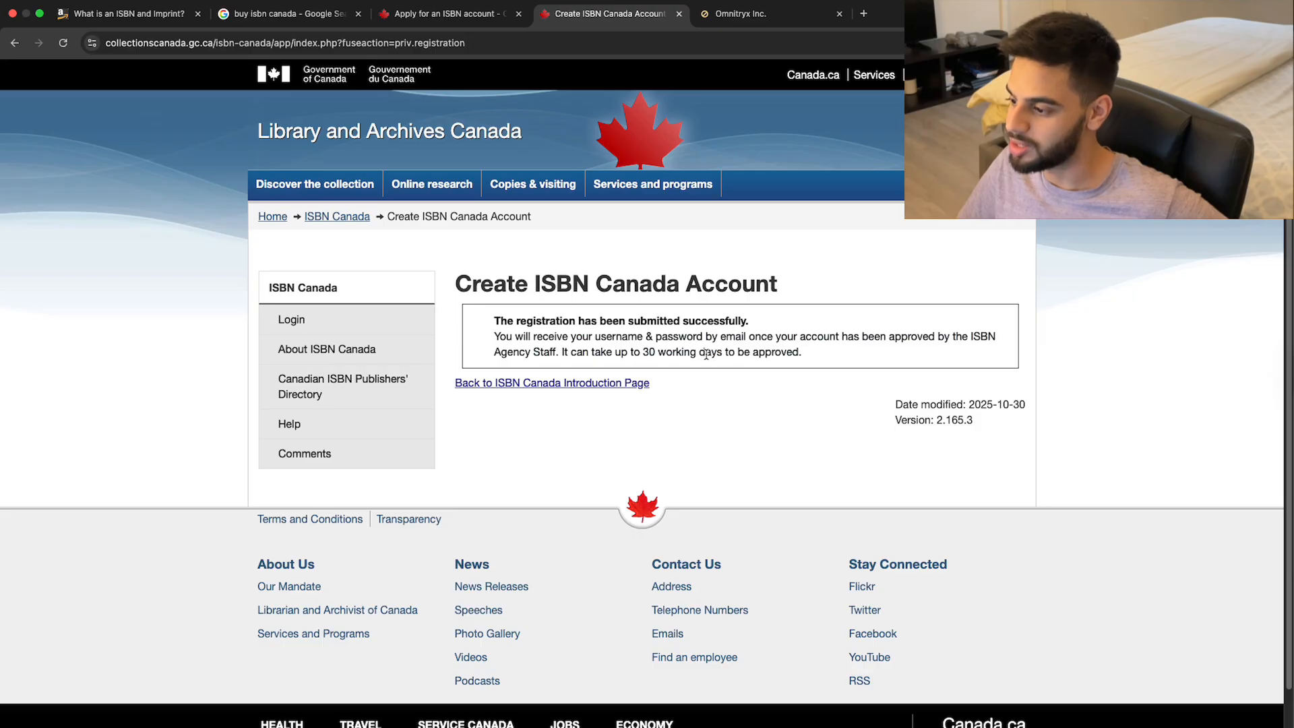
drag(814, 362, 493, 326)
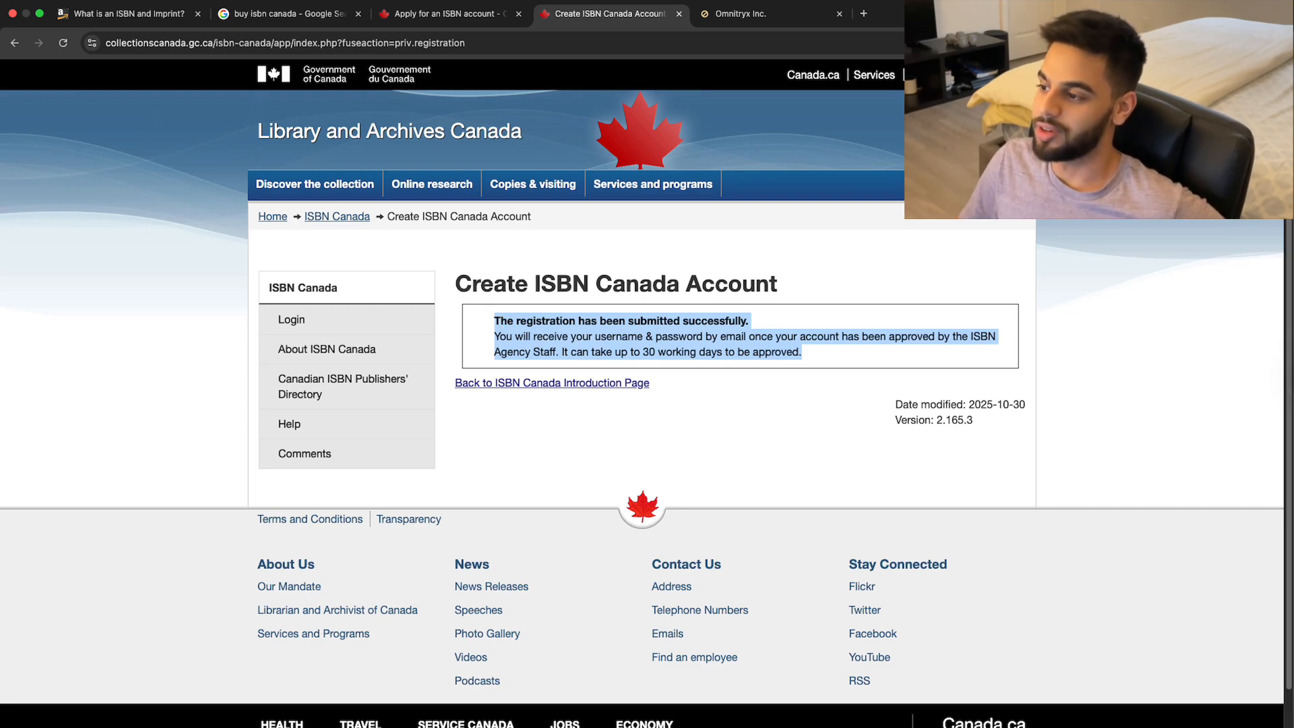
key(super+Tab)
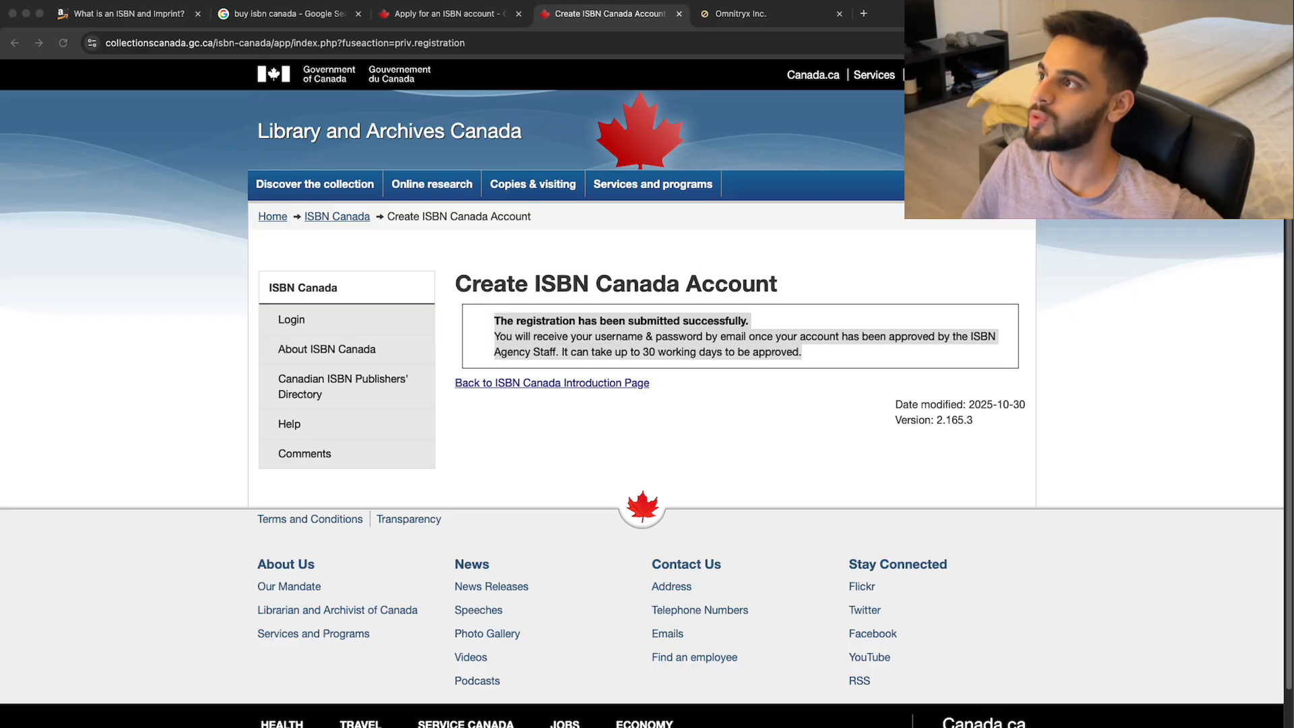
key(ctrl+Up)
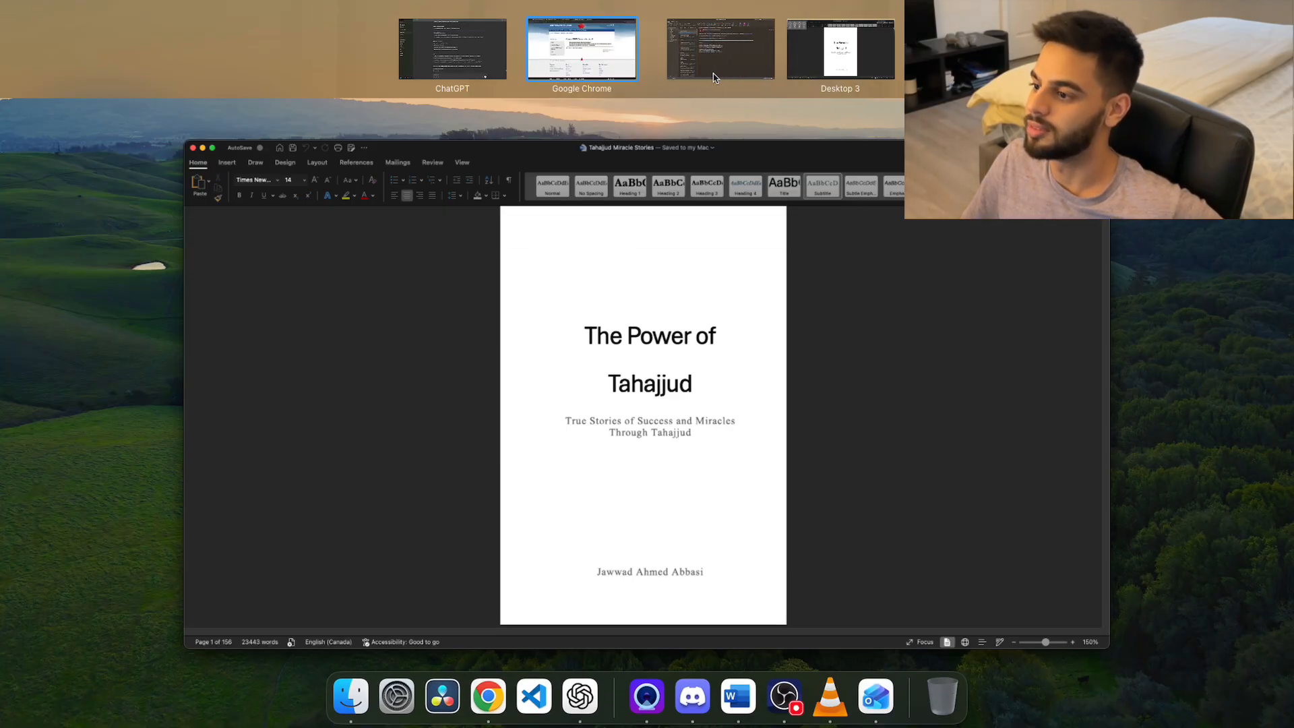
Read the 'Application Form Successfully Submitted' email in Outlook, then return to Chrome's confirmation page.
click(727, 77)
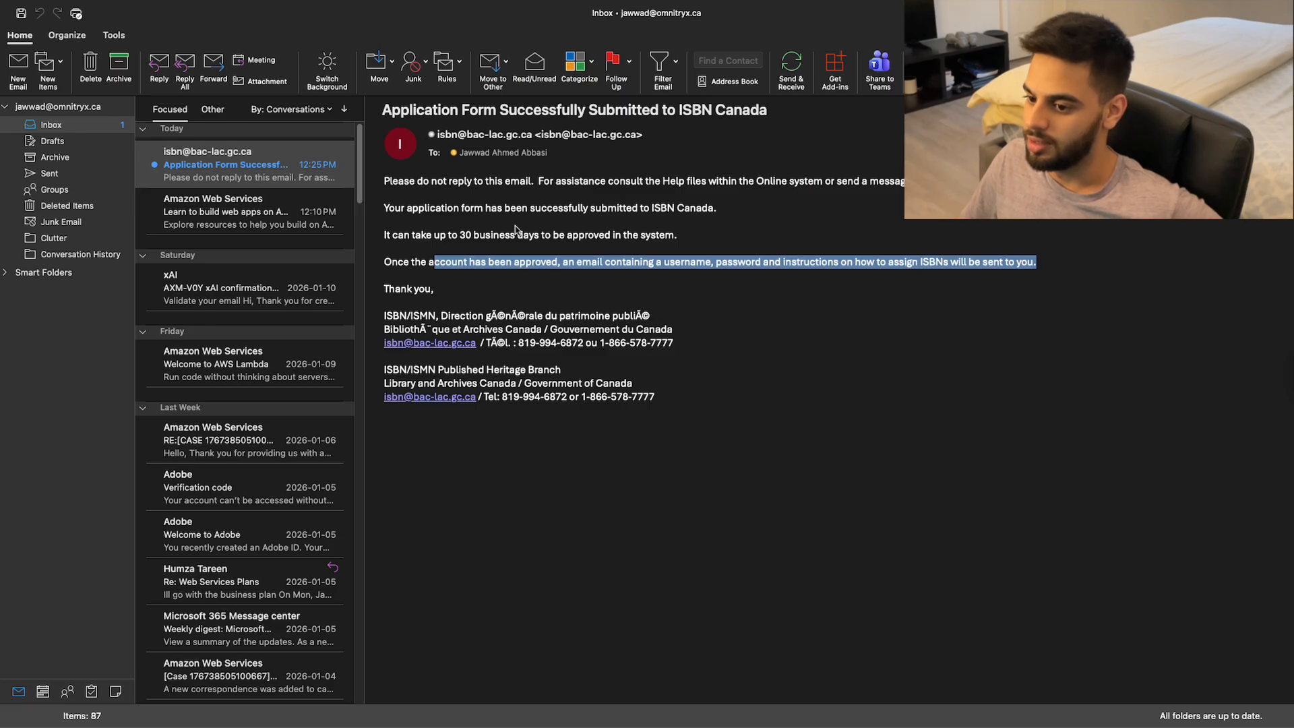
click(518, 236)
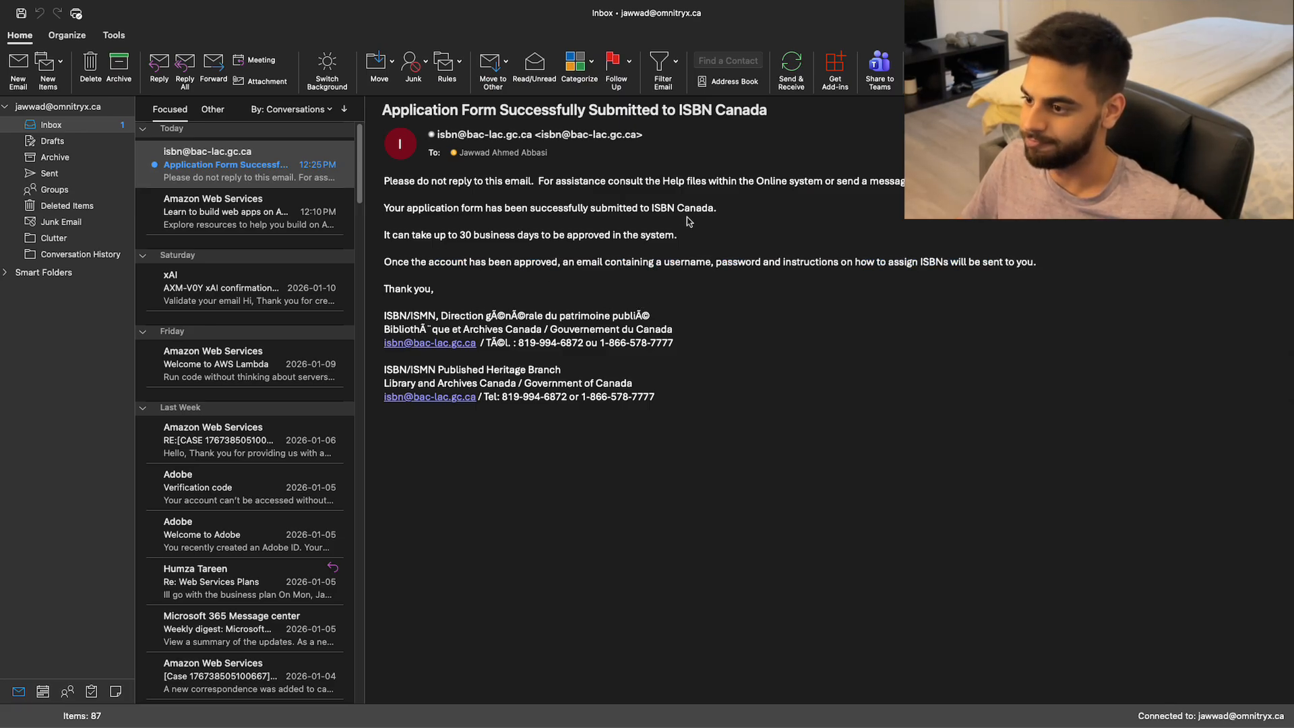
key(ctrl+Up)
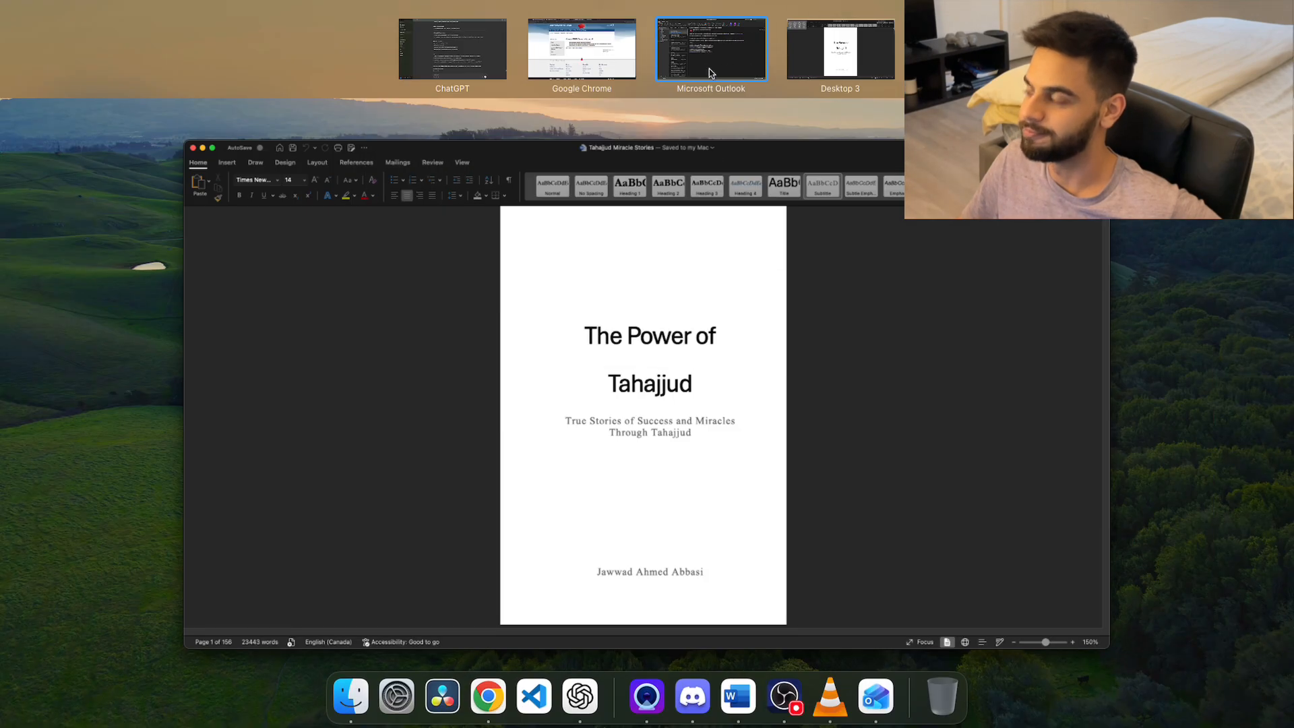
key(ctrl+Up)
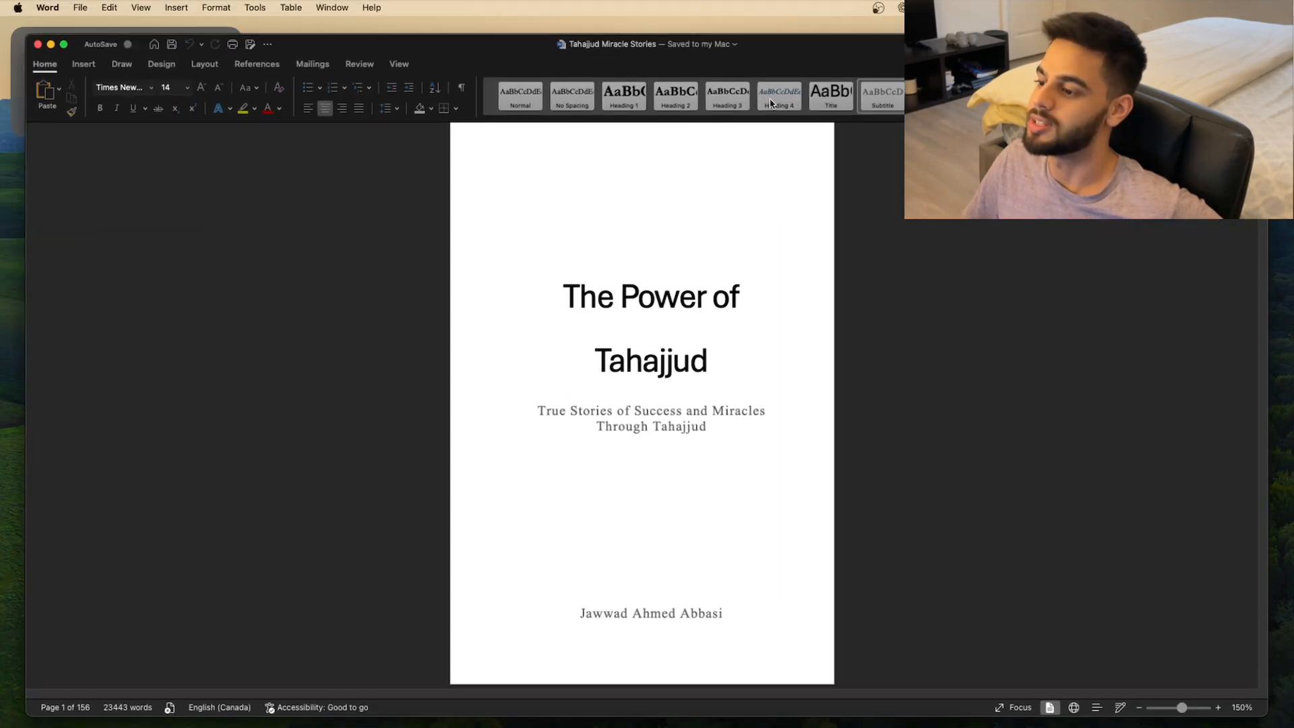
key(ctrl+Left)
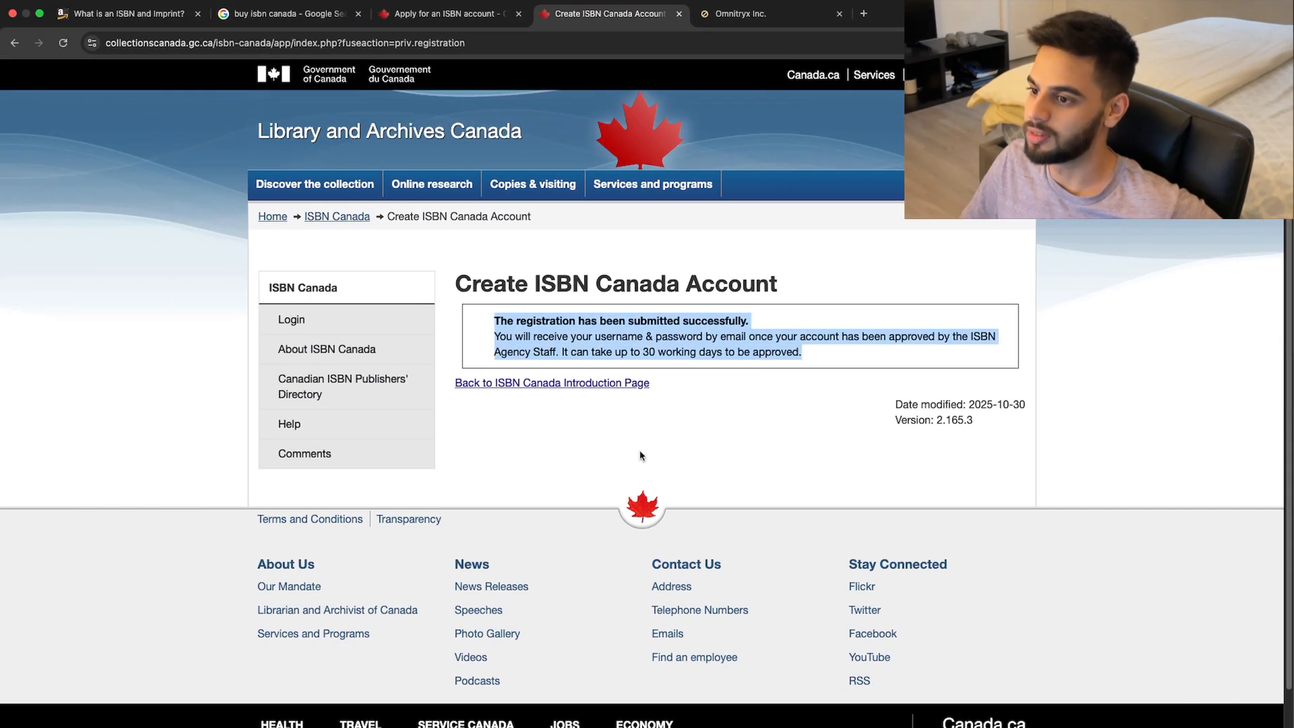
click(564, 428)
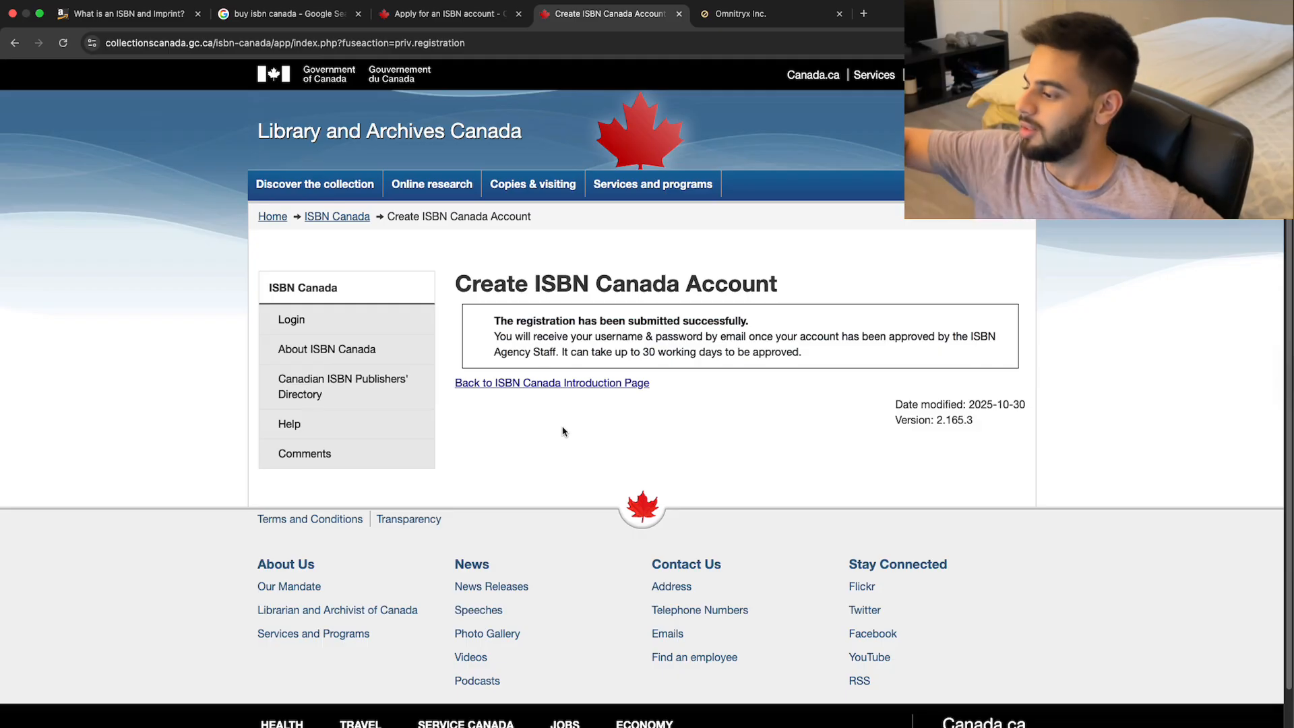